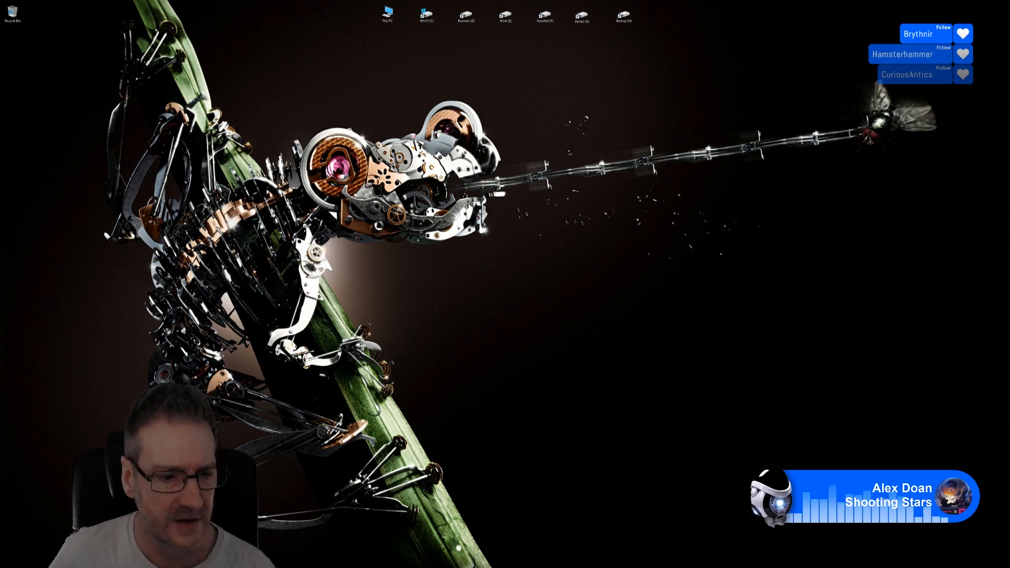
key("super")
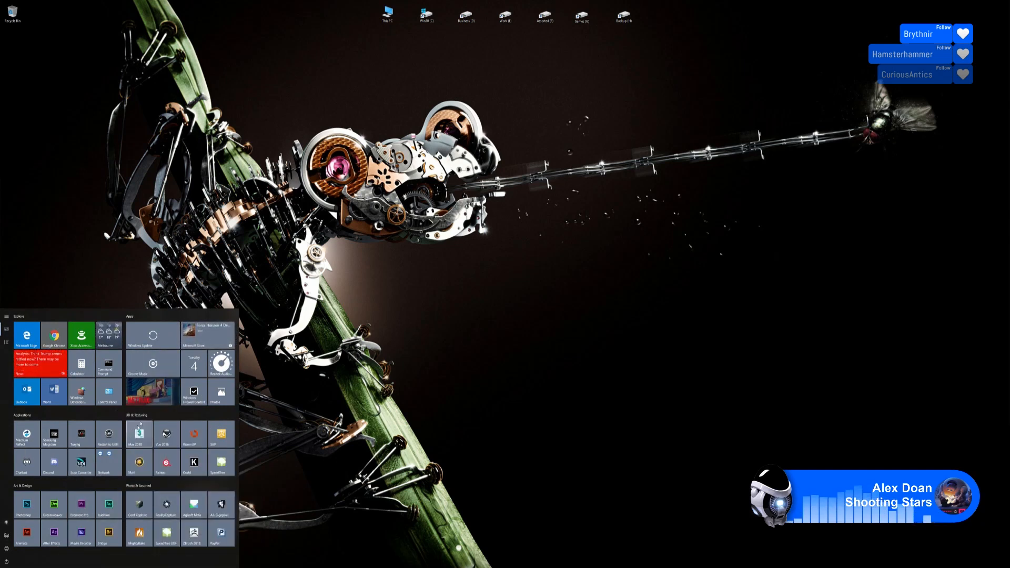
left_click(269, 473)
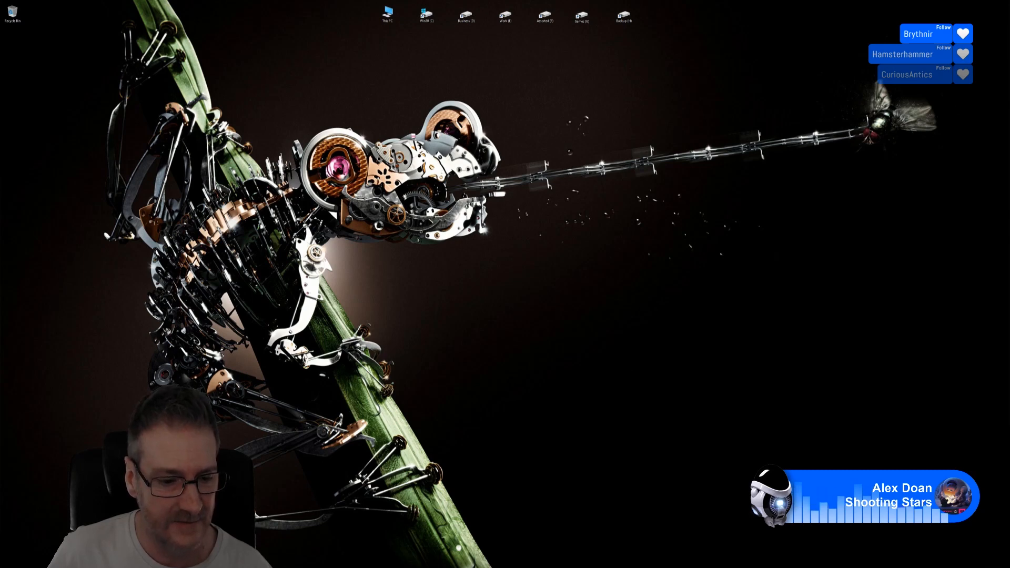
- Switch to the photogrammetry software comparison in Photos and view the following sheet with the total processing times
key("alt+Tab")
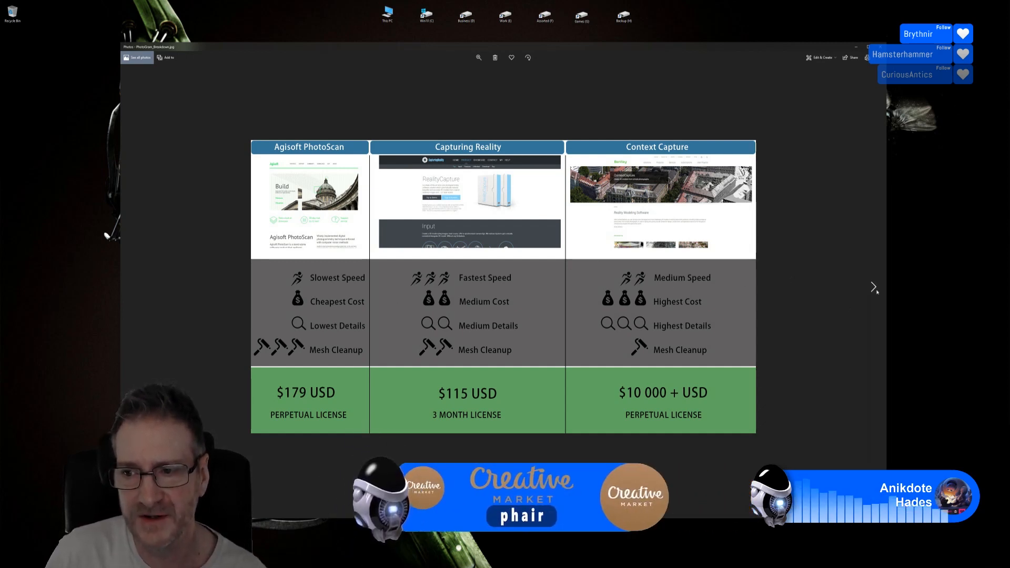
left_click(873, 286)
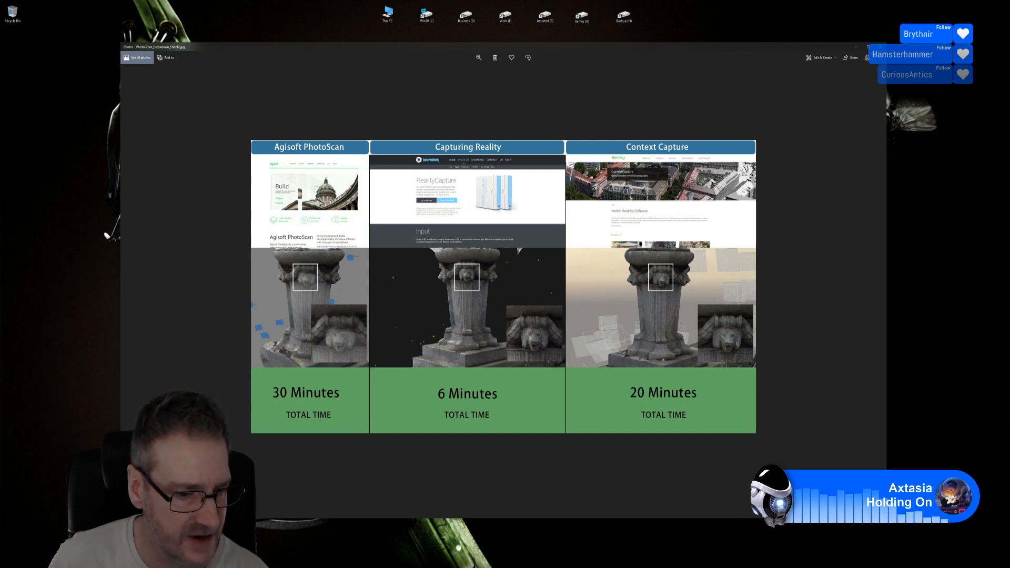
- Open the first photo in the Decoration folder and browse through the close-up shots taken around the stone column
key("alt+Tab")
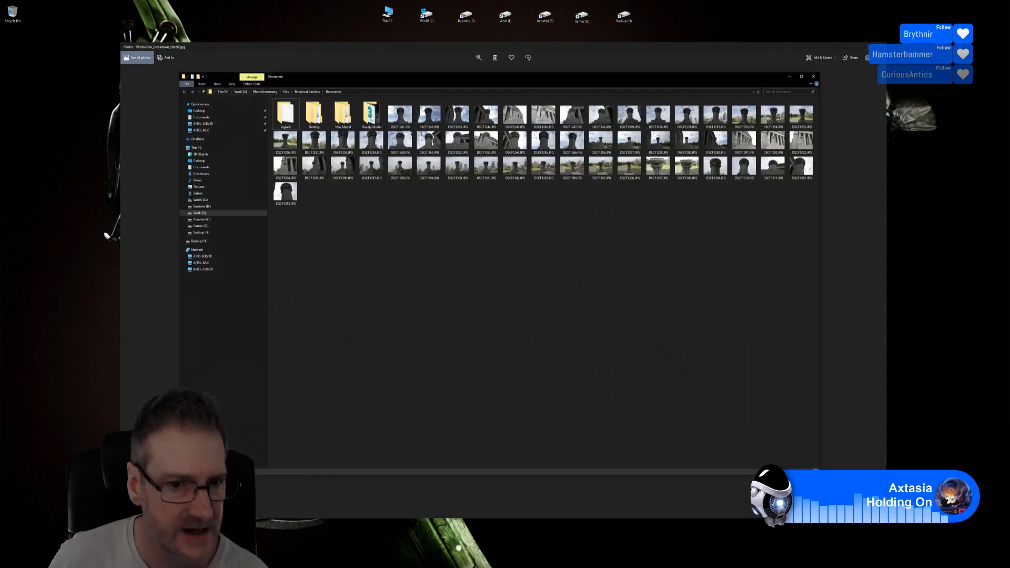
double_click(399, 116)
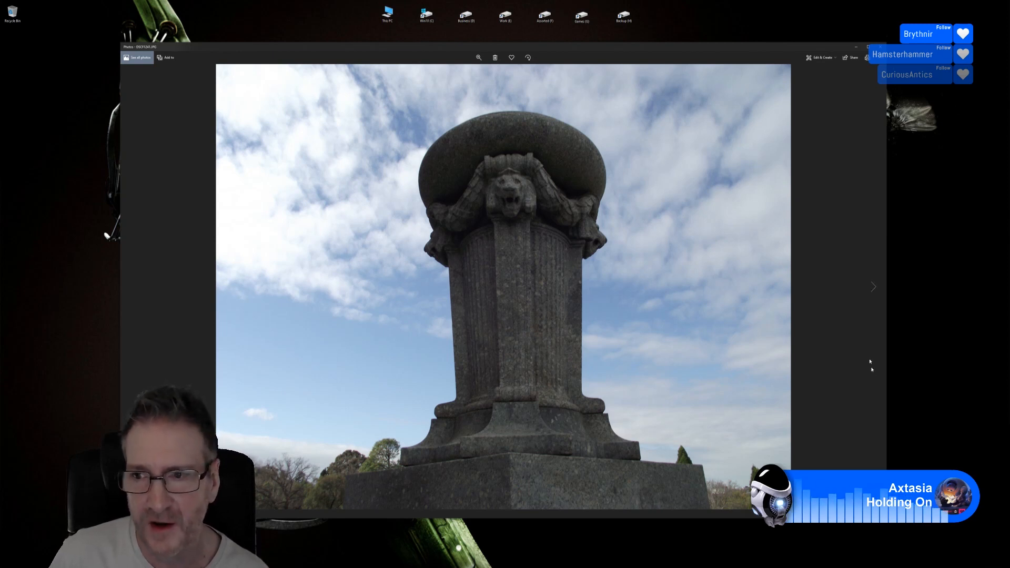
left_click(873, 288)
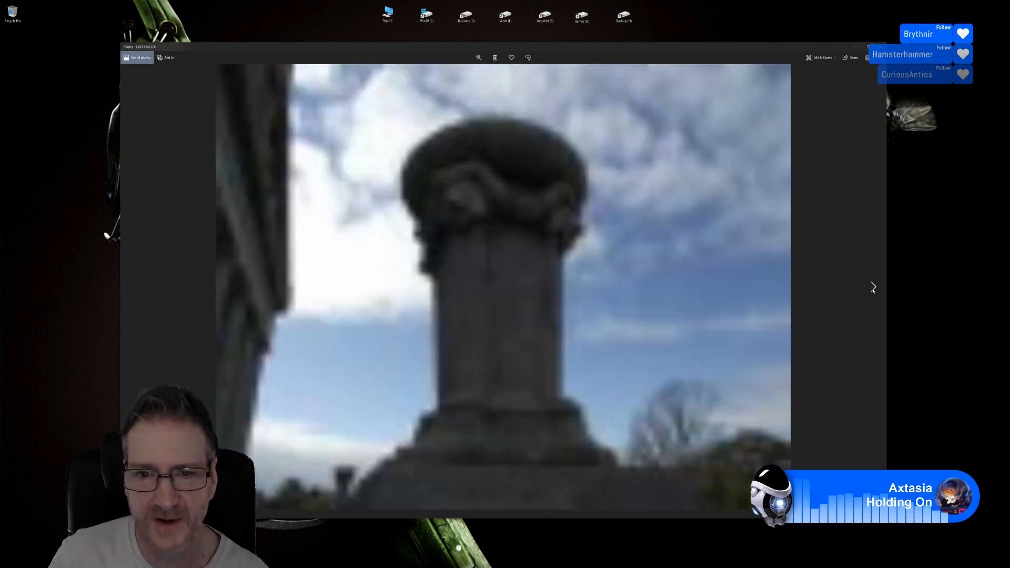
left_click(873, 288)
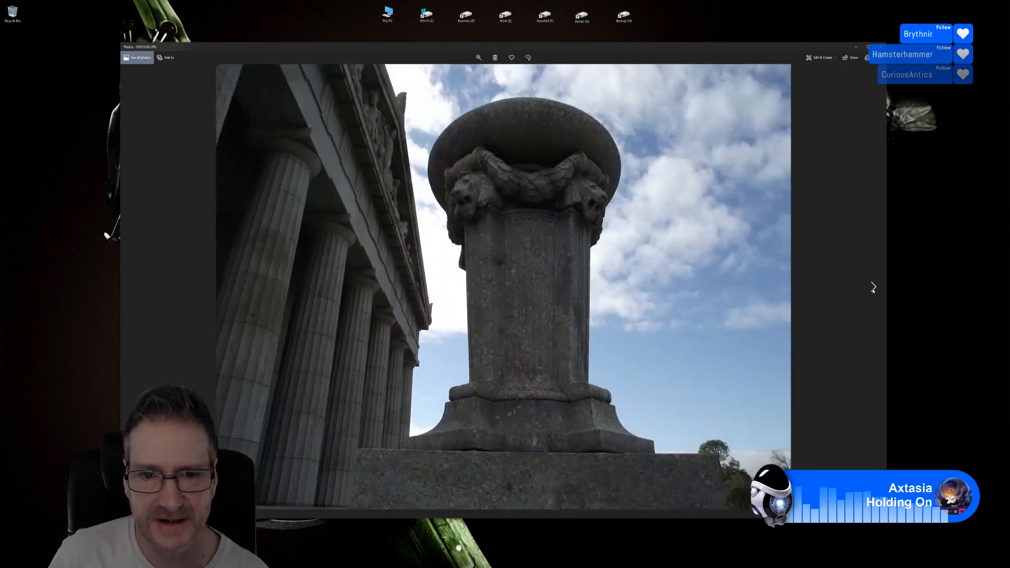
left_click(873, 288)
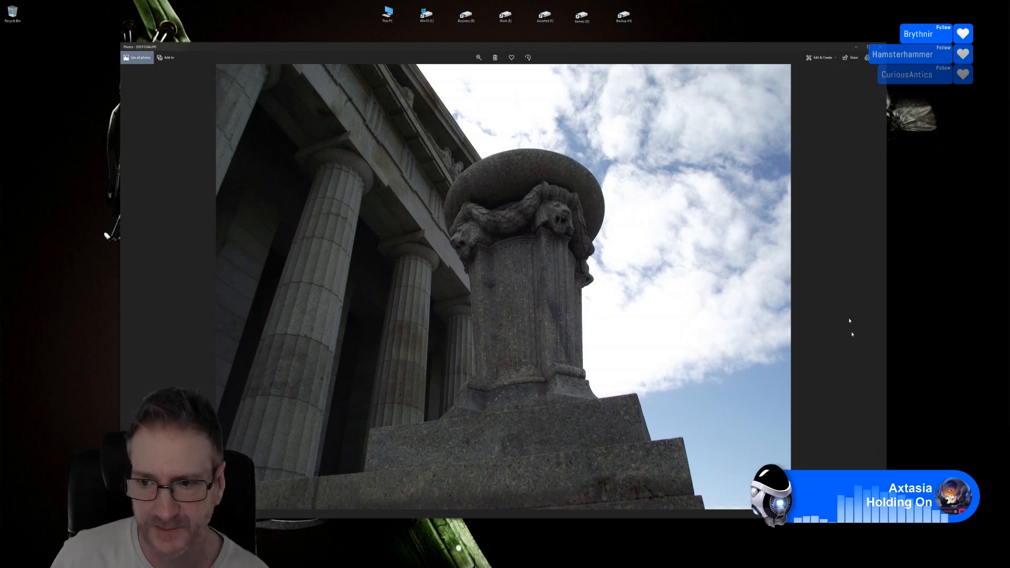
left_click(874, 285)
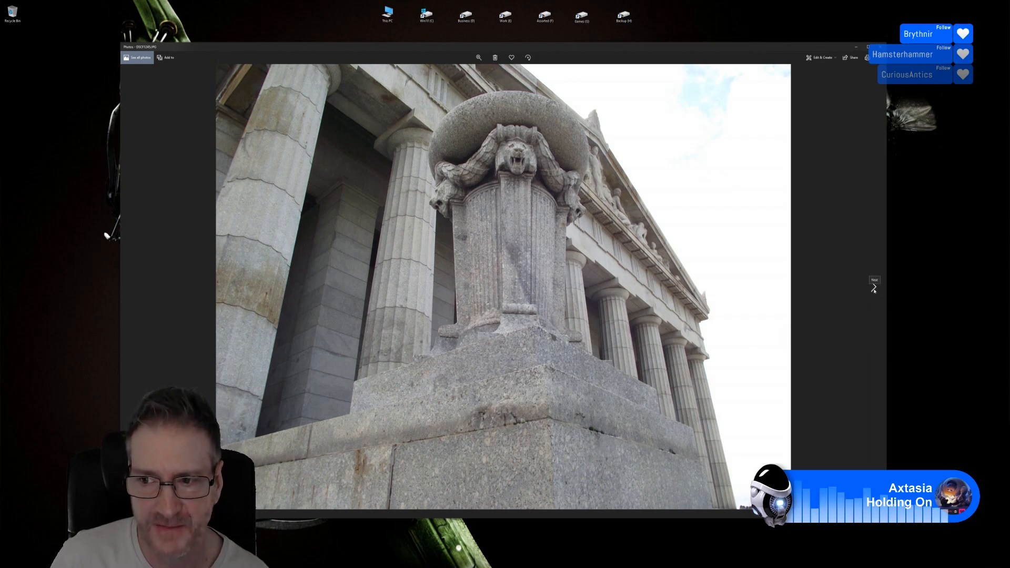
left_click(874, 287)
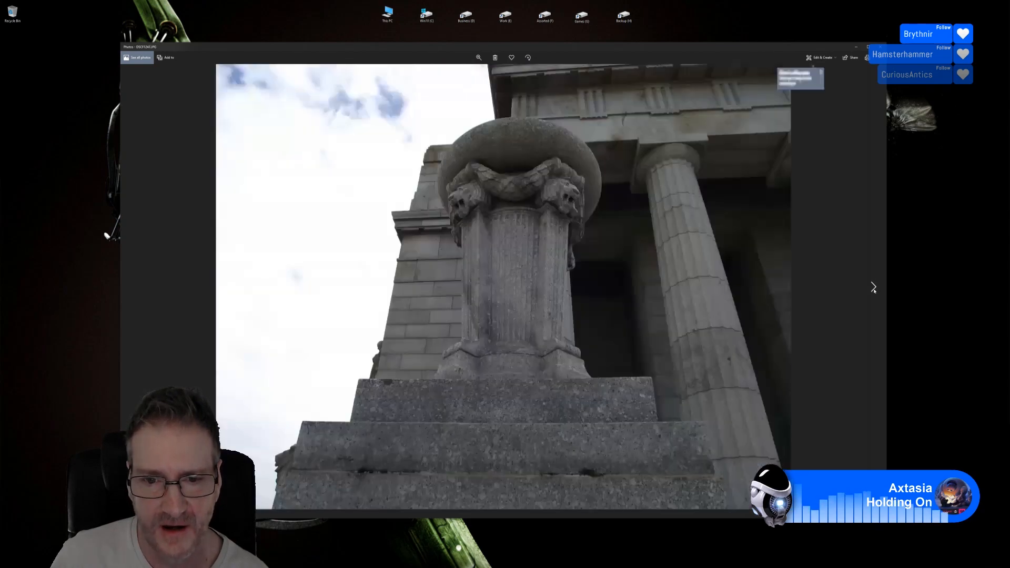
left_click(873, 287)
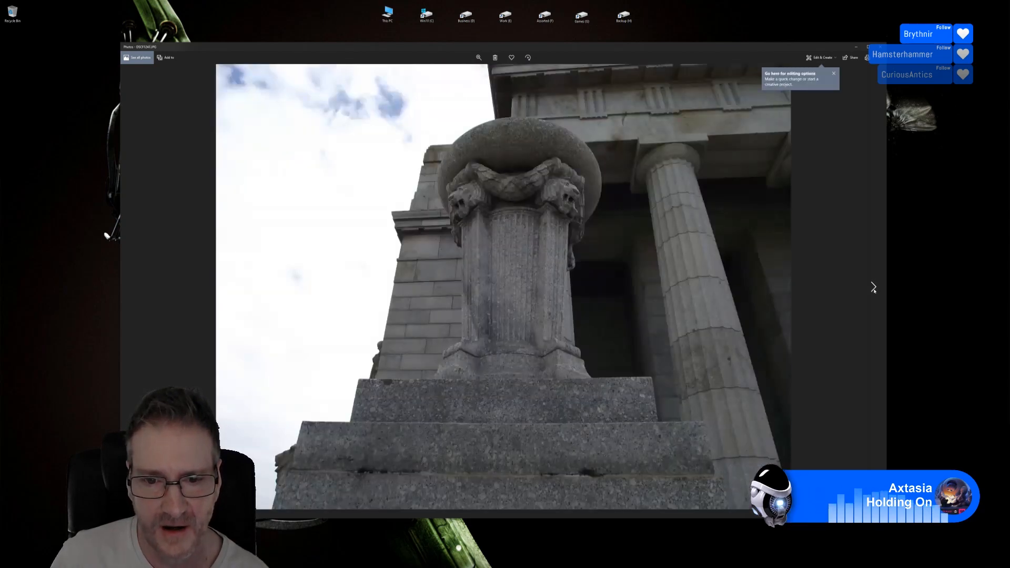
left_click(874, 287)
left_click(873, 287)
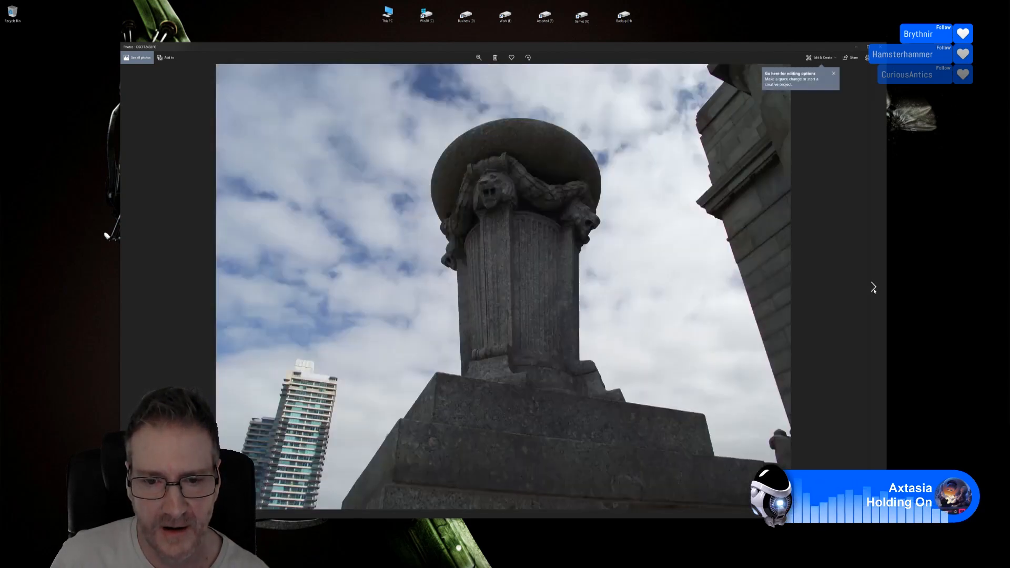
left_click(873, 287)
left_click(873, 287)
left_click(873, 287)
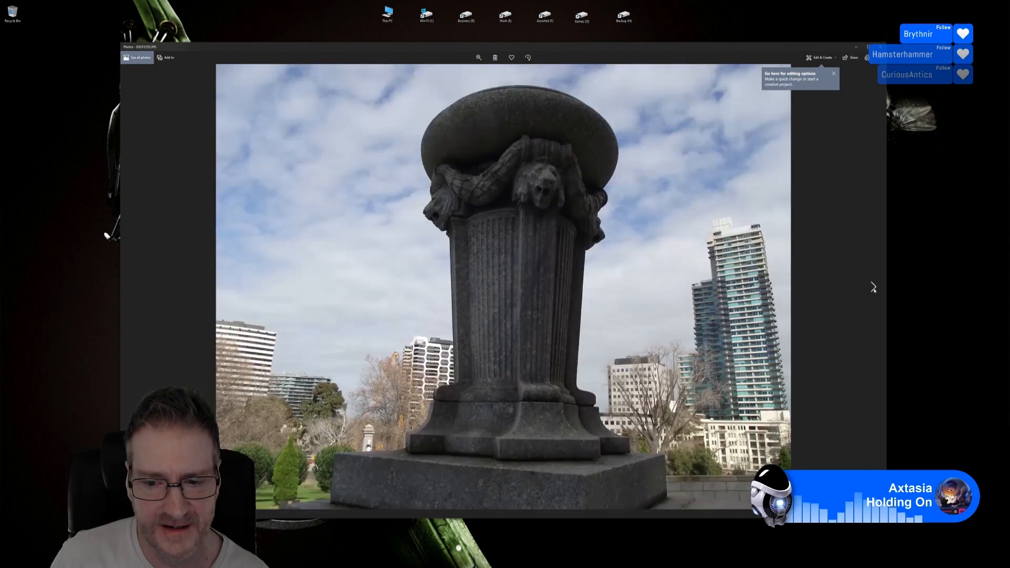
left_click(873, 287)
left_click(873, 287)
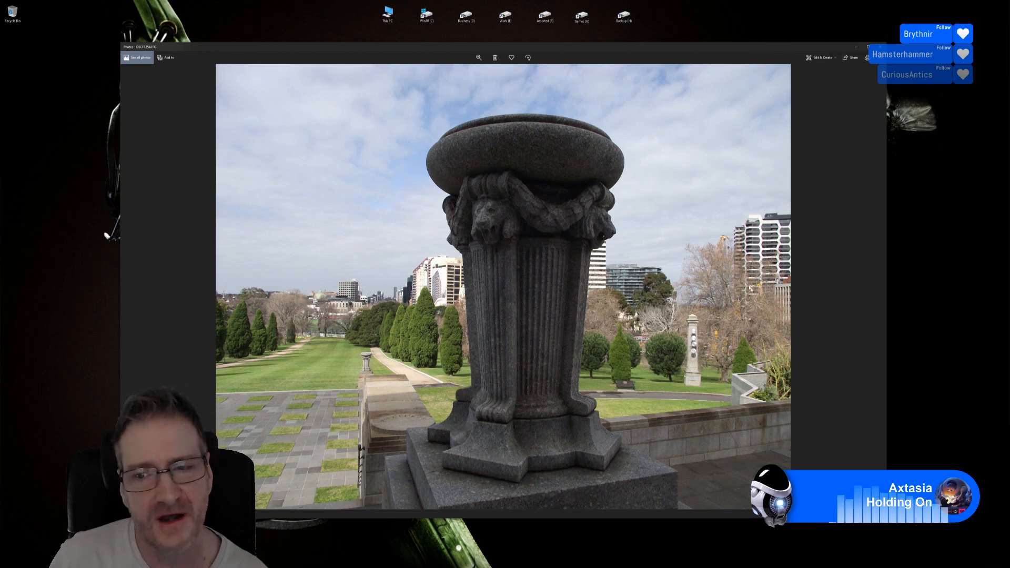
left_click(873, 286)
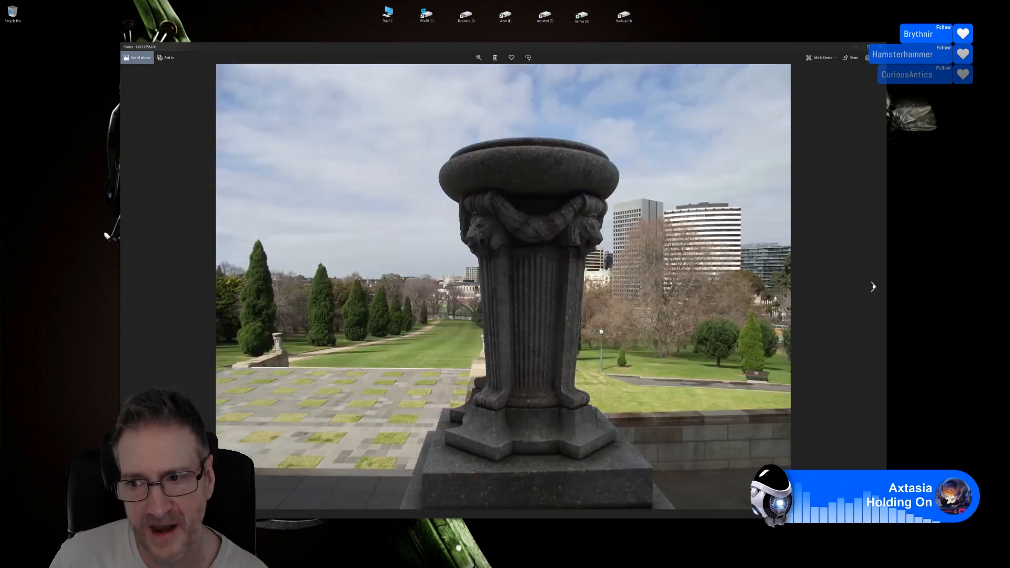
left_click(873, 286)
left_click(873, 286)
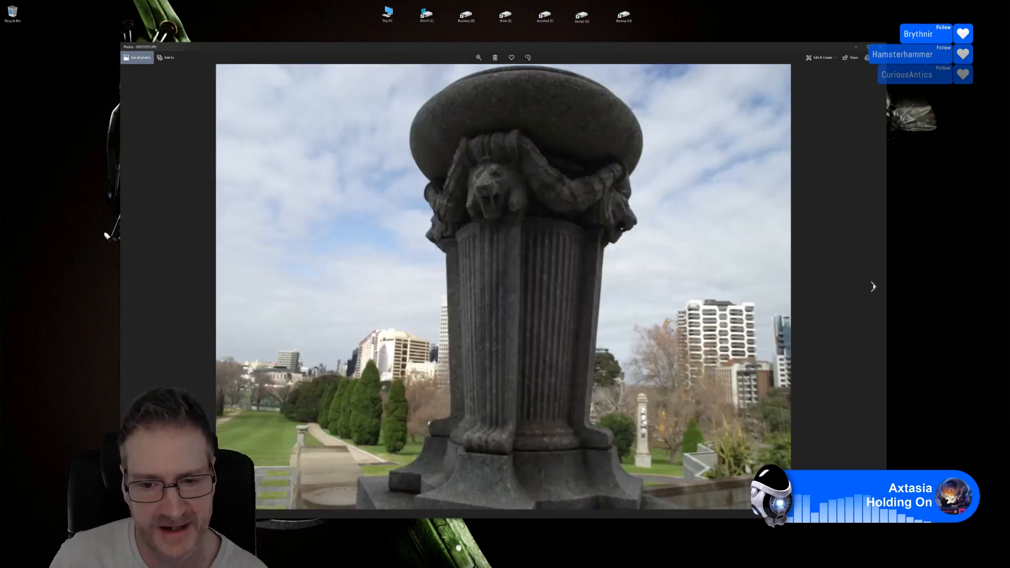
left_click(873, 286)
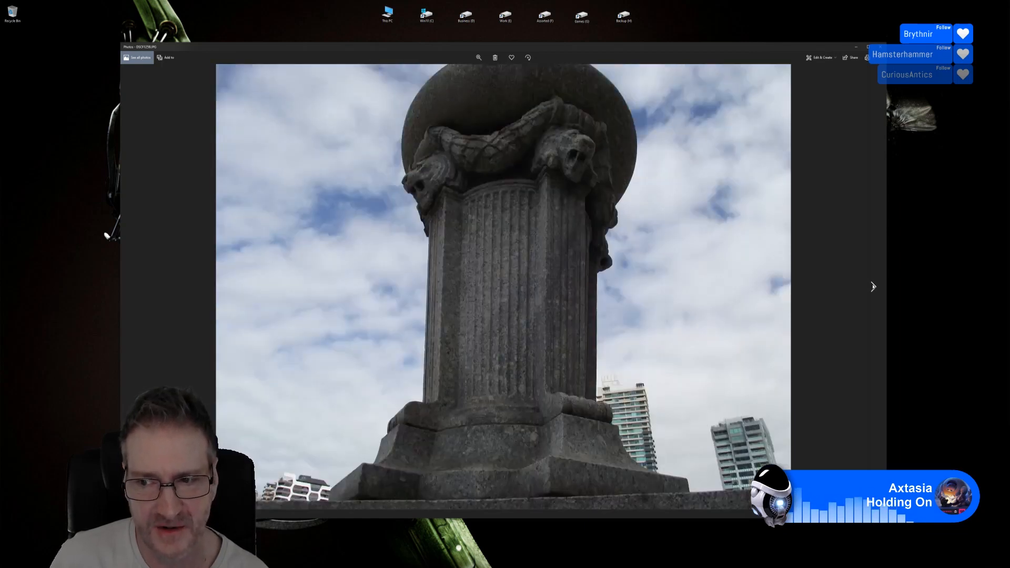
left_click(873, 286)
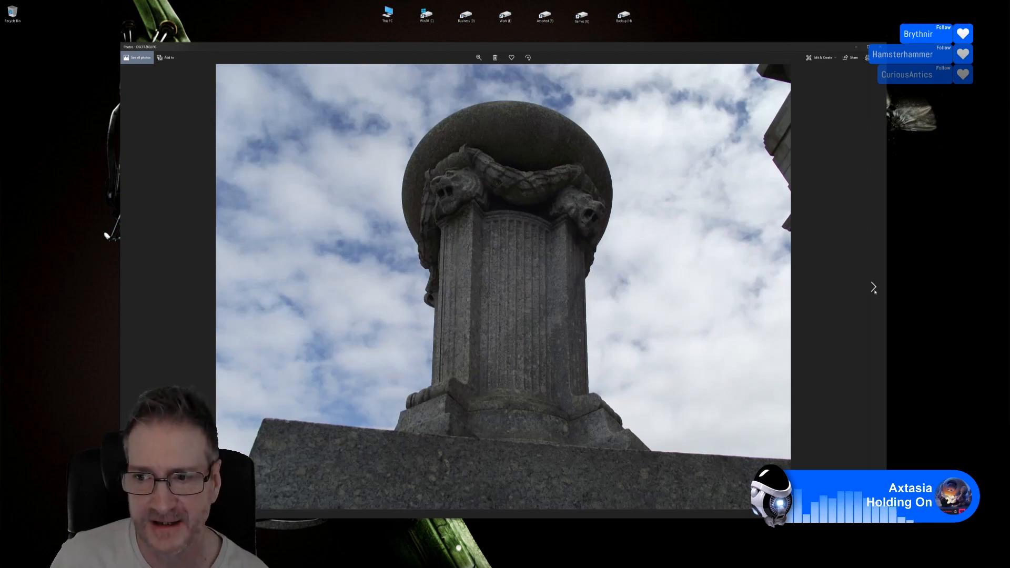
left_click(873, 287)
left_click(873, 287)
left_click(873, 287)
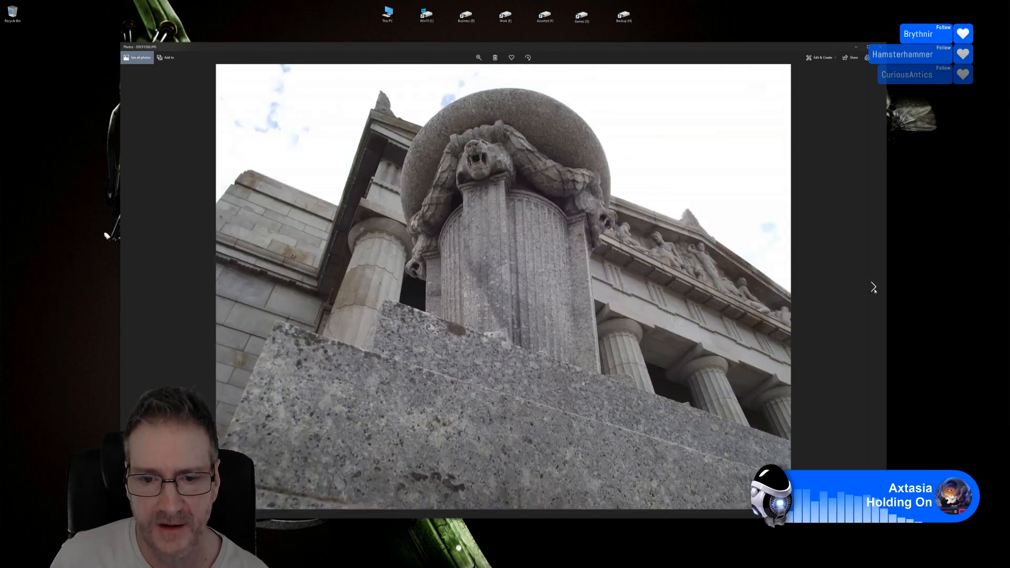
left_click(873, 287)
left_click(872, 287)
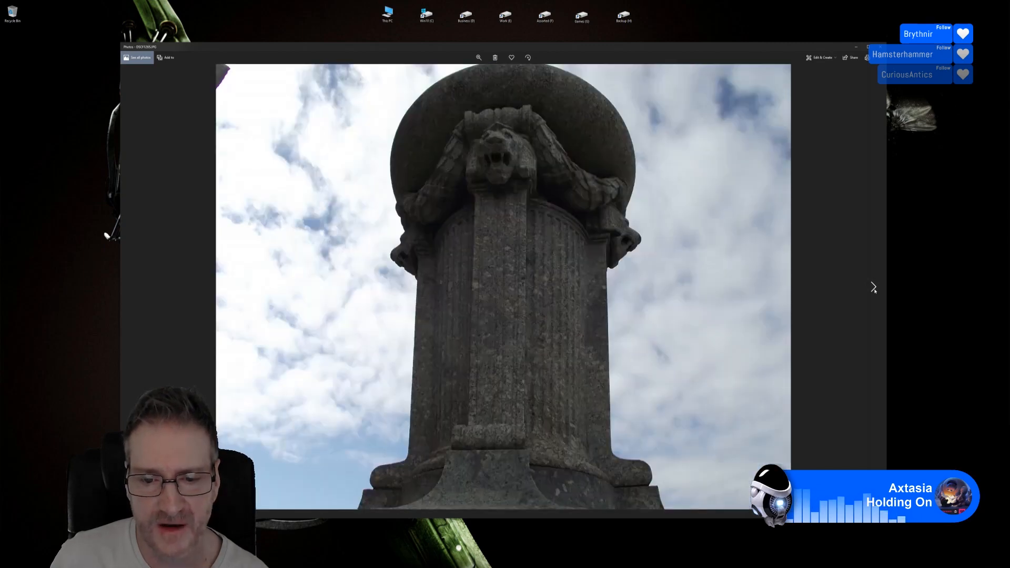
left_click(873, 287)
left_click(873, 287)
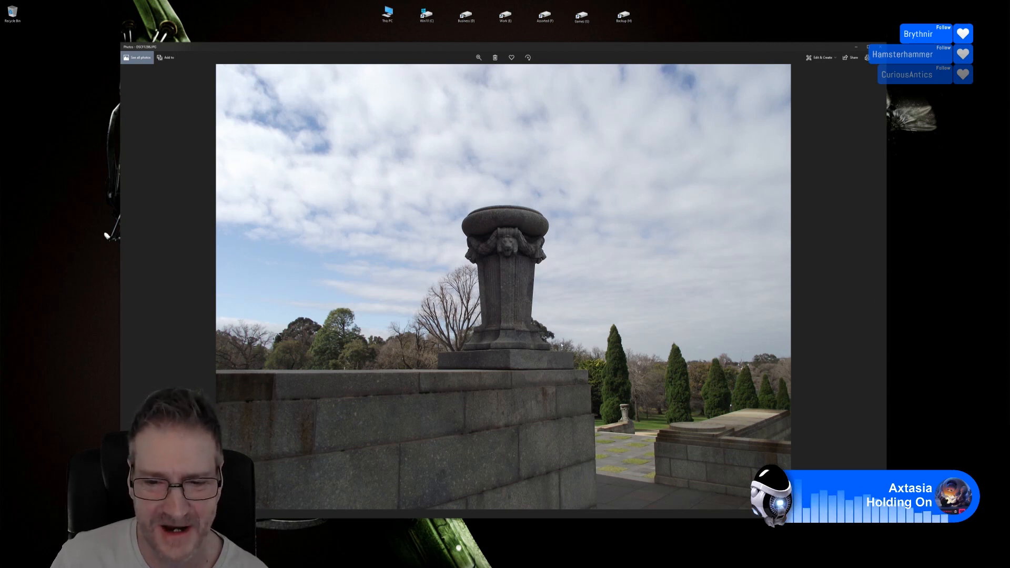
- Continue through the wider shots of the column to examine how its surroundings were covered
left_click(872, 287)
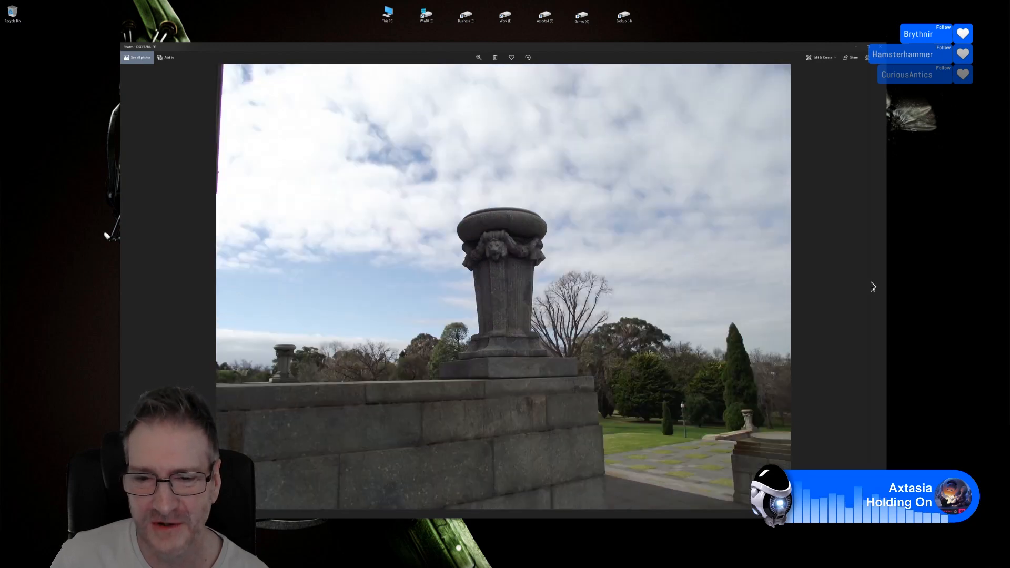
left_click(873, 286)
left_click(872, 287)
left_click(872, 287)
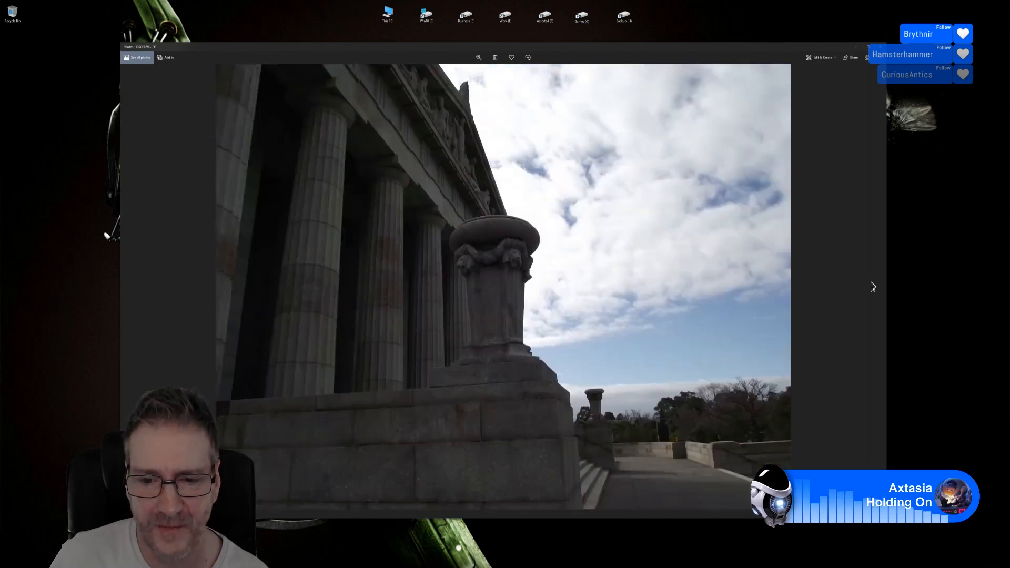
left_click(872, 287)
left_click(872, 287)
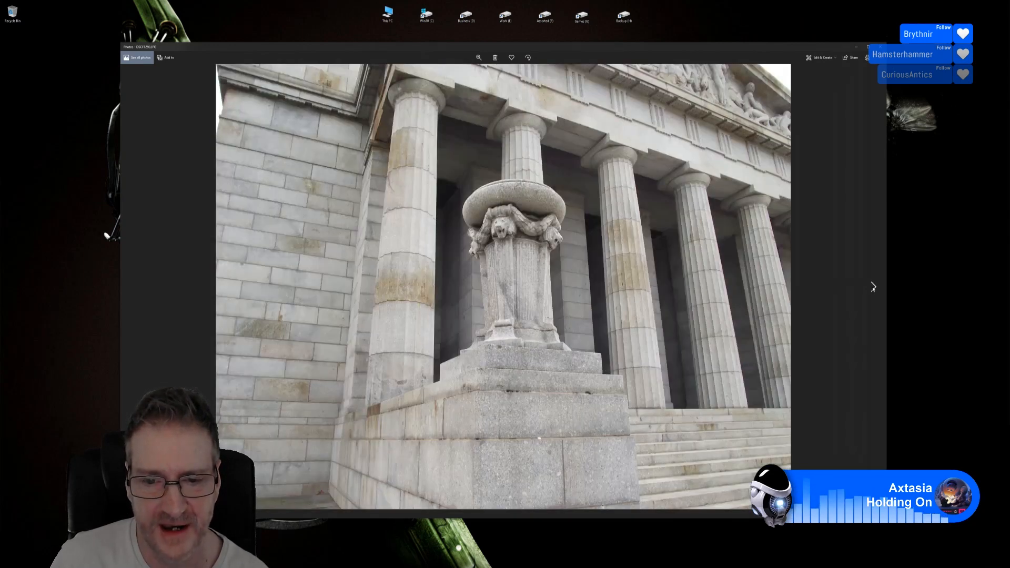
left_click(873, 286)
left_click(872, 287)
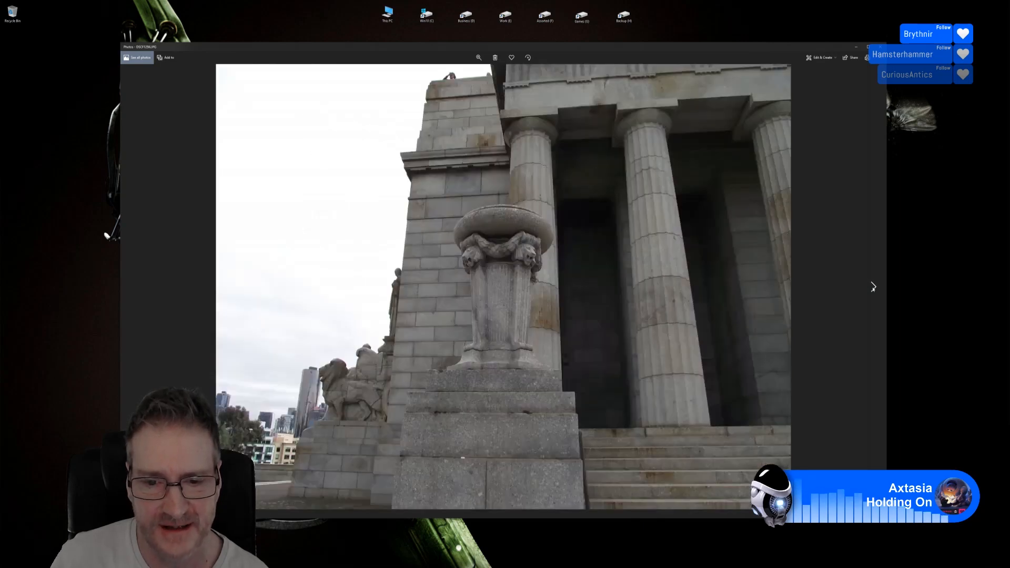
left_click(873, 287)
left_click(872, 287)
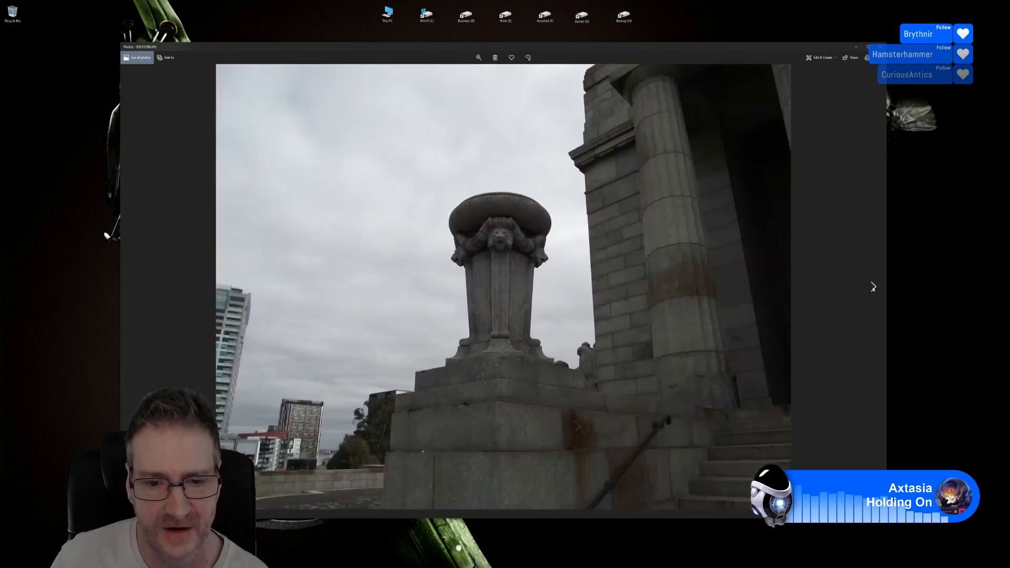
left_click(873, 287)
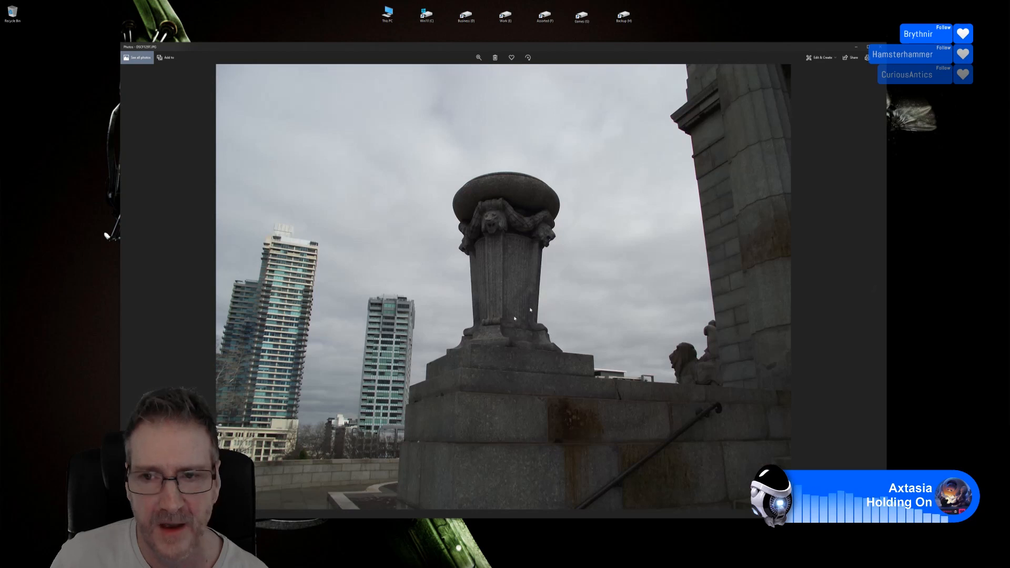
- Minimize the column photo, return to the Decoration folder and bring back the processing-time comparison sheet
left_click(856, 47)
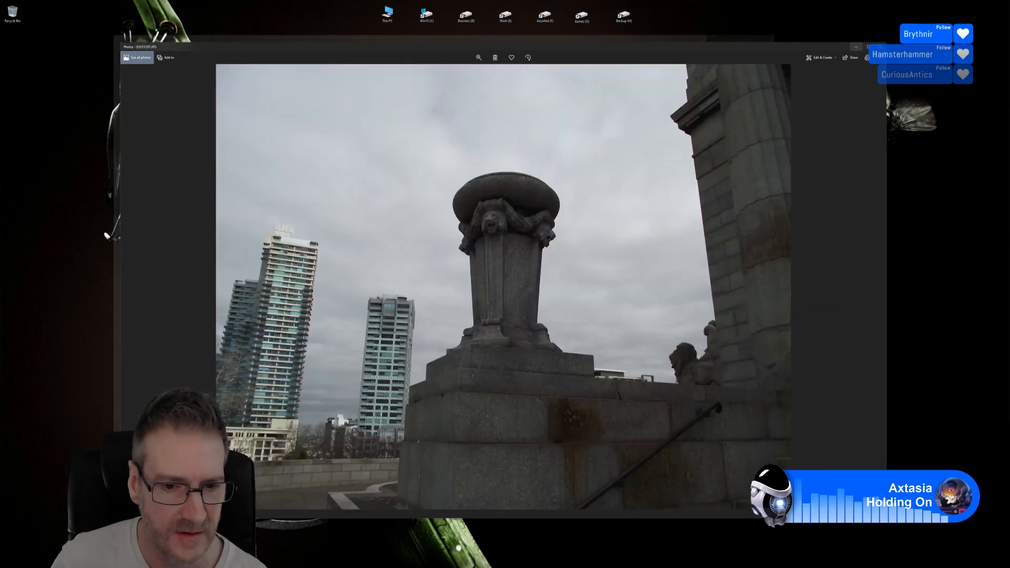
left_click(593, 292)
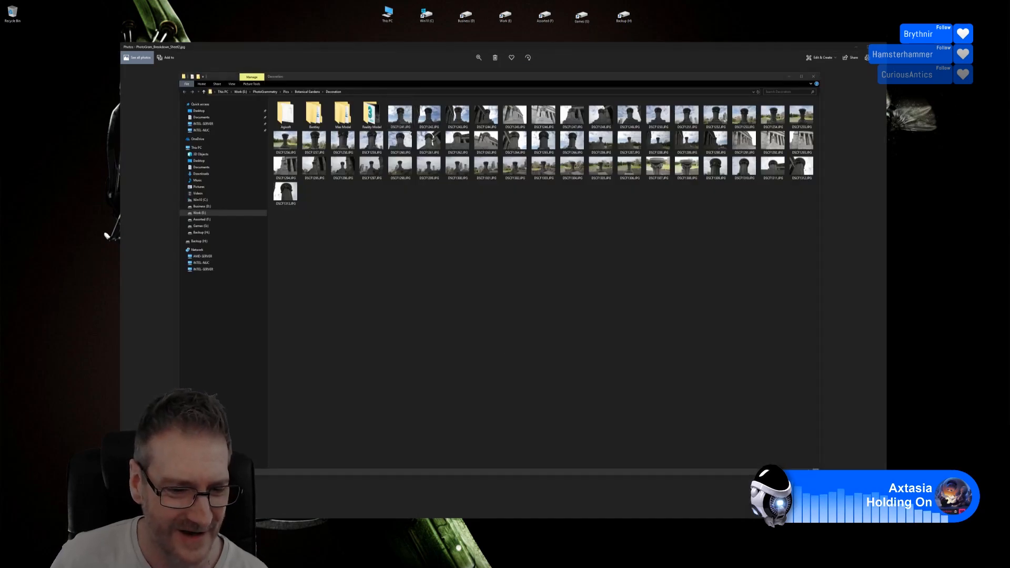
left_click(668, 328)
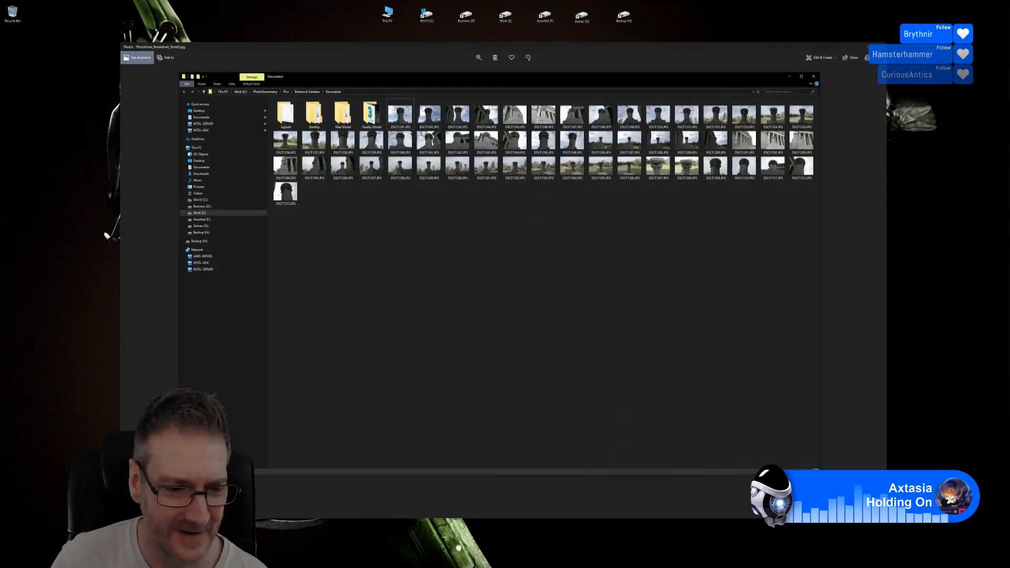
key("alt+Tab")
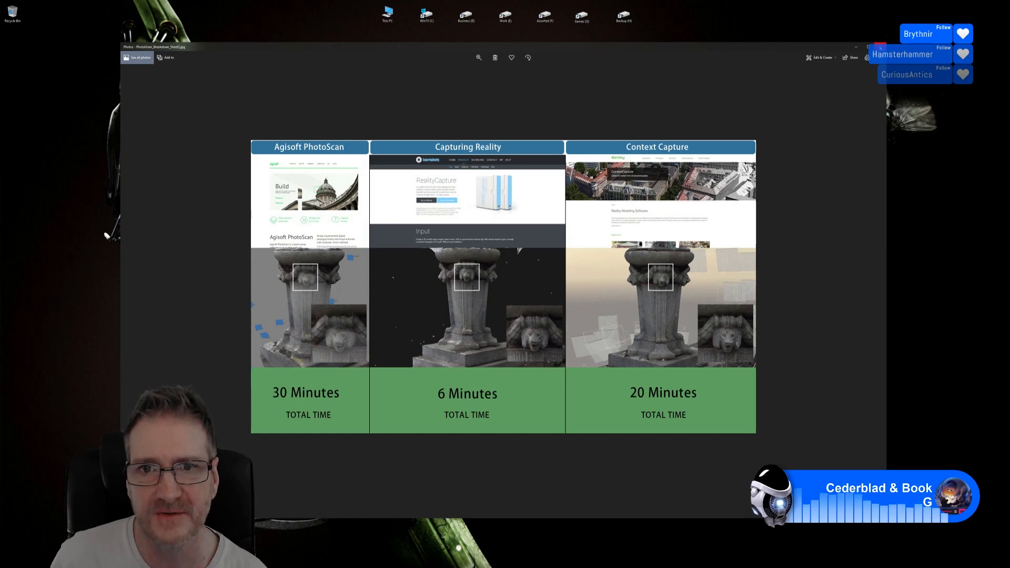
- Close the comparison sheet and the Decoration folder, and switch to ContextCapture with the column's reconstruction
left_click(881, 48)
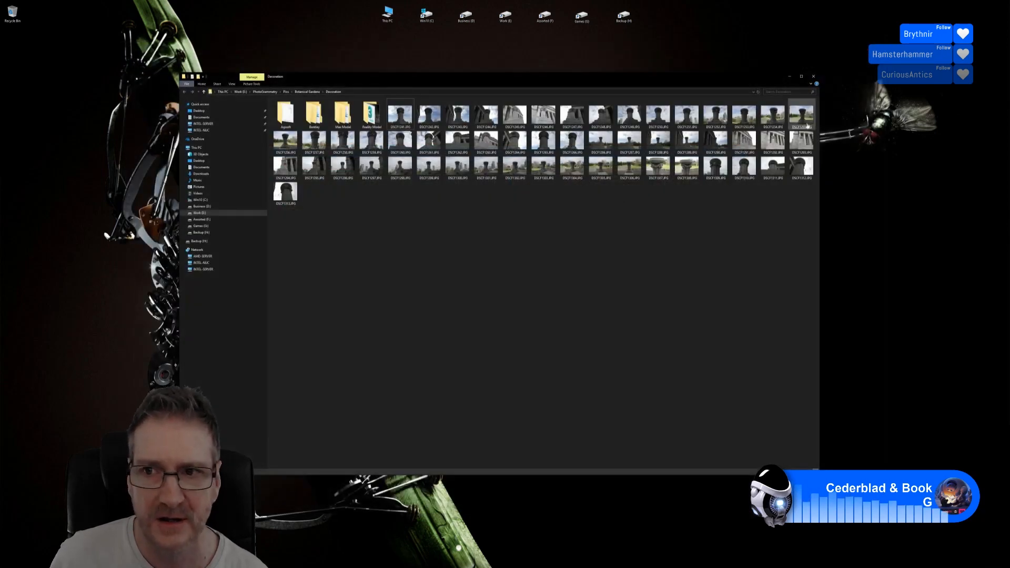
left_click(814, 76)
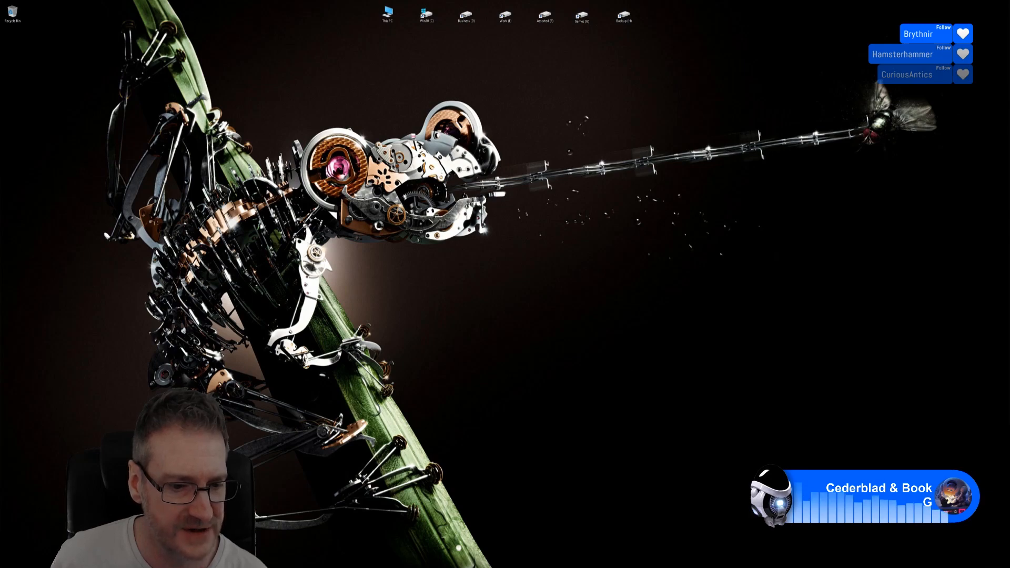
key("alt+Tab")
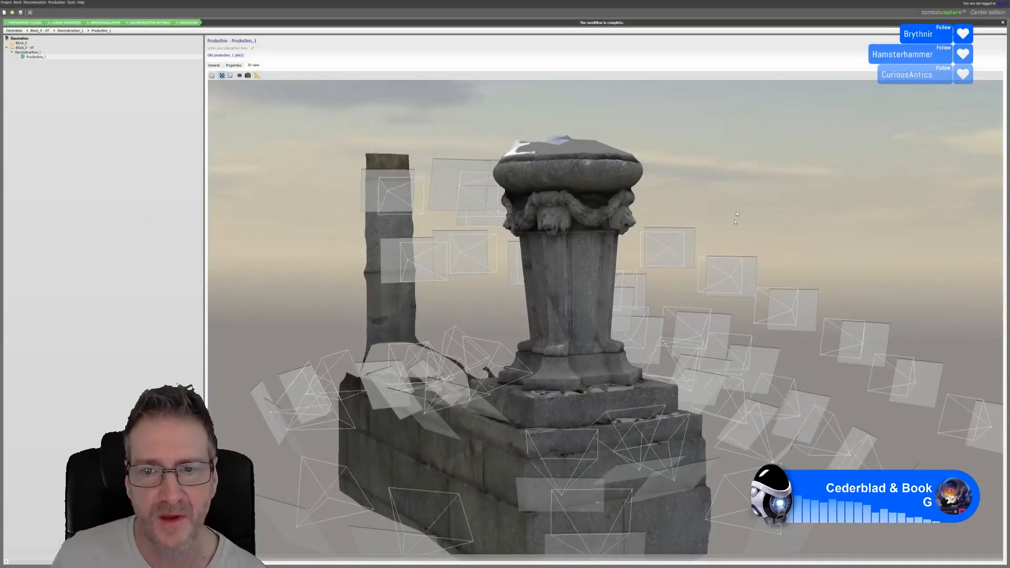
- View the ContextCapture column from another side and switch to the column's reconstruction in Agisoft PhotoScan
mouse_move(737, 214)
left_mouse_down()
mouse_move(486, 196)
mouse_move(816, 116)
left_mouse_up()
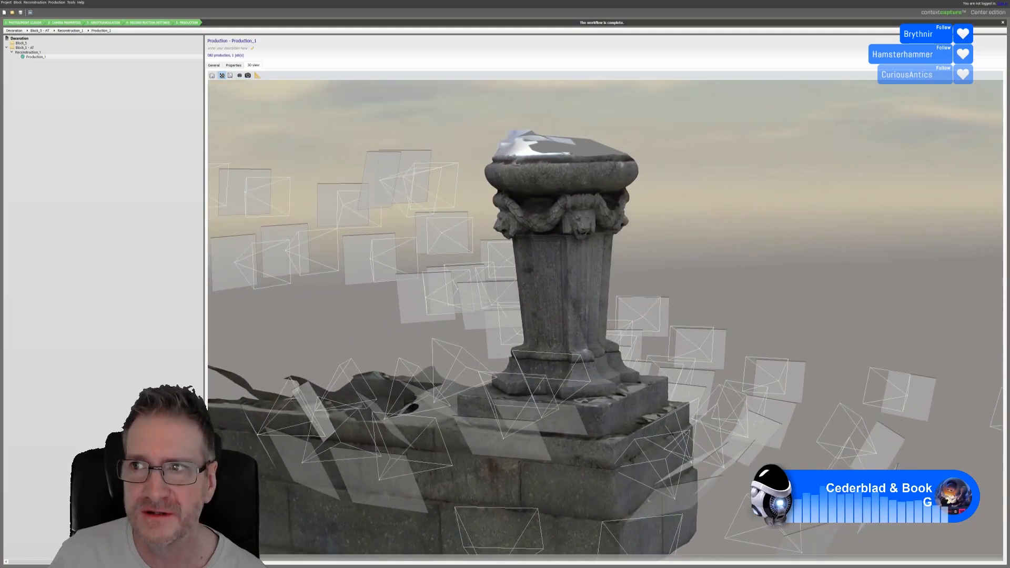
key("super+d")
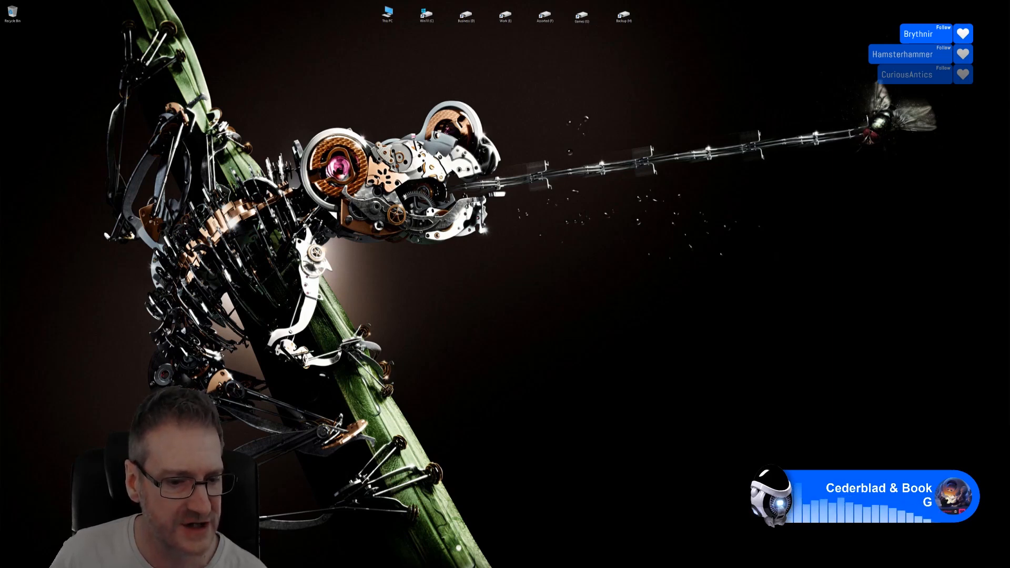
key("super+d")
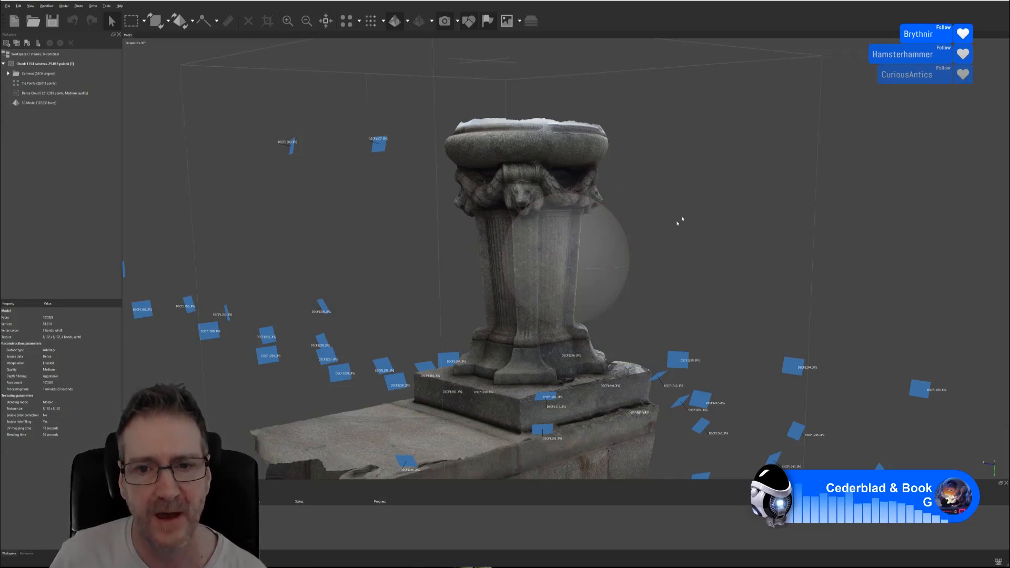
- Inspect the reconstructed column from several sides and look down into its open top
left_click_drag(591, 257, 479, 267)
left_click_drag(595, 241, 604, 410)
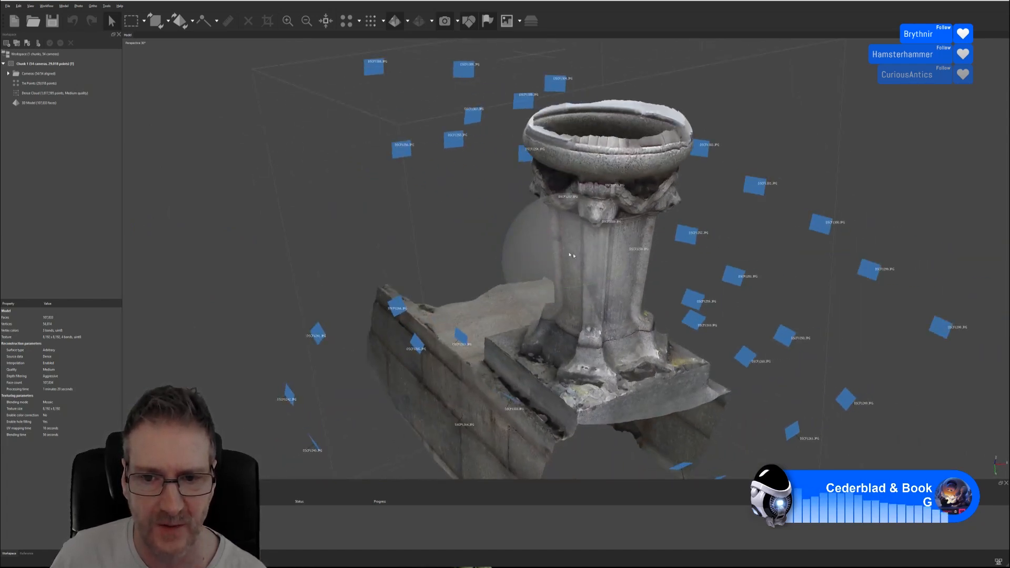
left_click_drag(570, 256, 629, 297)
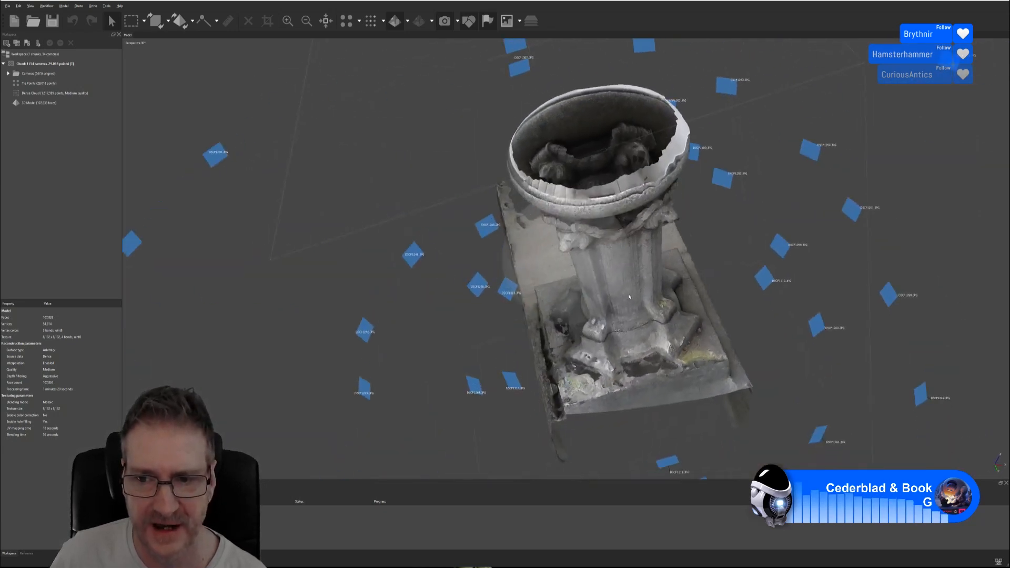
- Examine the rings of camera positions around the column from the side and from above
scroll(628, 296, "down", 6)
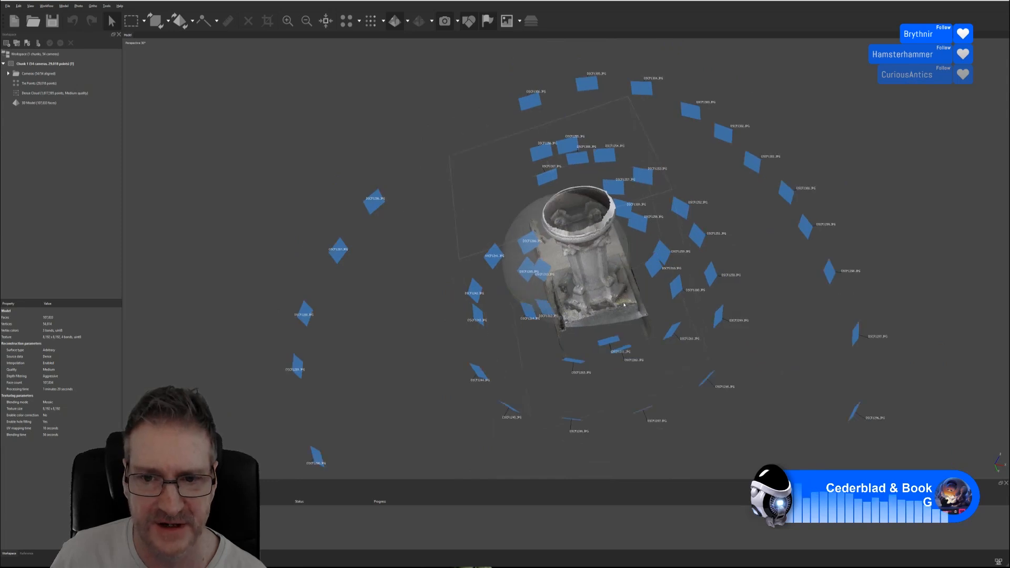
left_click_drag(583, 269, 556, 253)
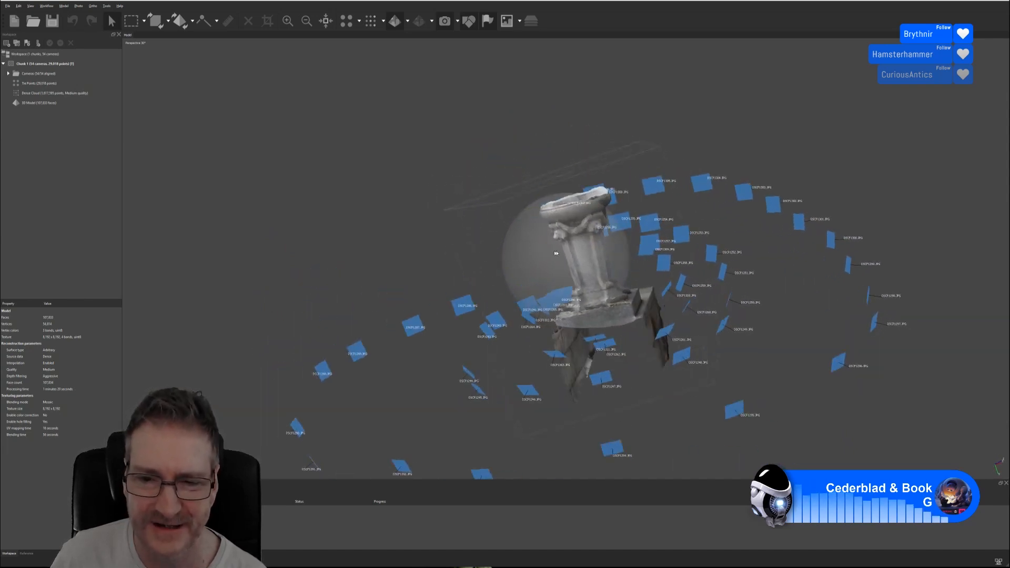
left_click_drag(618, 261, 598, 278)
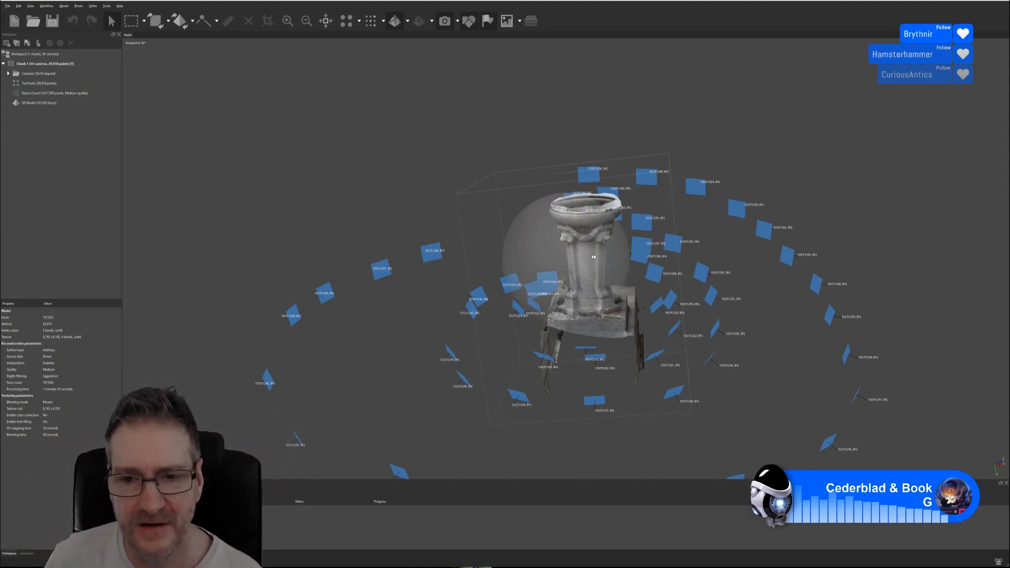
mouse_move(593, 256)
left_mouse_down()
mouse_move(598, 243)
mouse_move(570, 276)
mouse_move(590, 317)
mouse_move(593, 271)
left_mouse_up()
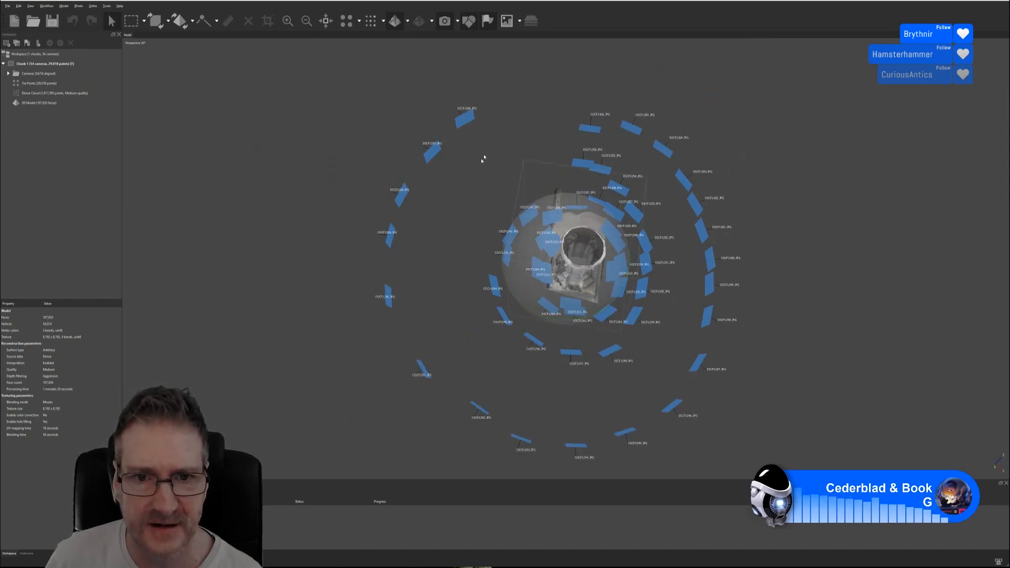
left_click_drag(425, 159, 399, 216)
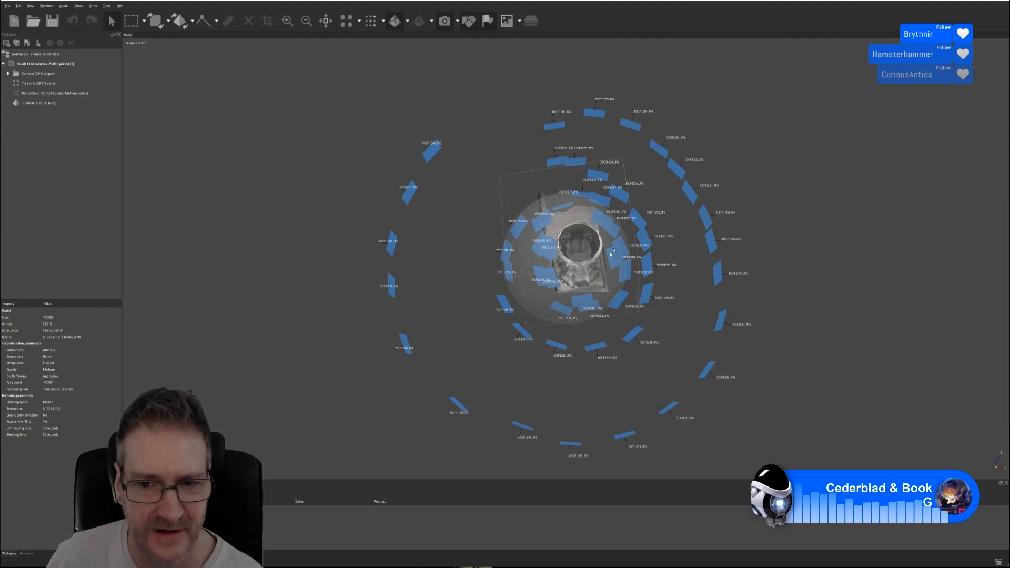
left_click_drag(607, 223, 601, 267)
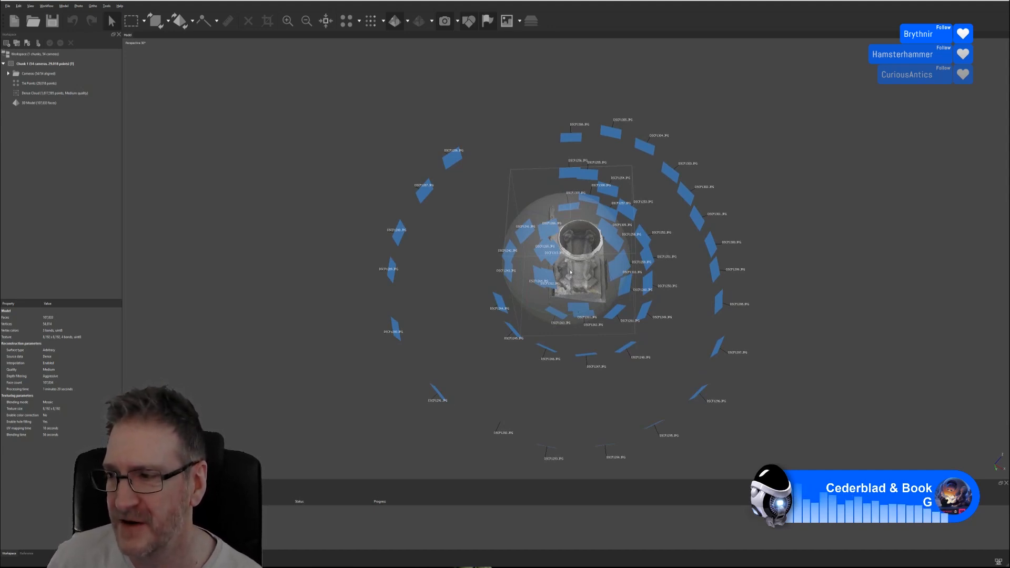
left_click_drag(568, 279, 600, 283)
- Inspect the column's shaft, carved lion heads and rim at close range from different sides
scroll(601, 251, "up", 3)
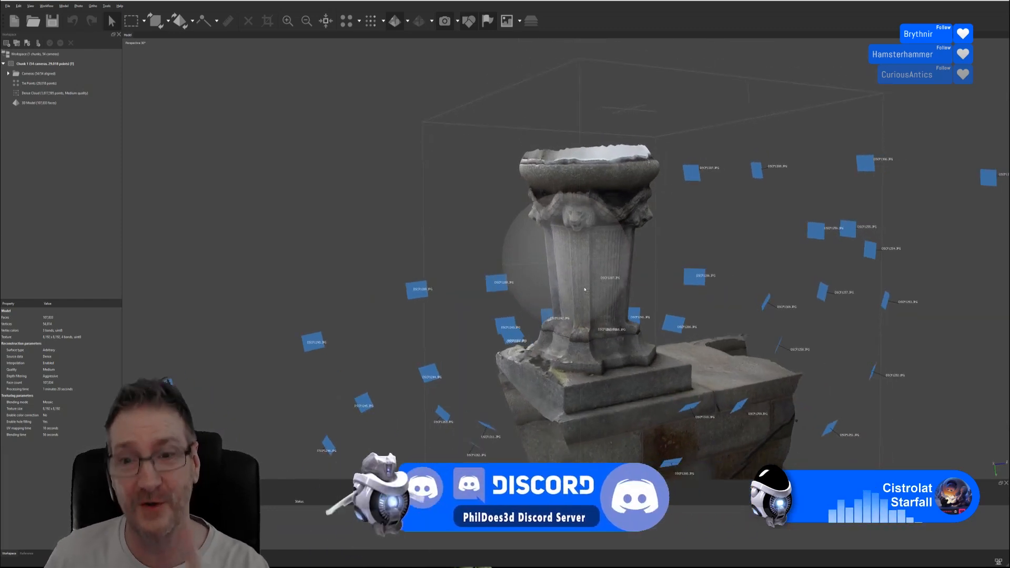
left_click_drag(584, 287, 569, 285)
left_click_drag(551, 284, 591, 240)
scroll(557, 236, "up", 3)
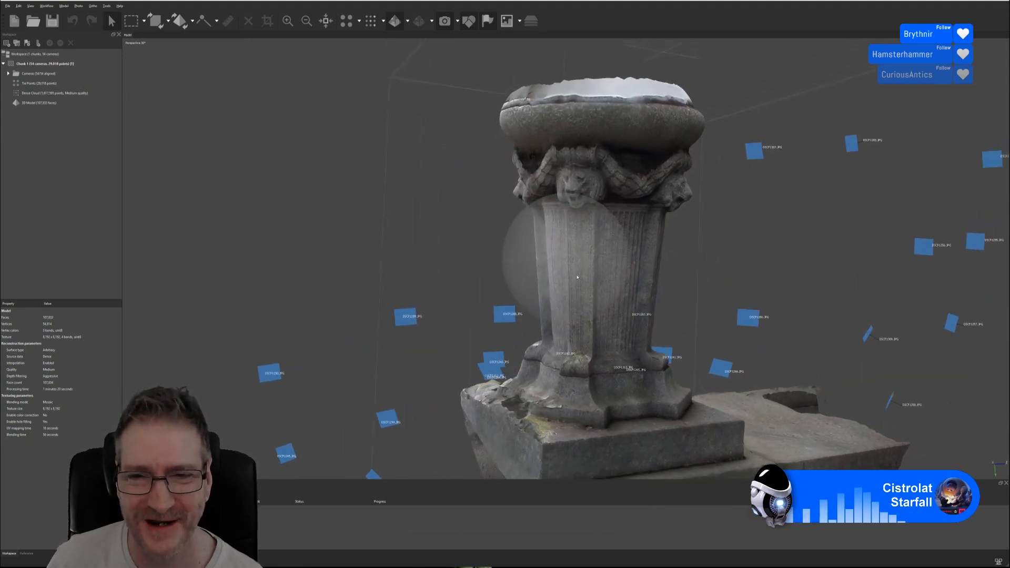
left_click_drag(577, 277, 546, 280)
left_click_drag(575, 230, 532, 227)
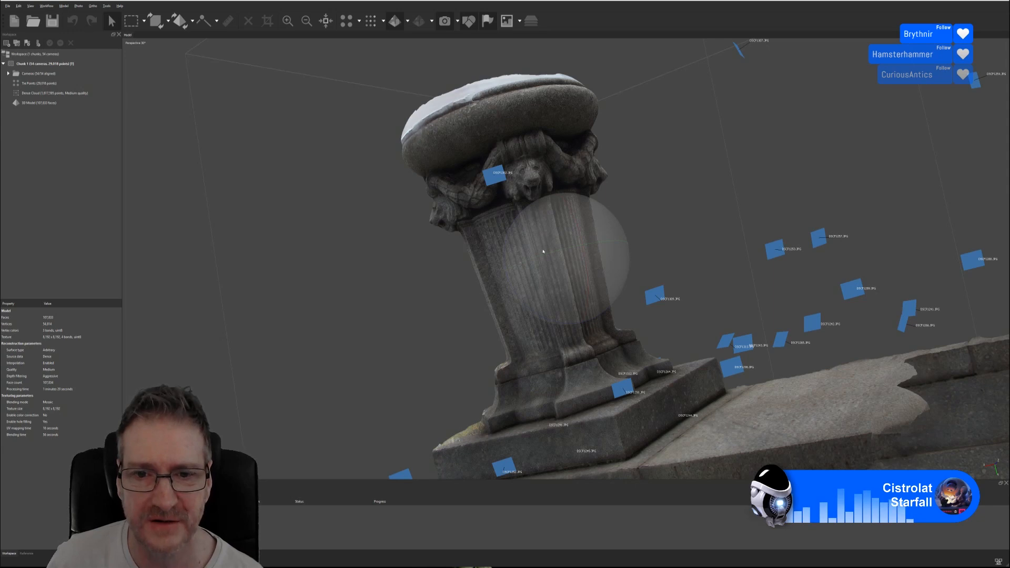
left_click_drag(545, 231, 579, 237)
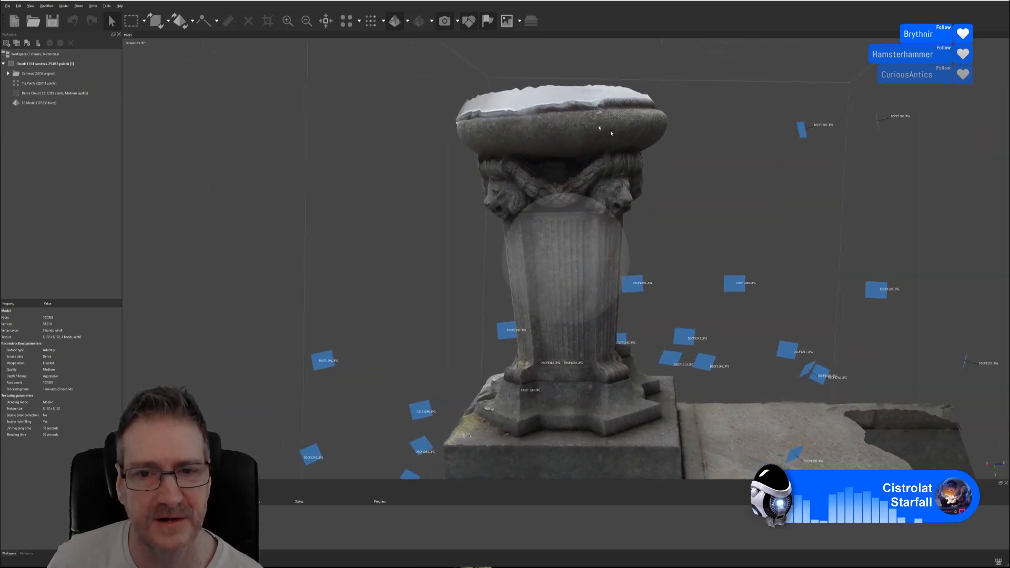
mouse_move(559, 245)
left_mouse_down()
mouse_move(524, 237)
mouse_move(547, 252)
left_mouse_up()
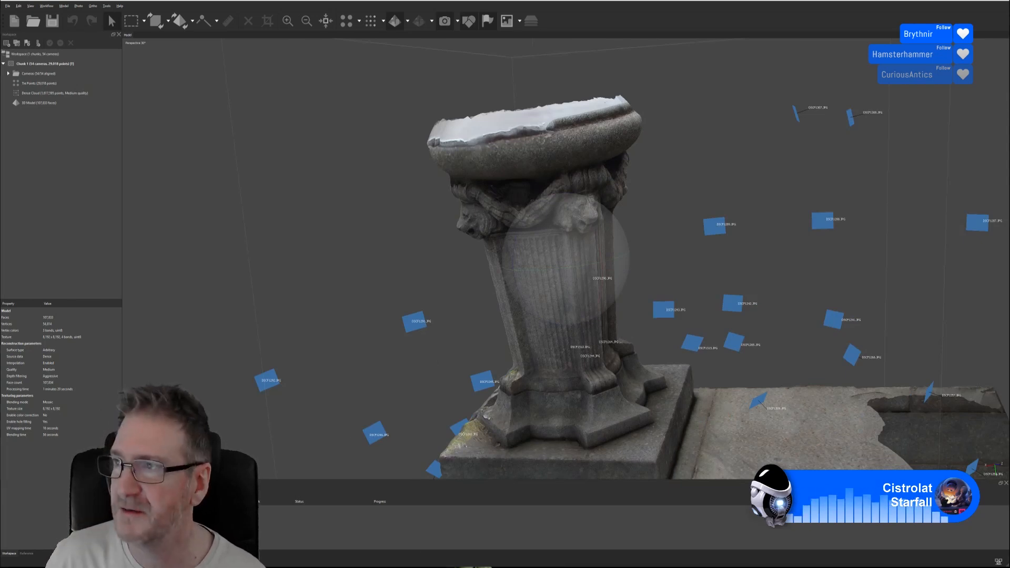
- Switch to the web browser and open the bookmarked AliceVision website
left_click_drag(1009, 95, 578, 1)
left_click(157, 16)
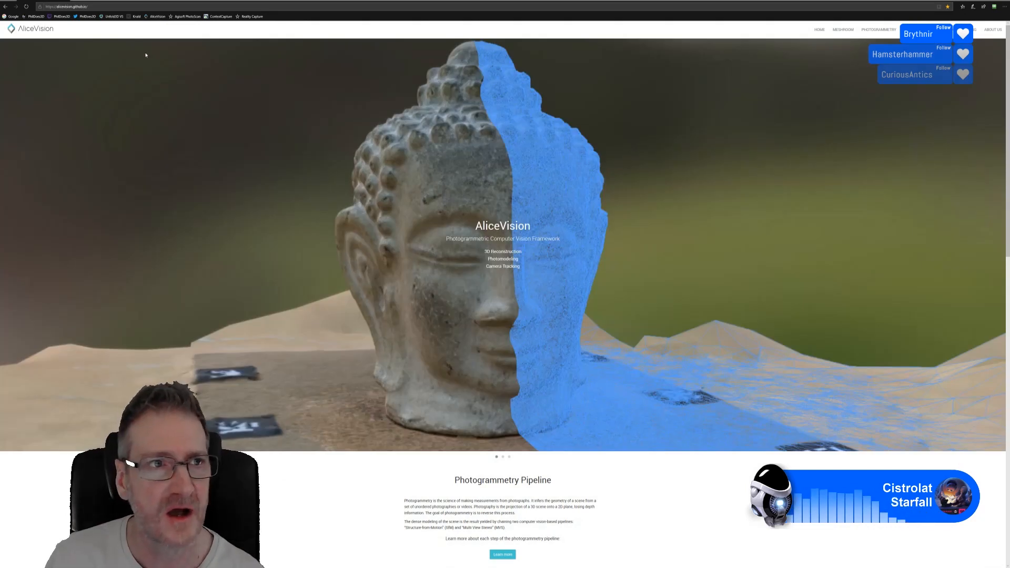
left_click(101, 7)
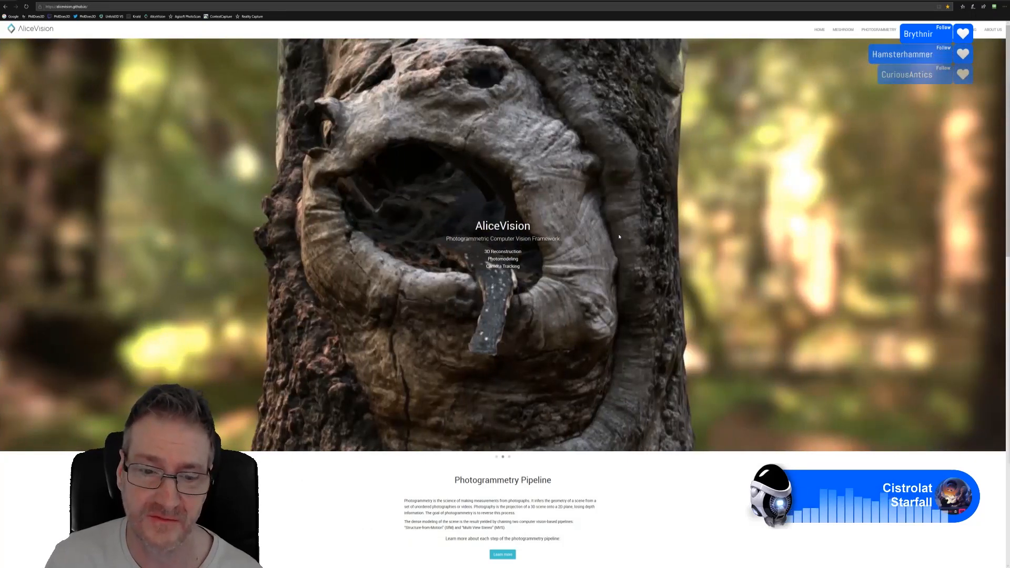
- Look through the AliceVision home page down to its Open Source section and return to the page's start
scroll(619, 237, "down", 8)
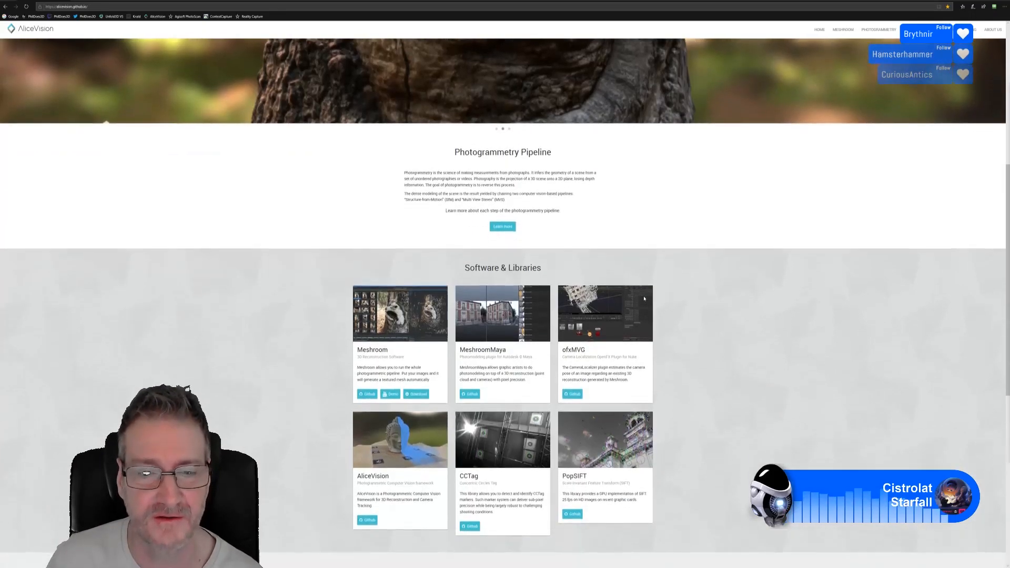
scroll(671, 298, "down", 2)
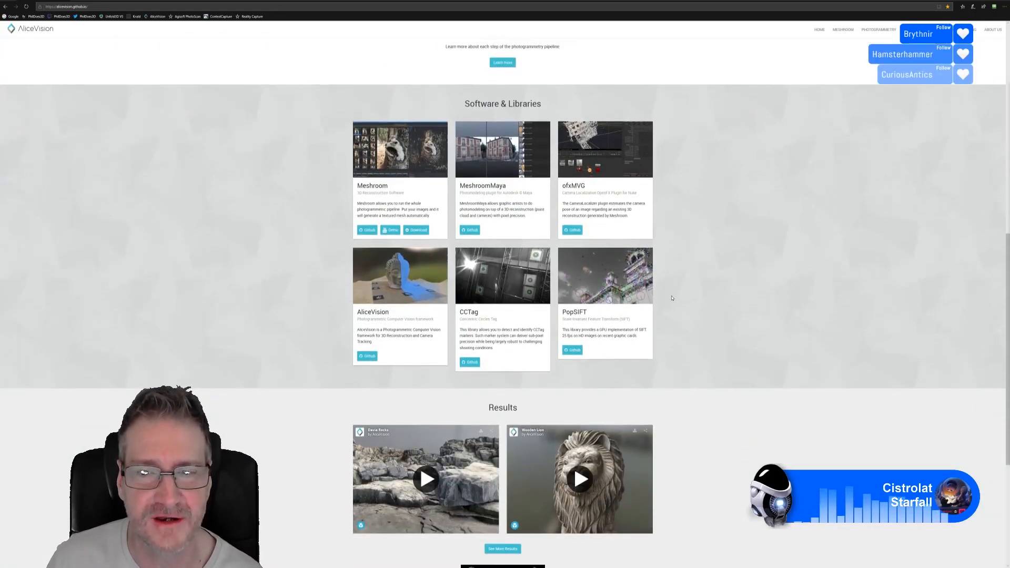
scroll(672, 298, "down", 5)
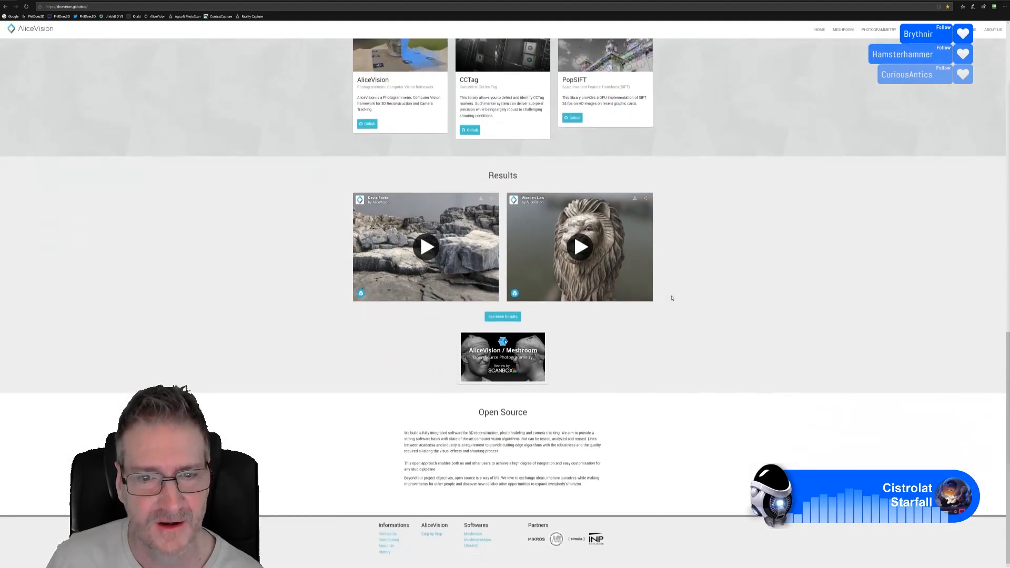
scroll(672, 298, "up", 14)
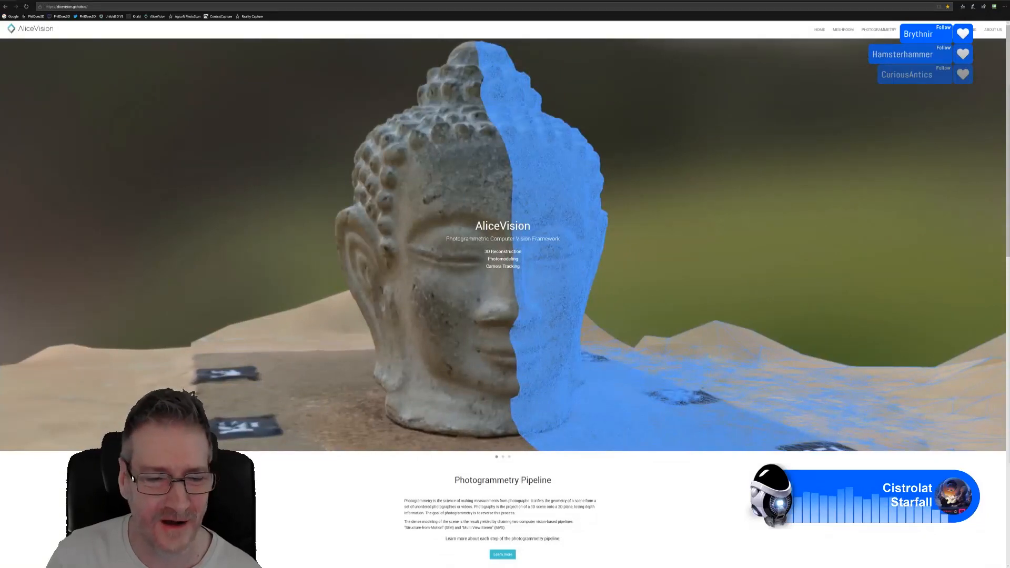
key("super")
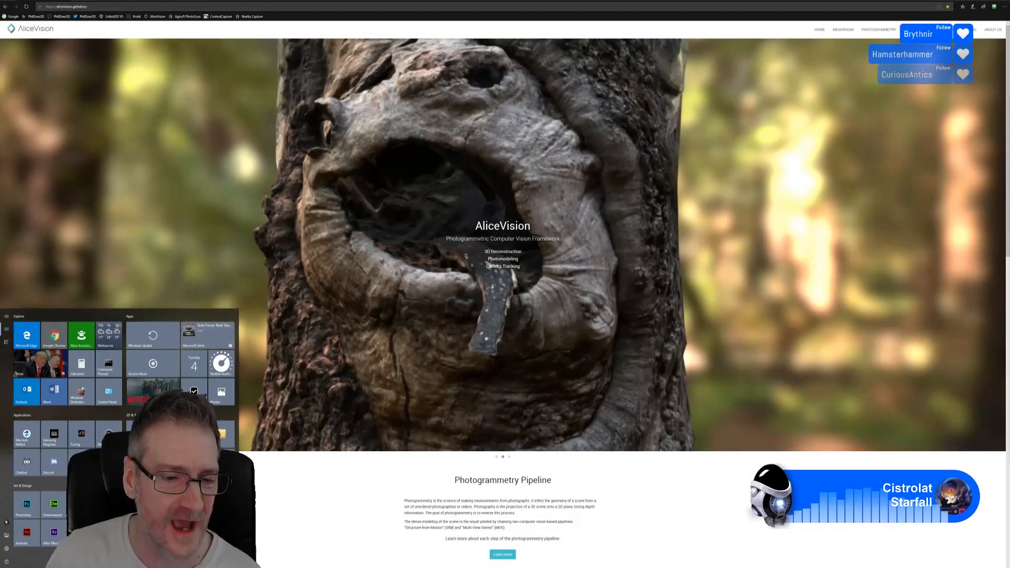
left_click(732, 475)
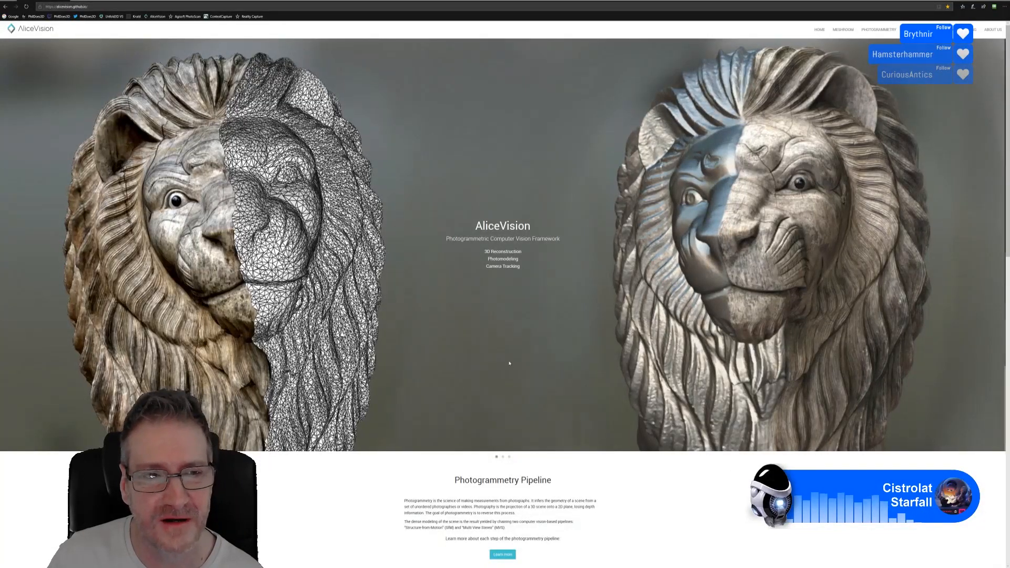
- Review the Software & Libraries cards and the sample results on the AliceVision page, and return to its header
scroll(509, 362, "down", 5)
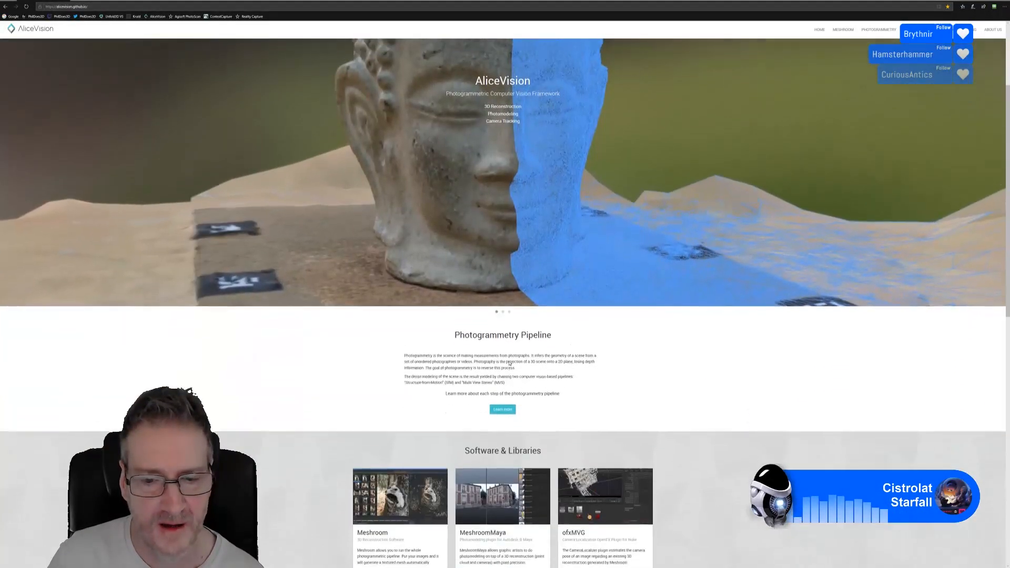
scroll(658, 357, "down", 2)
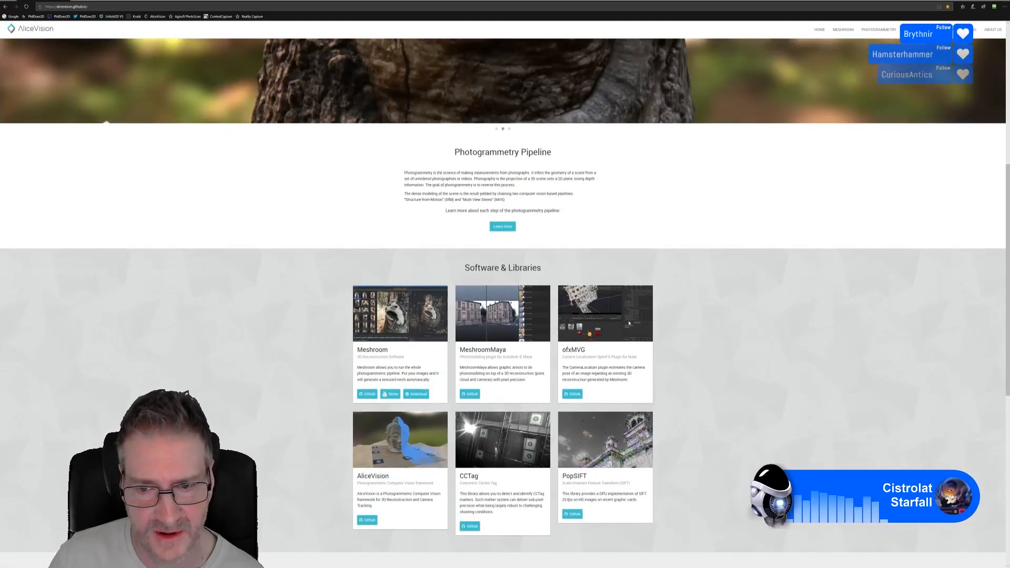
scroll(664, 372, "down", 5)
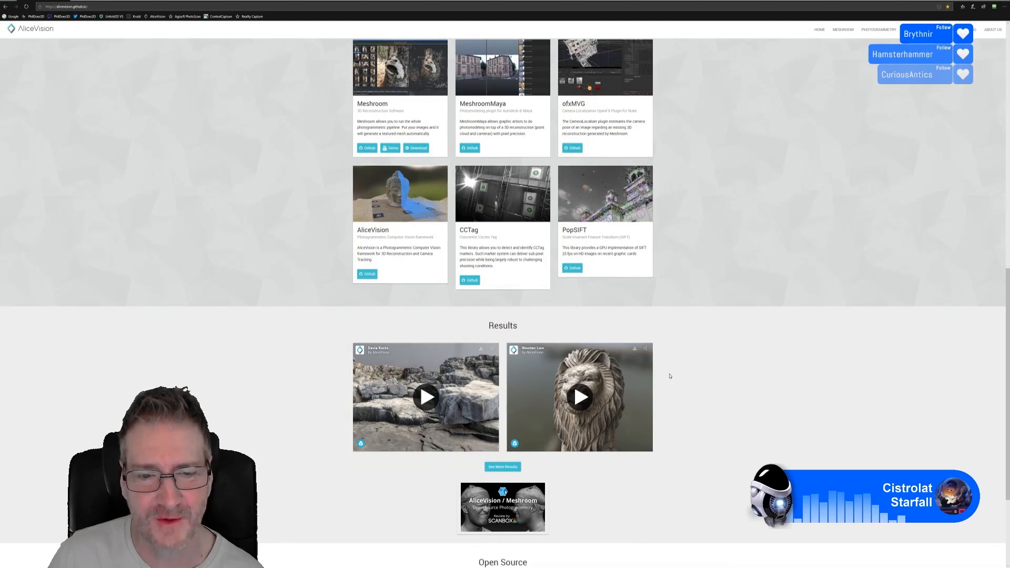
scroll(670, 376, "down", 3)
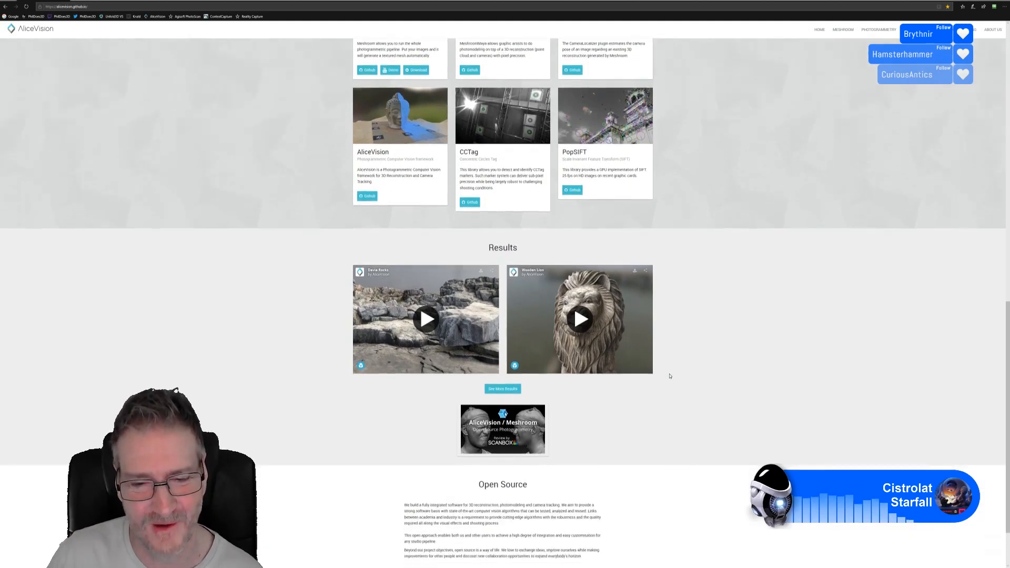
scroll(681, 367, "up", 3)
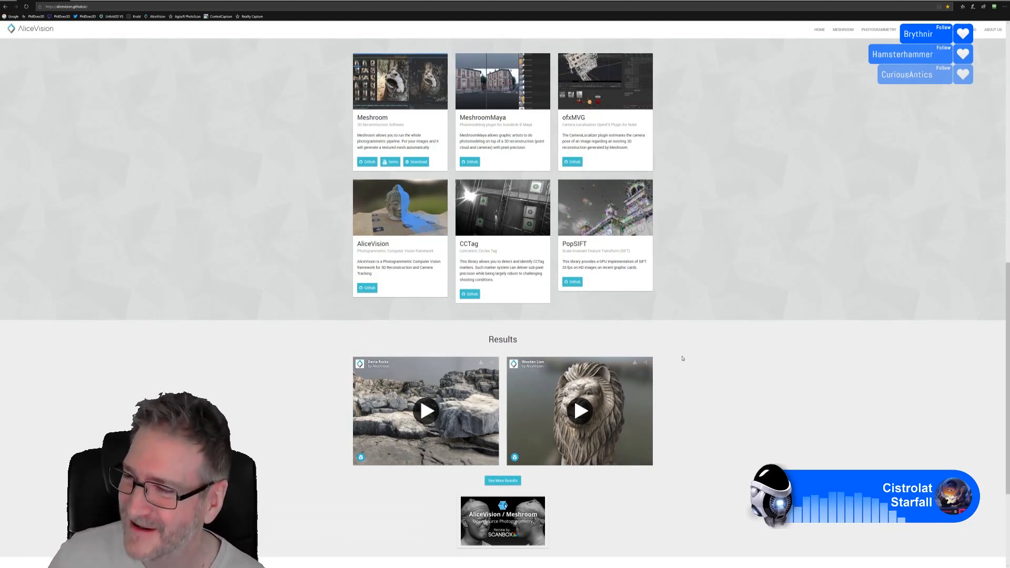
scroll(712, 349, "up", 18)
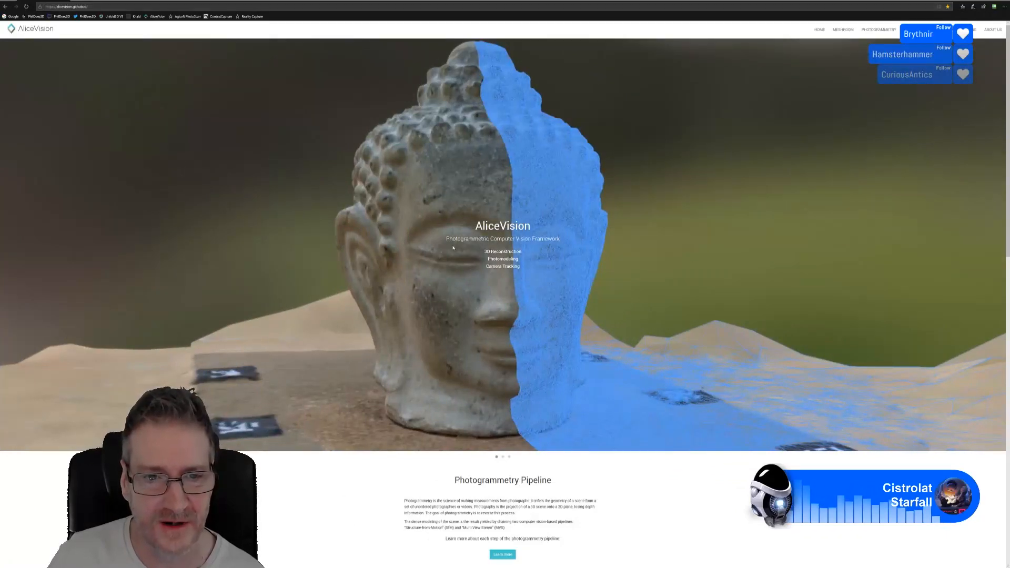
- Go through the AliceVision page again, from the Meshroom download card to the Results and Open Source sections
scroll(473, 304, "down", 5)
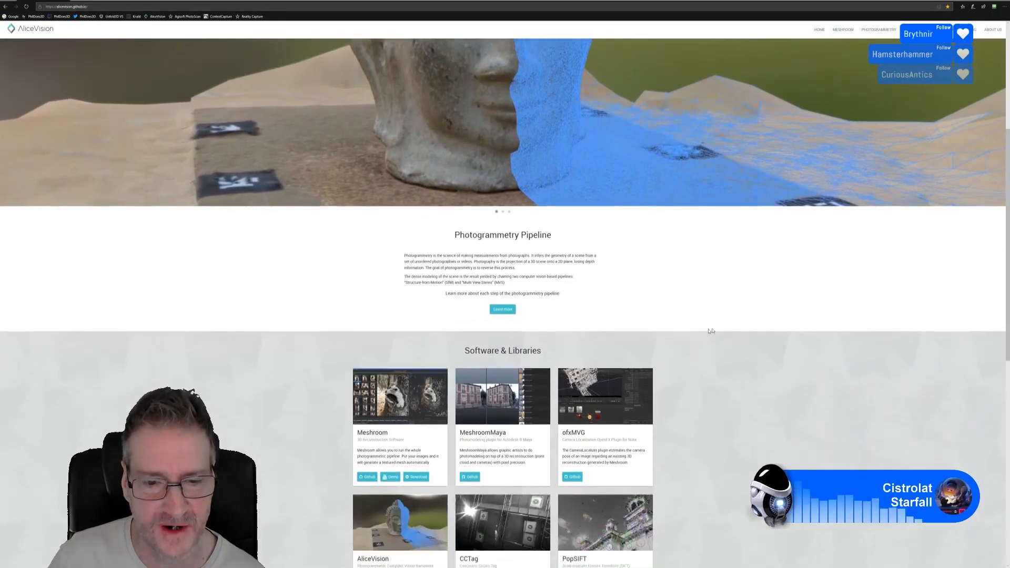
scroll(712, 330, "down", 2)
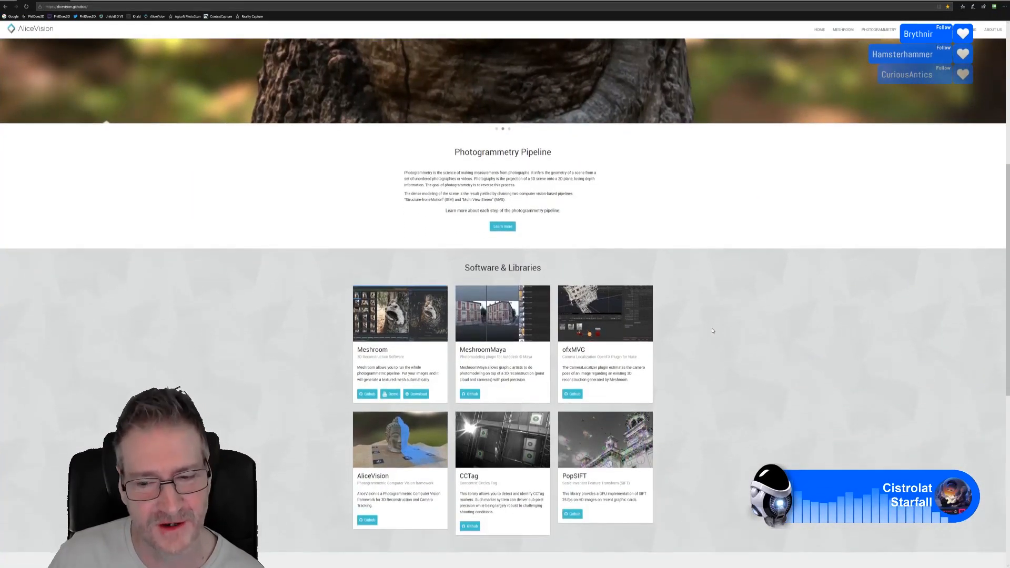
scroll(712, 330, "down", 5)
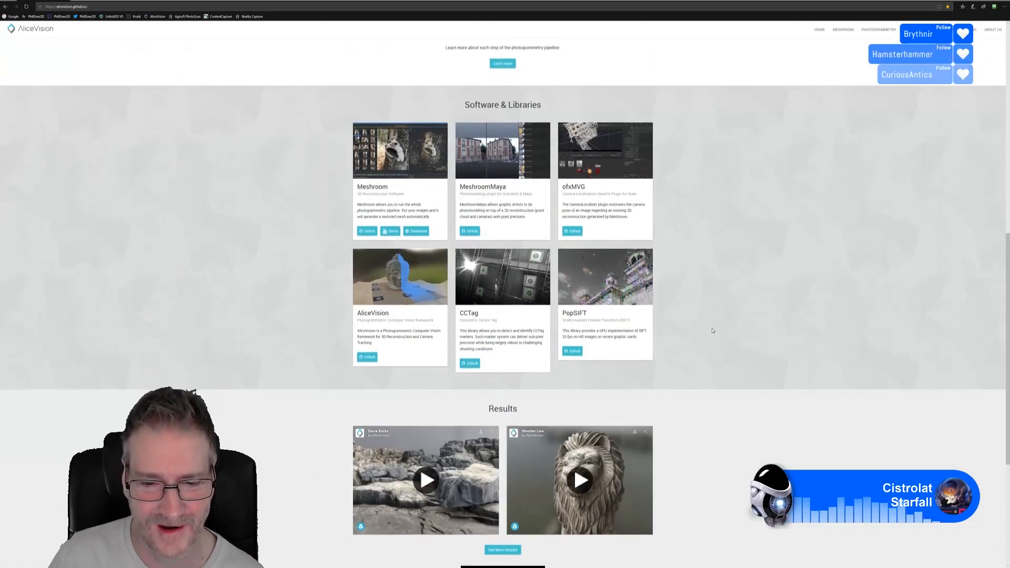
scroll(713, 330, "down", 2)
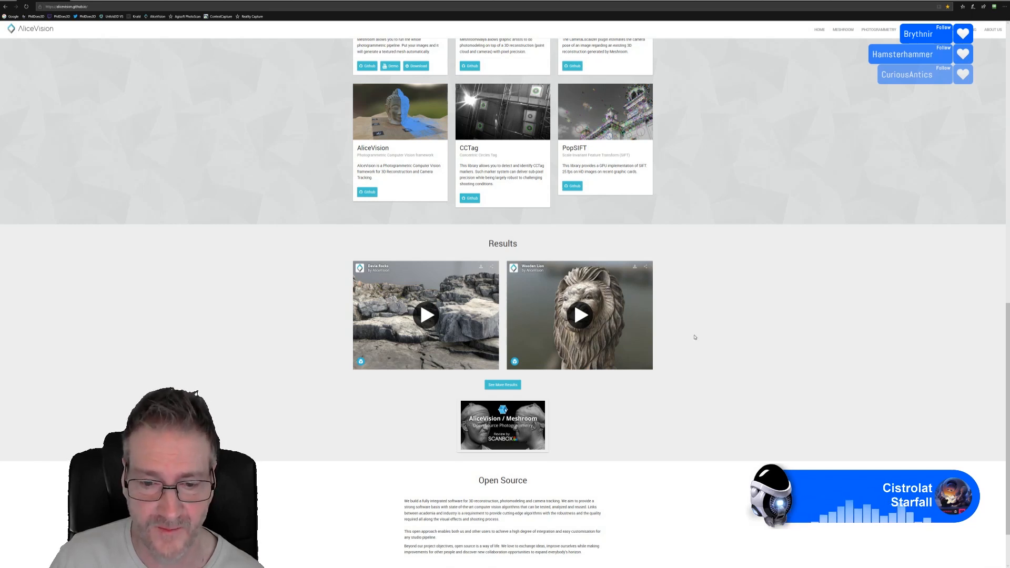
scroll(694, 337, "down", 2)
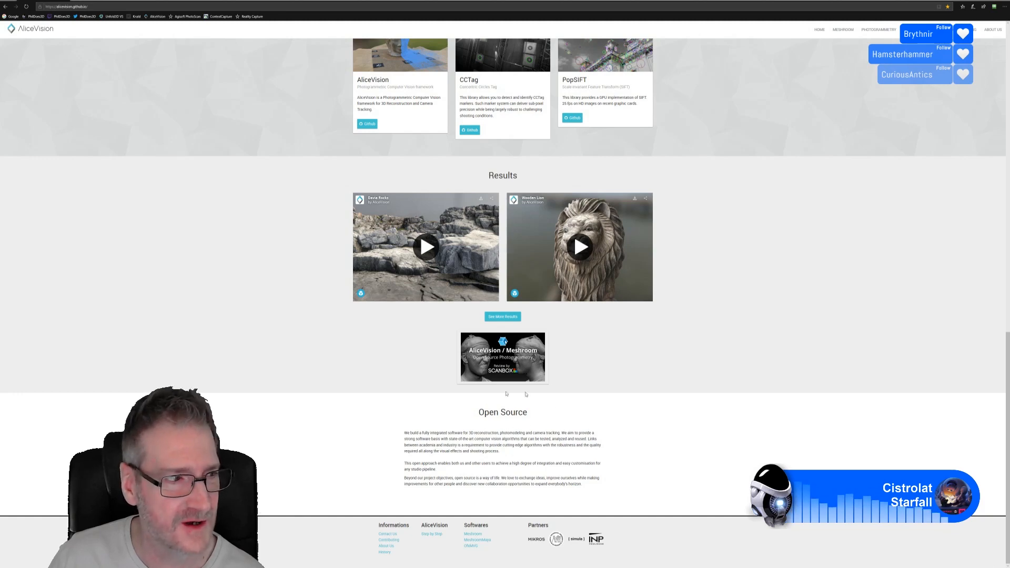
- Look back over the AliceVision page's results and software cards up to its opening banner
scroll(739, 275, "up", 3)
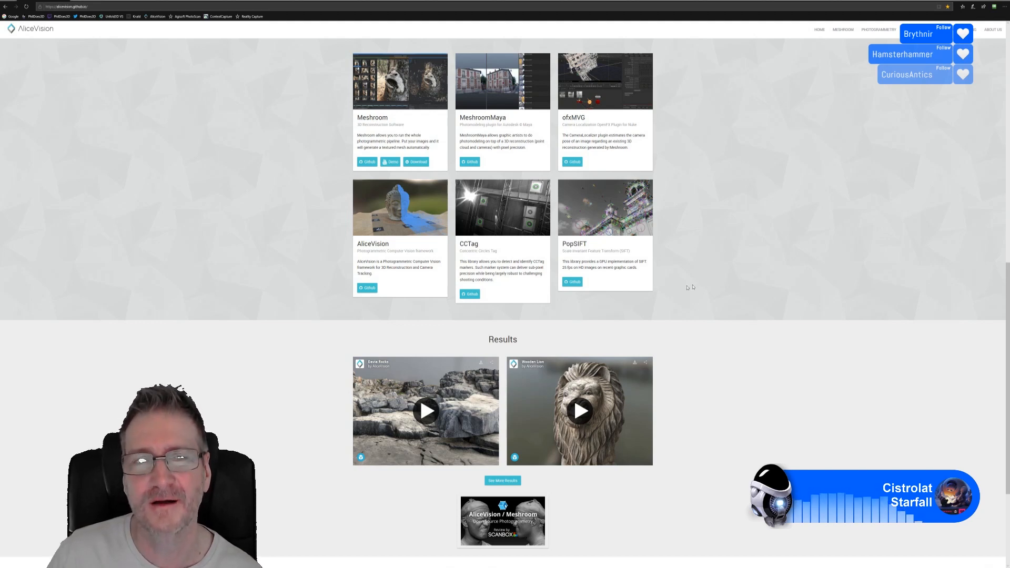
scroll(698, 257, "up", 8)
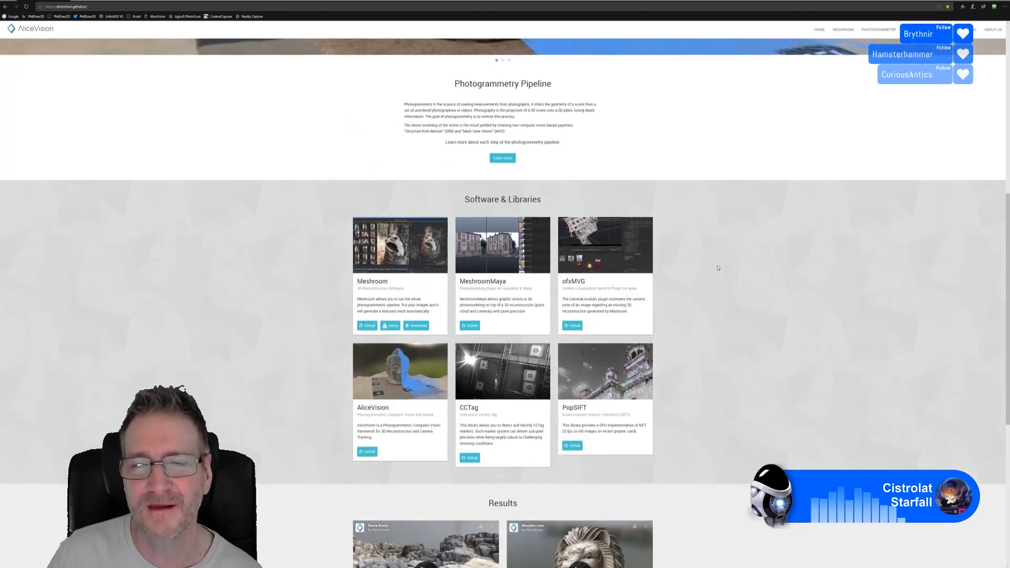
scroll(717, 268, "up", 3)
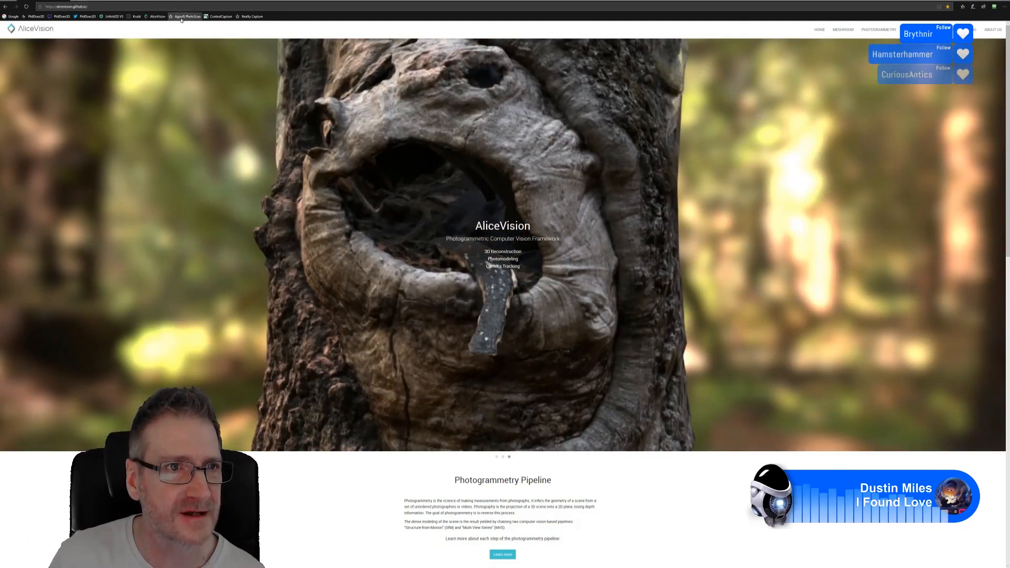
- Visit the bookmarked Agisoft PhotoScan website and the Bentley ContextCapture product page
key("ctrl+l")
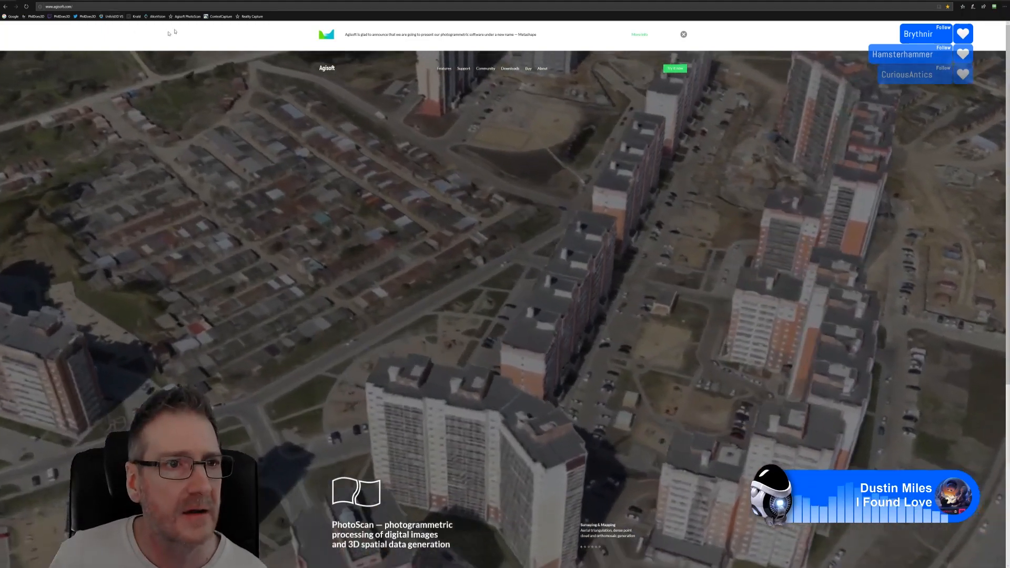
left_click(218, 16)
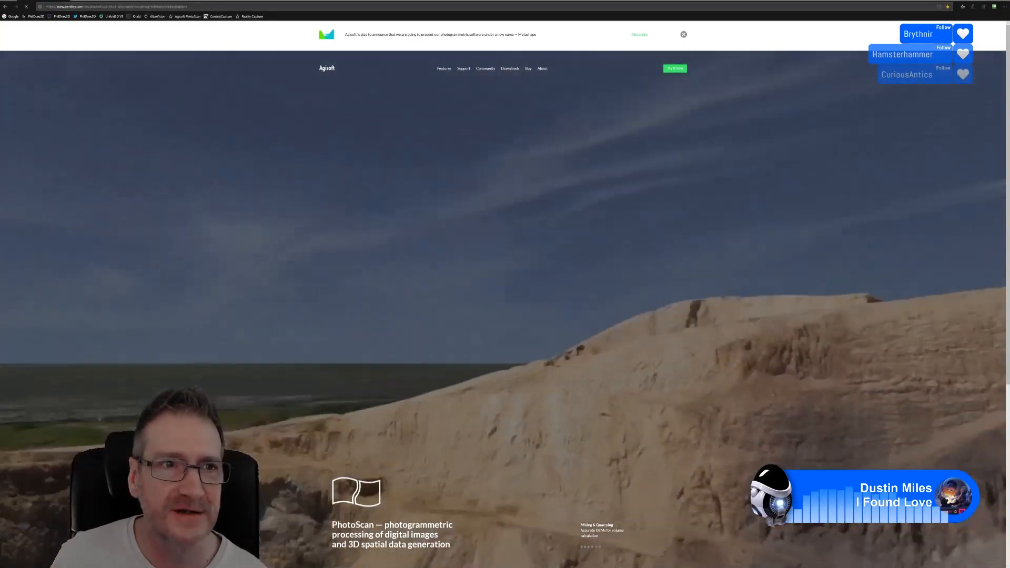
left_click(196, 8)
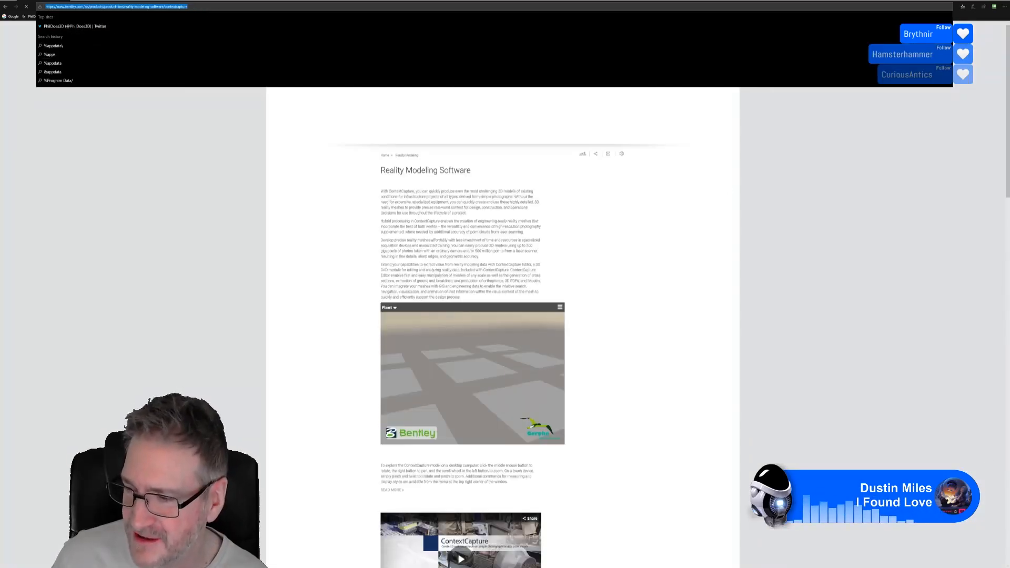
key("Return")
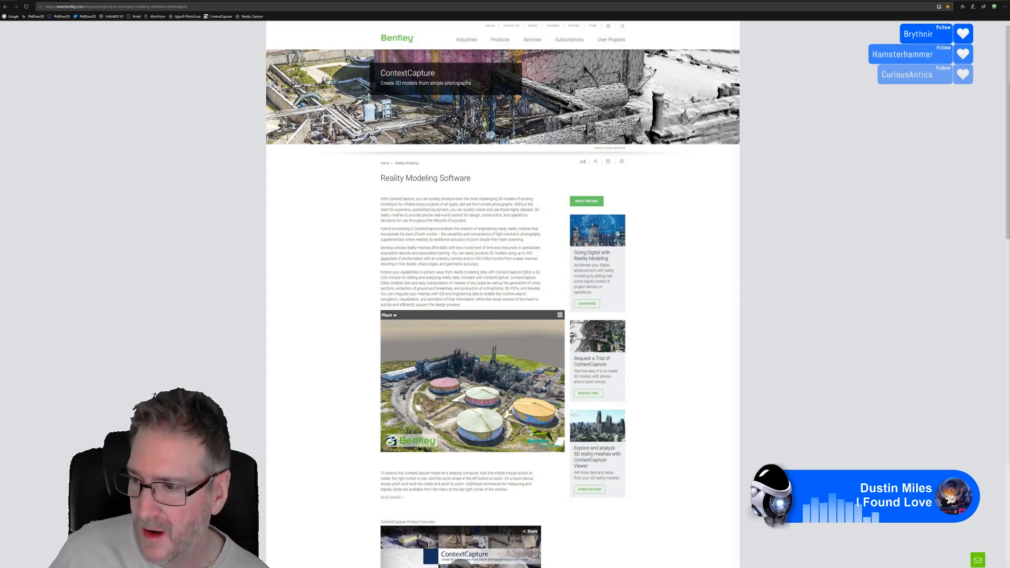
- Open the bookmarked RealityCapture product page and return to the Agisoft PhotoScan project
left_click(252, 17)
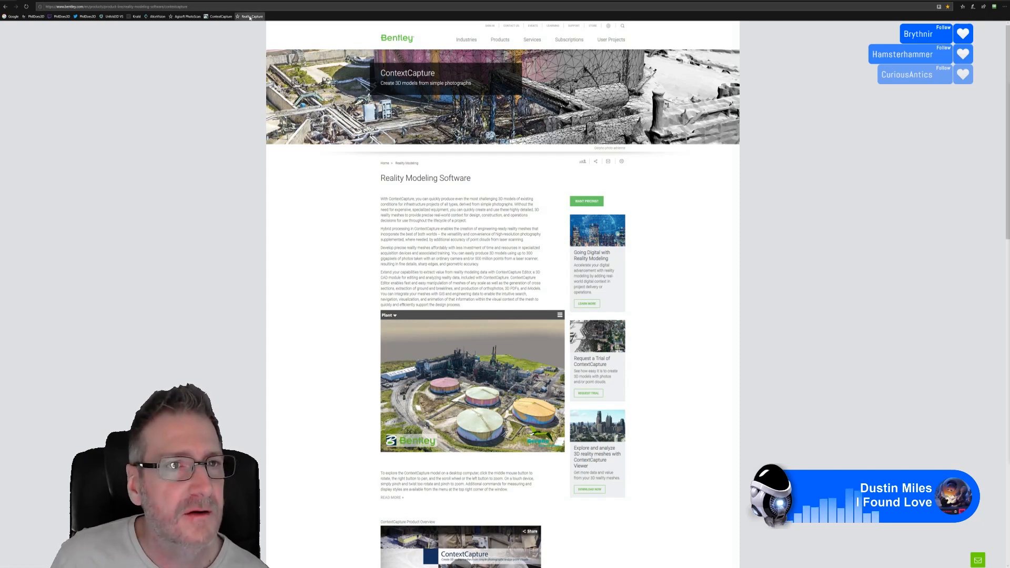
left_click(125, 7)
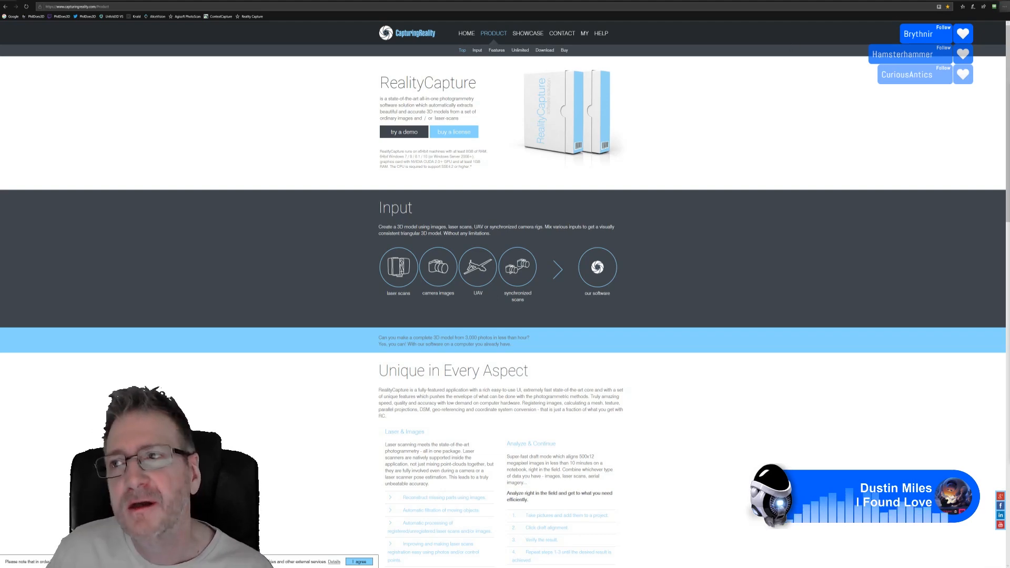
left_click(997, 1)
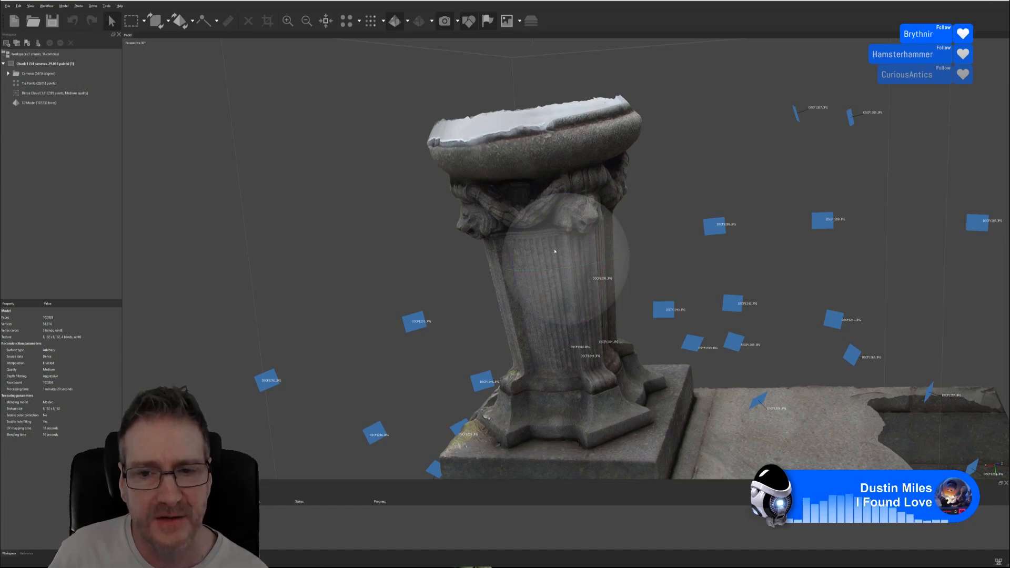
- Examine the textured PhotoScan column model from several sides and from above into the bowl
left_click_drag(554, 252, 600, 181)
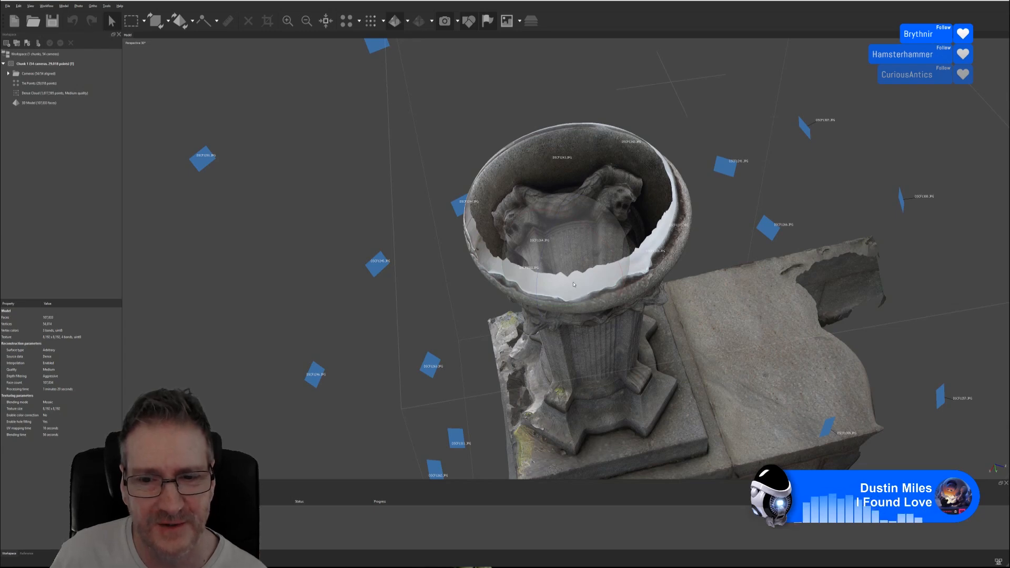
left_click_drag(573, 285, 604, 144)
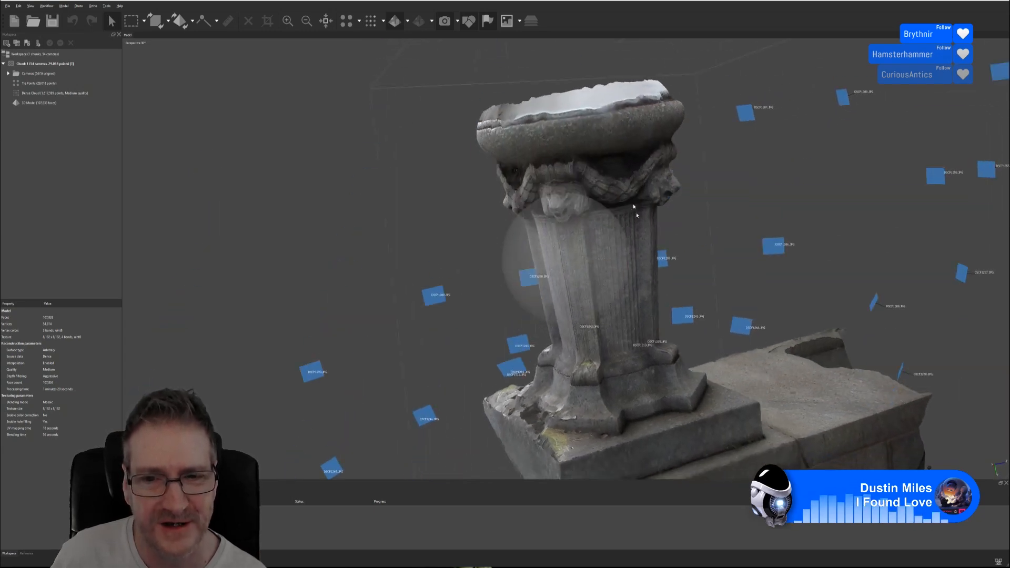
left_click_drag(641, 240, 586, 160)
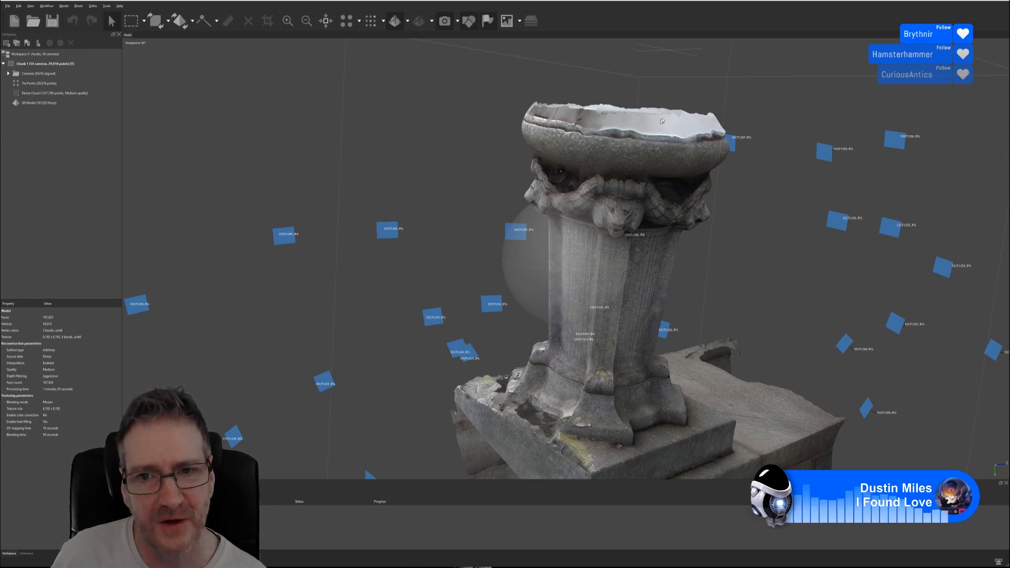
left_click_drag(590, 236, 575, 227)
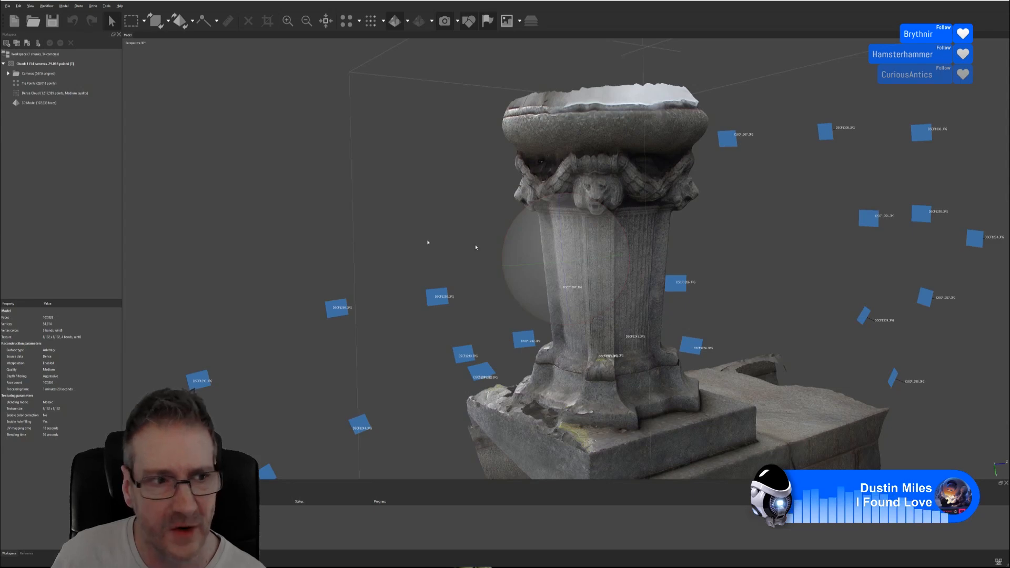
left_click_drag(475, 247, 538, 247)
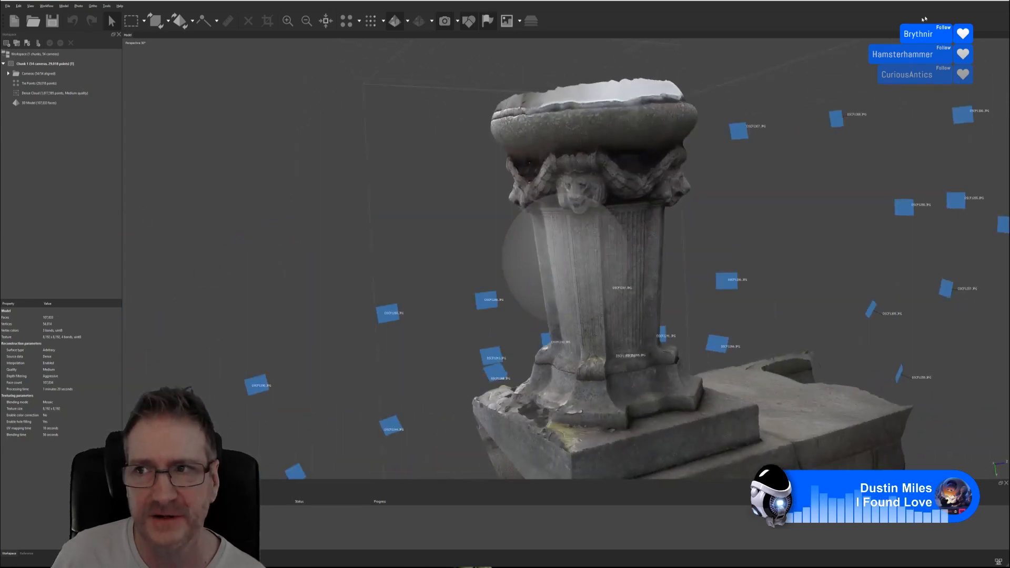
- Switch to ContextCapture and examine its reconstruction of the stone column from several sides and closer up
left_click(978, 1)
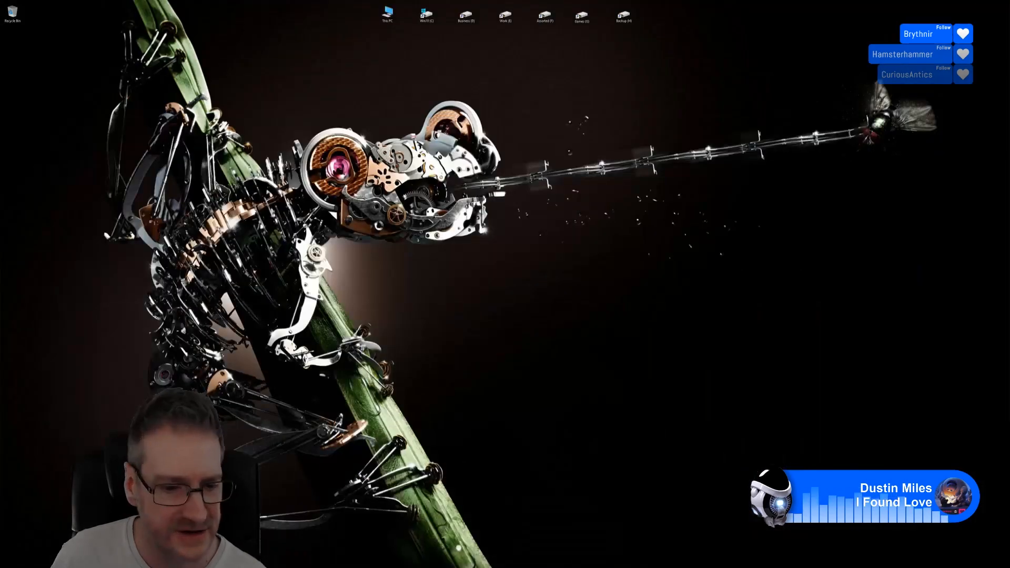
key("alt+Tab")
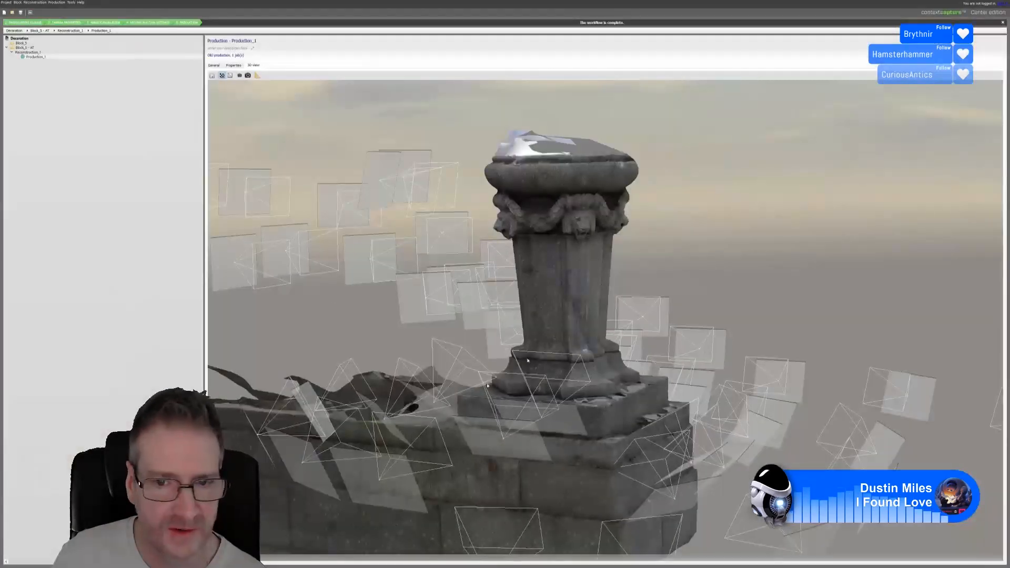
left_click_drag(566, 297, 377, 299)
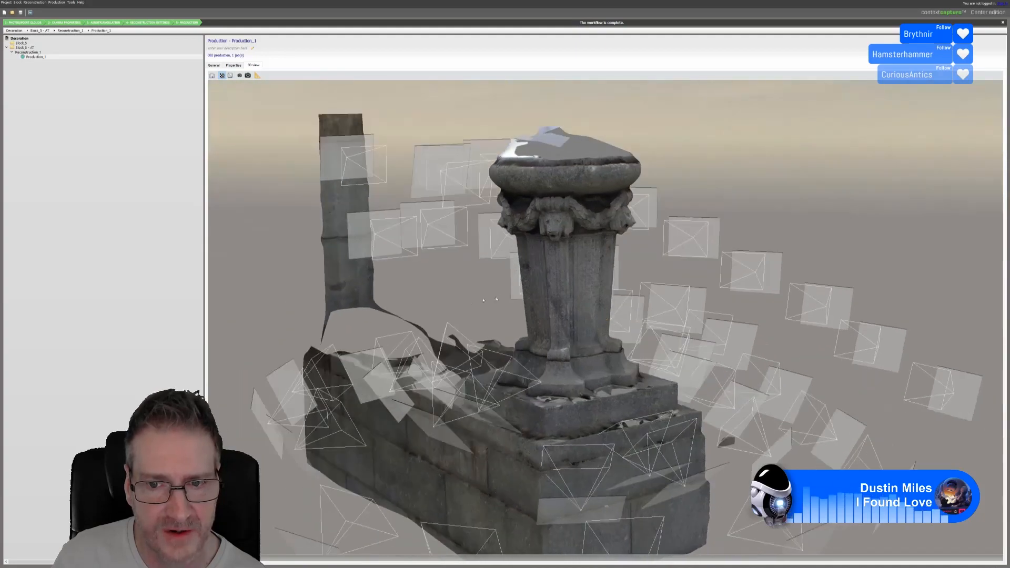
left_click_drag(592, 279, 630, 262)
scroll(630, 261, "up", 2)
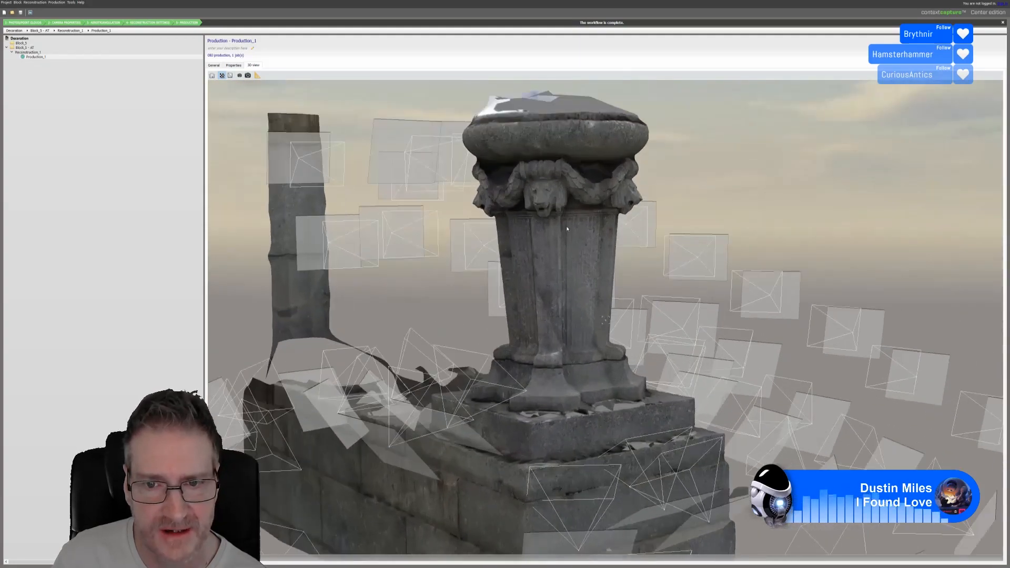
left_click_drag(545, 273, 497, 296)
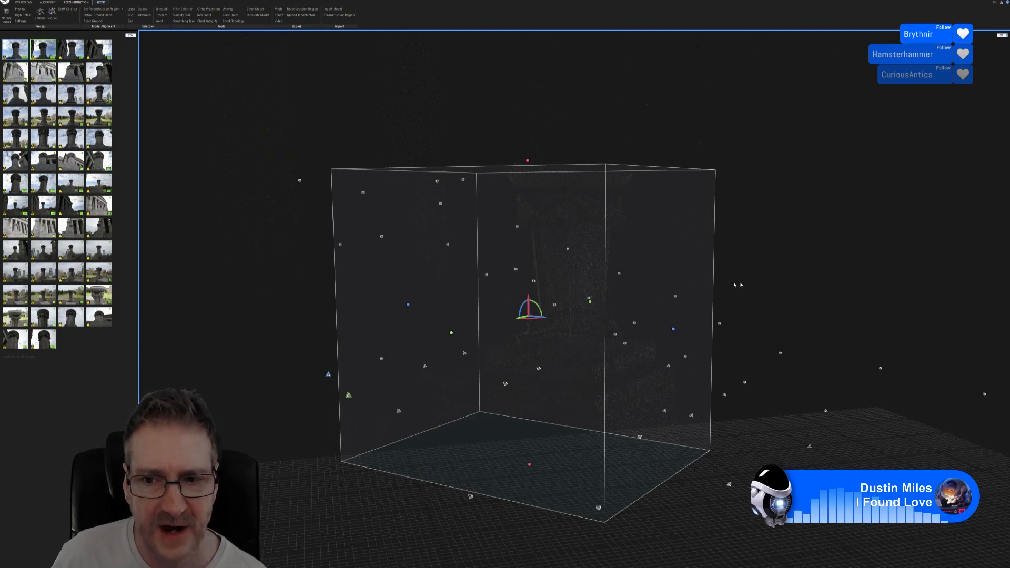
- Switch to RealityCapture and examine the aligned cameras, the reconstruction region, and the workflow and alignment commands
scroll(733, 285, "up", 5)
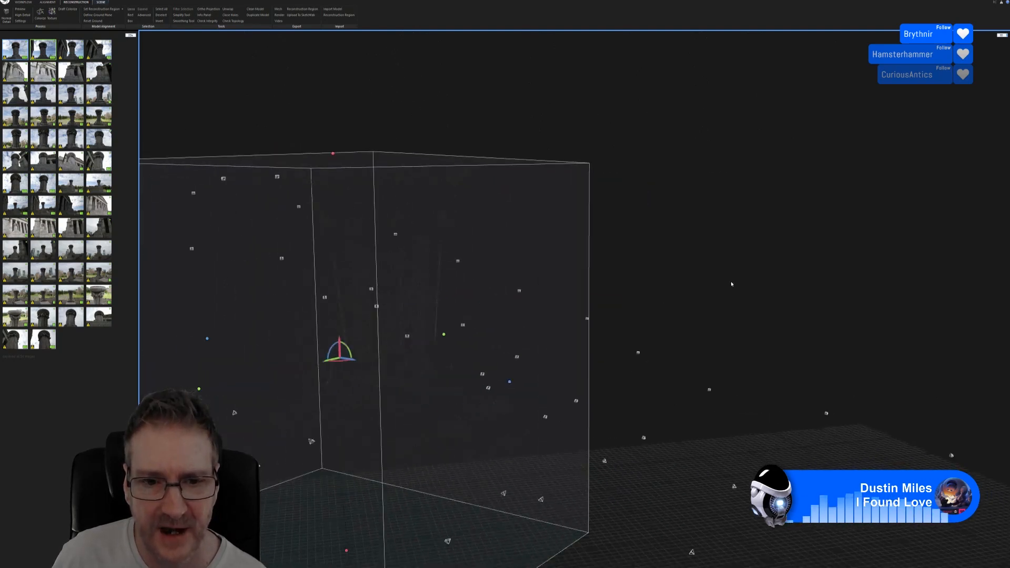
left_click_drag(731, 283, 673, 279)
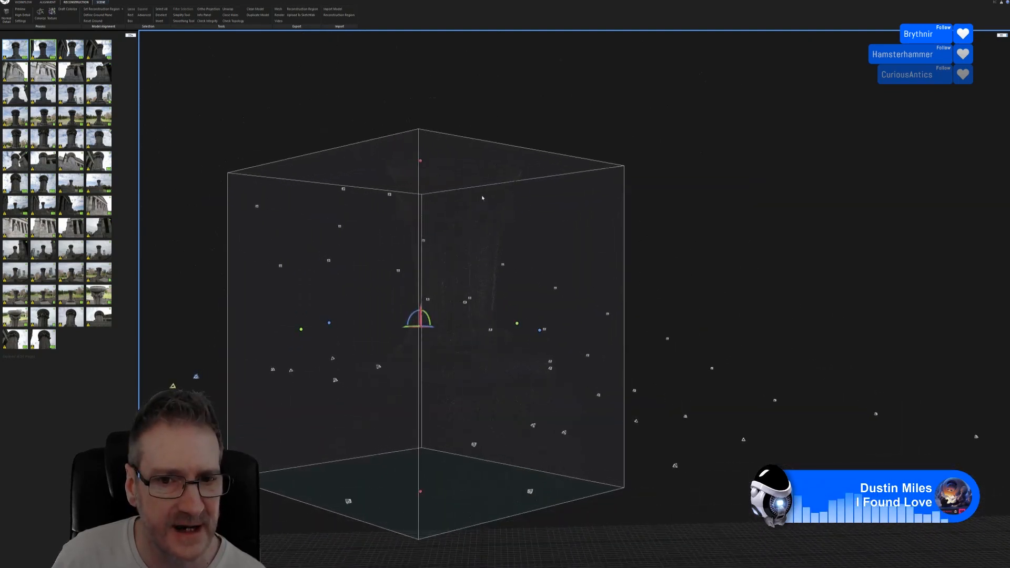
mouse_move(704, 236)
left_mouse_down()
mouse_move(604, 236)
mouse_move(723, 239)
left_mouse_up()
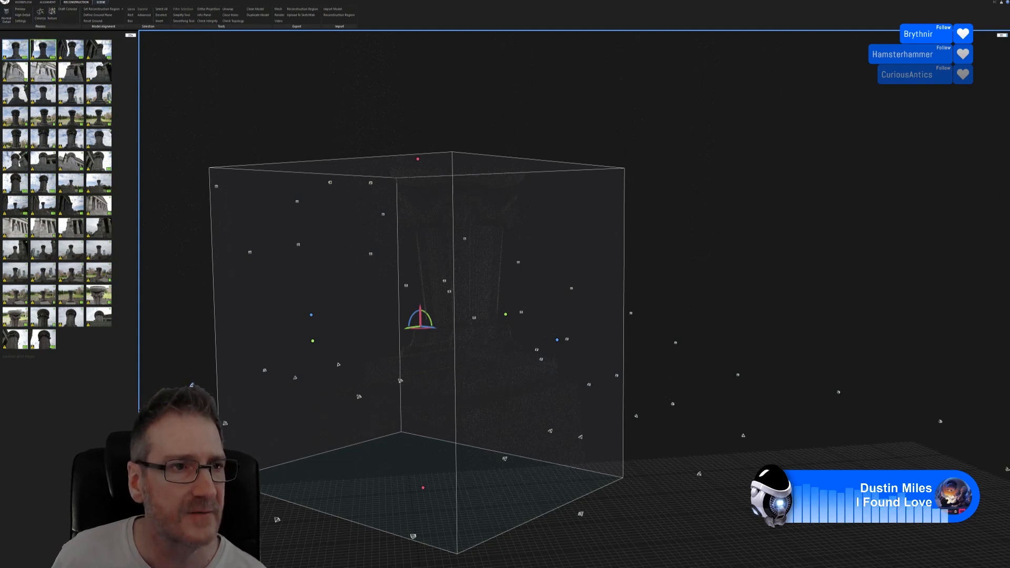
left_click(19, 2)
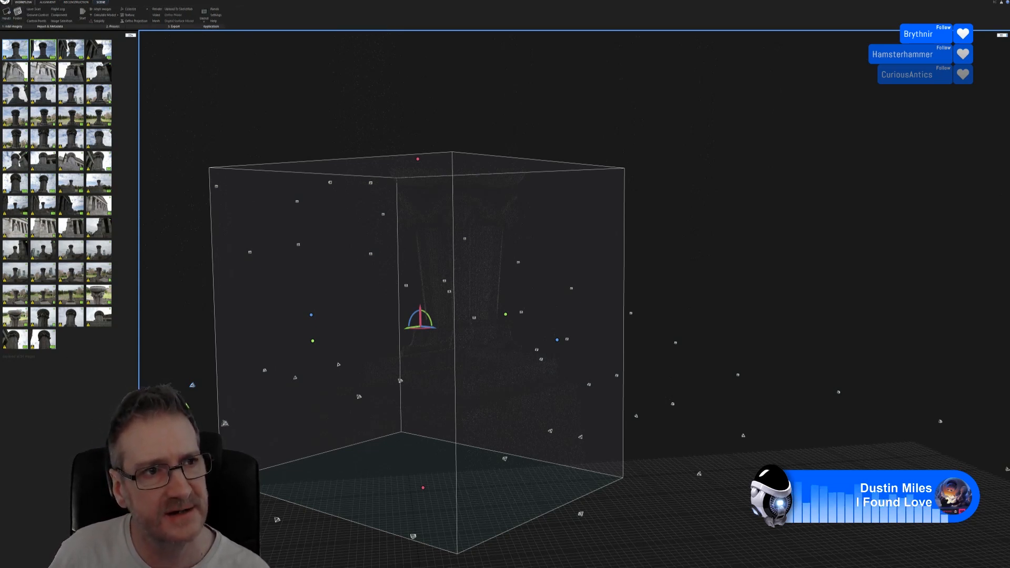
left_click(47, 3)
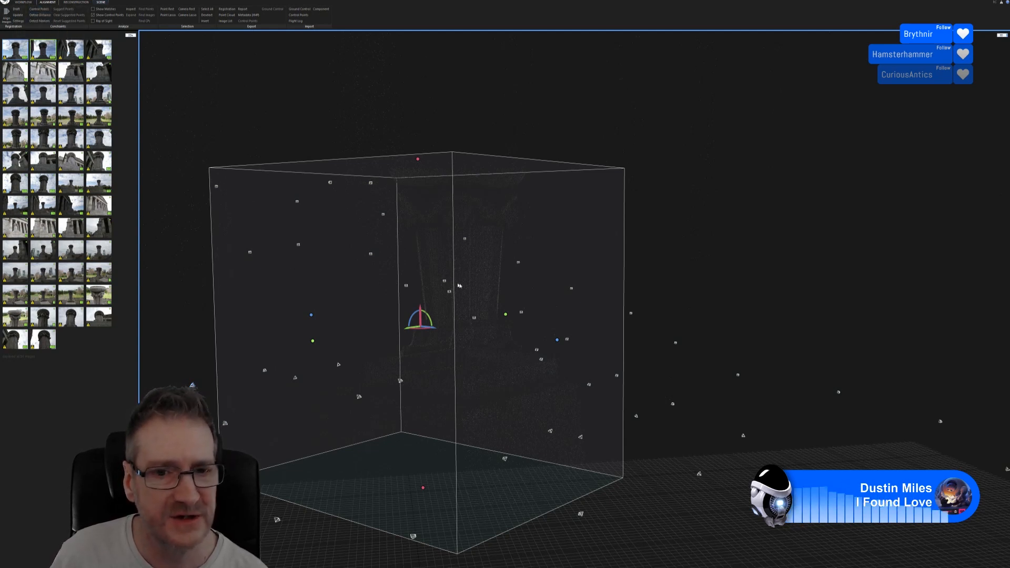
- Calculate the column's mesh within the reconstruction region at normal detail
left_click_drag(482, 266, 517, 275)
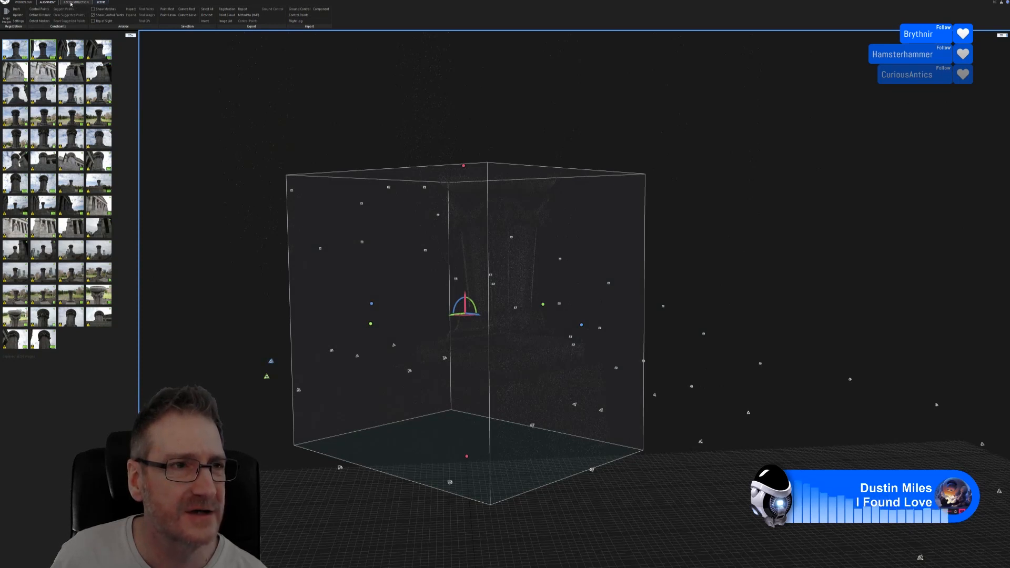
left_click(73, 2)
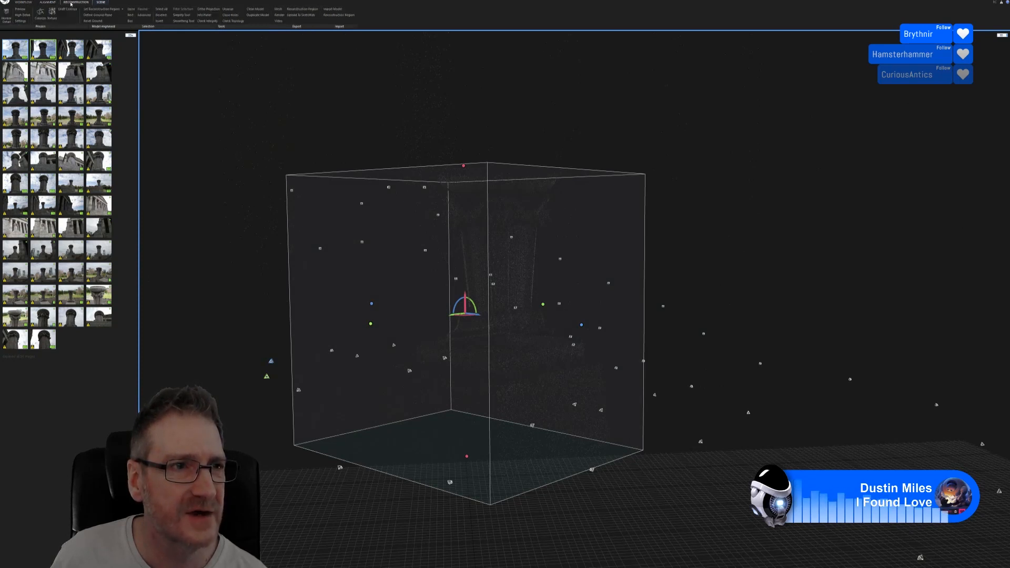
left_click(5, 18)
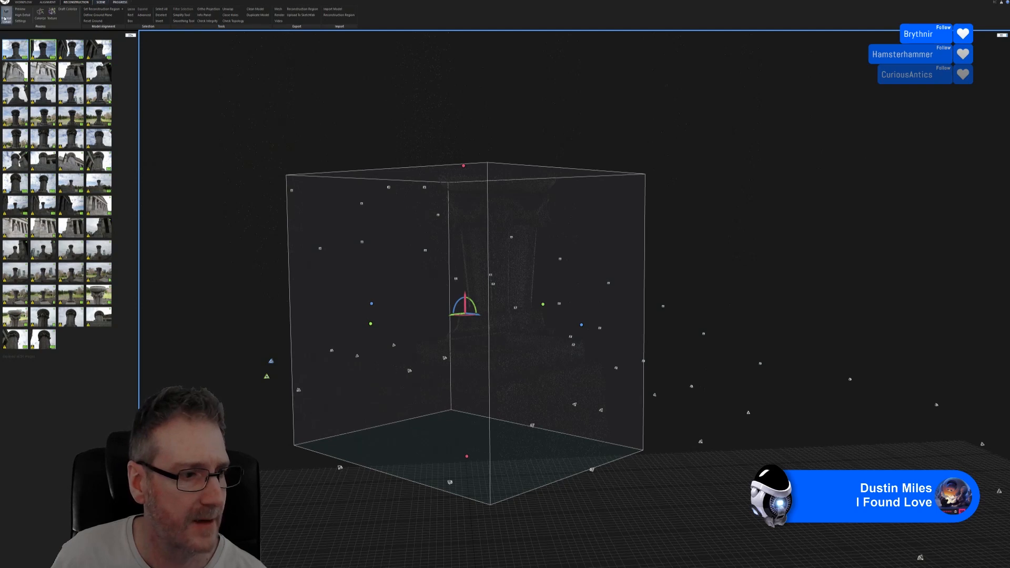
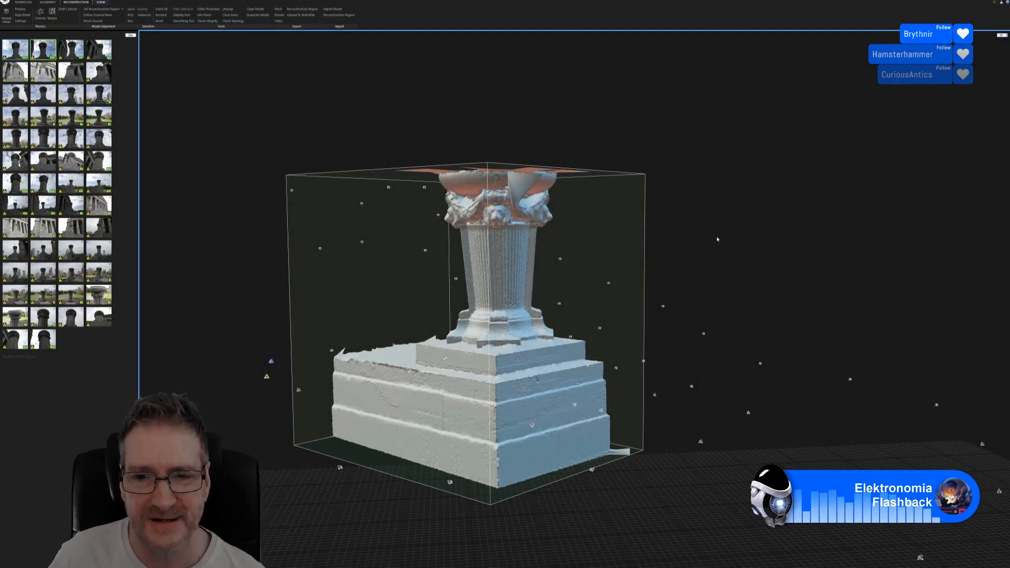
- Inspect the untextured RealityCapture mesh of the column and its stepped base from different sides
left_click_drag(715, 239, 651, 239)
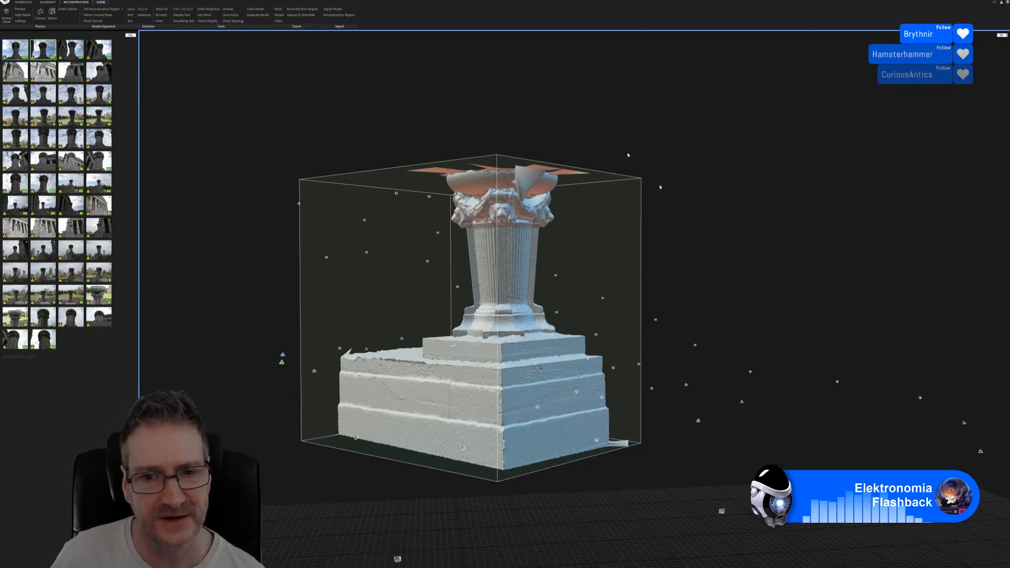
mouse_move(671, 249)
left_mouse_down()
mouse_move(738, 251)
mouse_move(675, 252)
left_mouse_up()
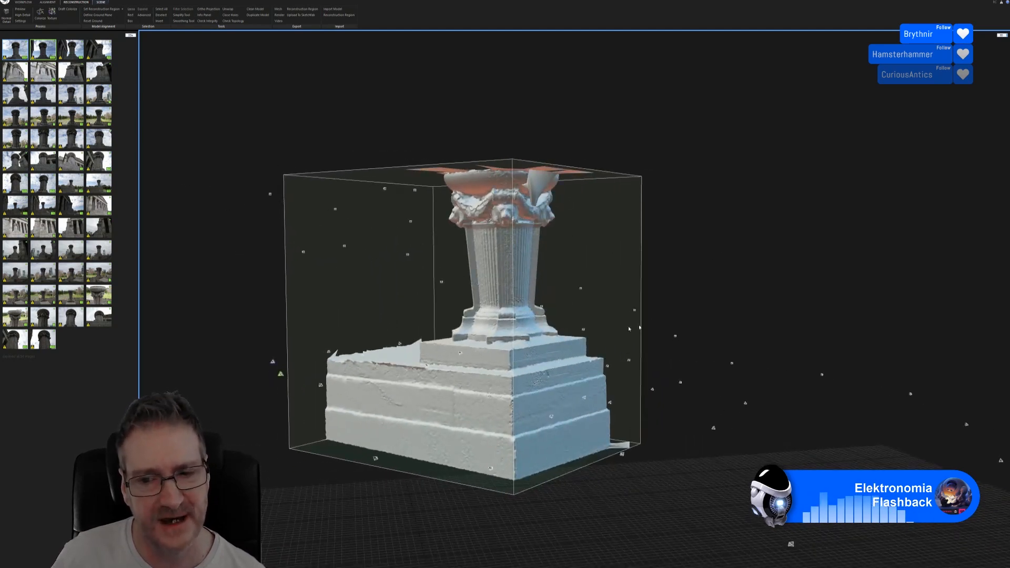
left_click_drag(629, 328, 468, 333)
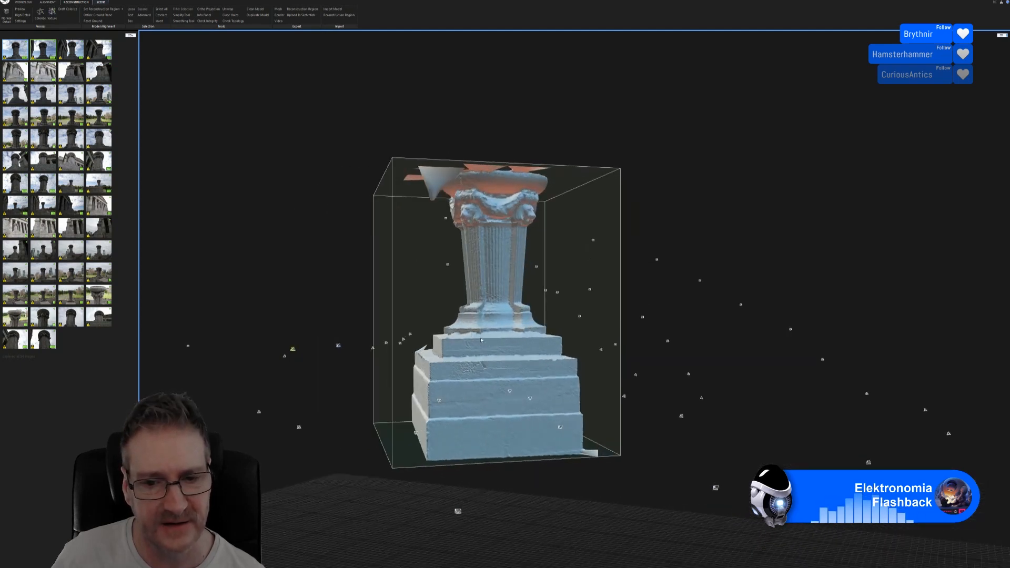
mouse_move(657, 279)
left_mouse_down()
mouse_move(750, 279)
mouse_move(684, 286)
left_mouse_up()
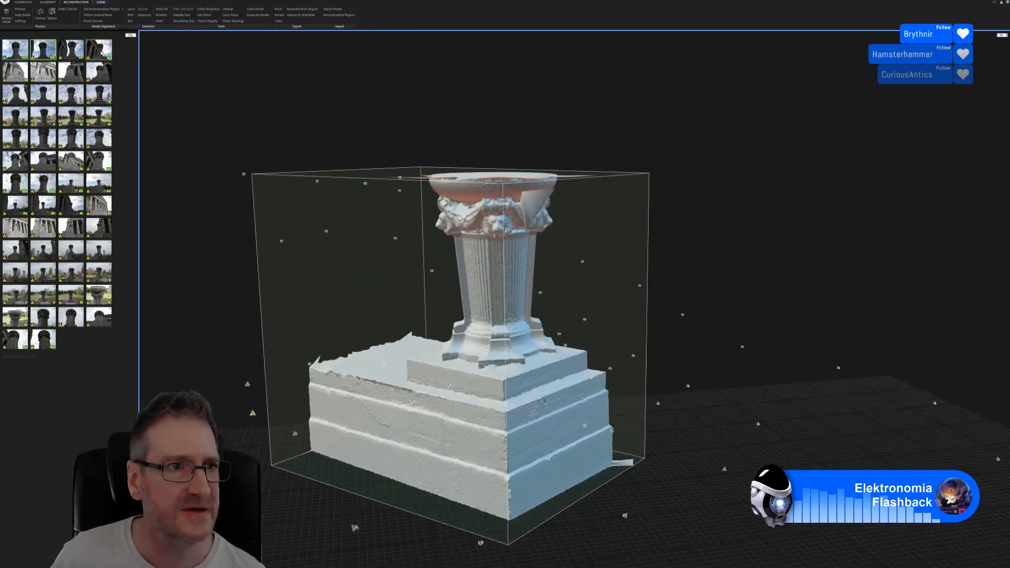
- Texture the reconstructed column model and inspect its opposite side
left_click(51, 16)
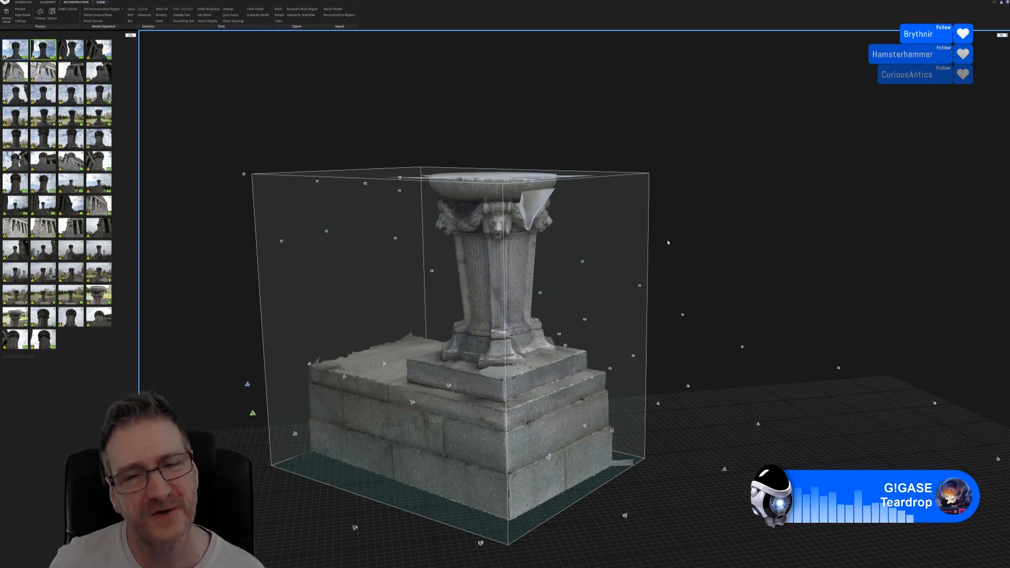
right_click_drag(675, 254, 658, 271)
left_click_drag(661, 270, 590, 263)
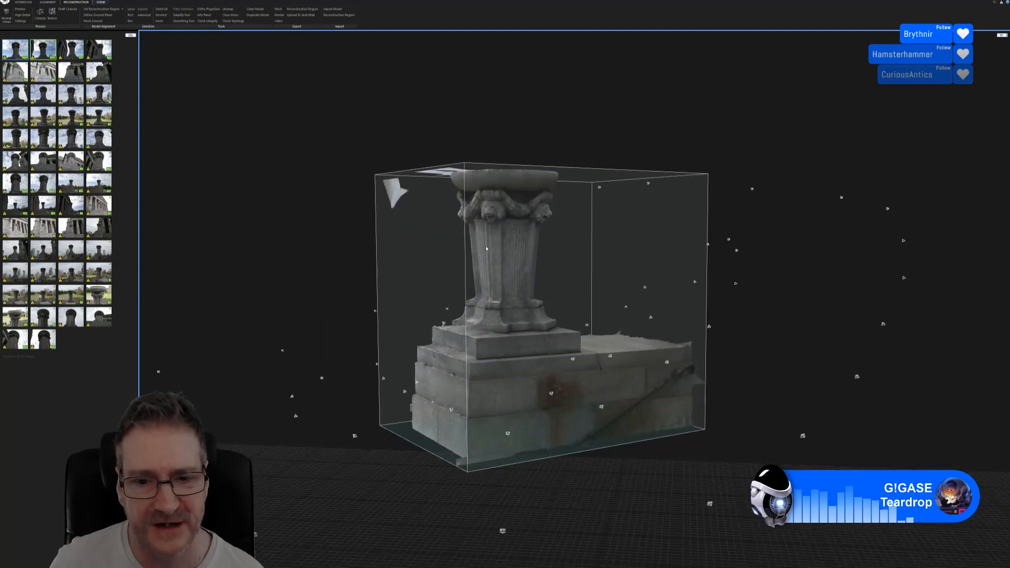
- Inspect the textured column, its lion-head carvings and its stepped base up close from several sides
scroll(494, 233, "up", 3)
left_click_drag(495, 235, 521, 127)
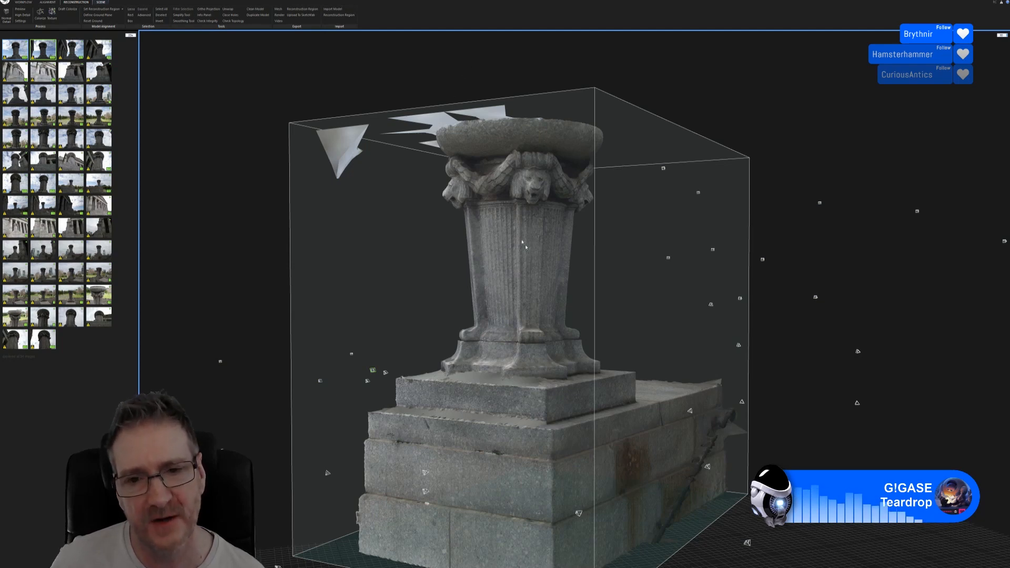
left_click_drag(581, 281, 710, 284)
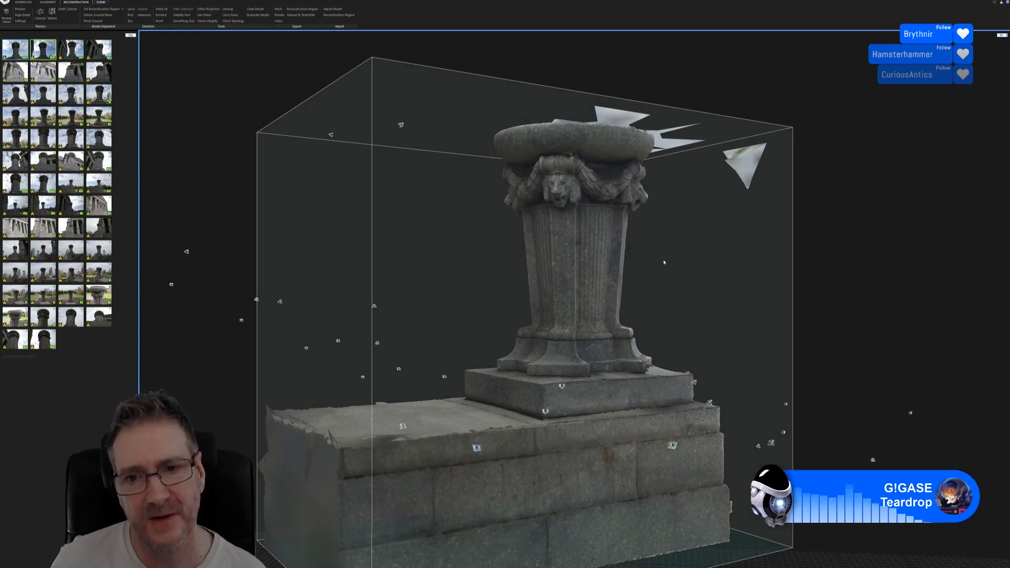
mouse_move(664, 262)
left_mouse_down()
mouse_move(477, 252)
mouse_move(667, 263)
left_mouse_up()
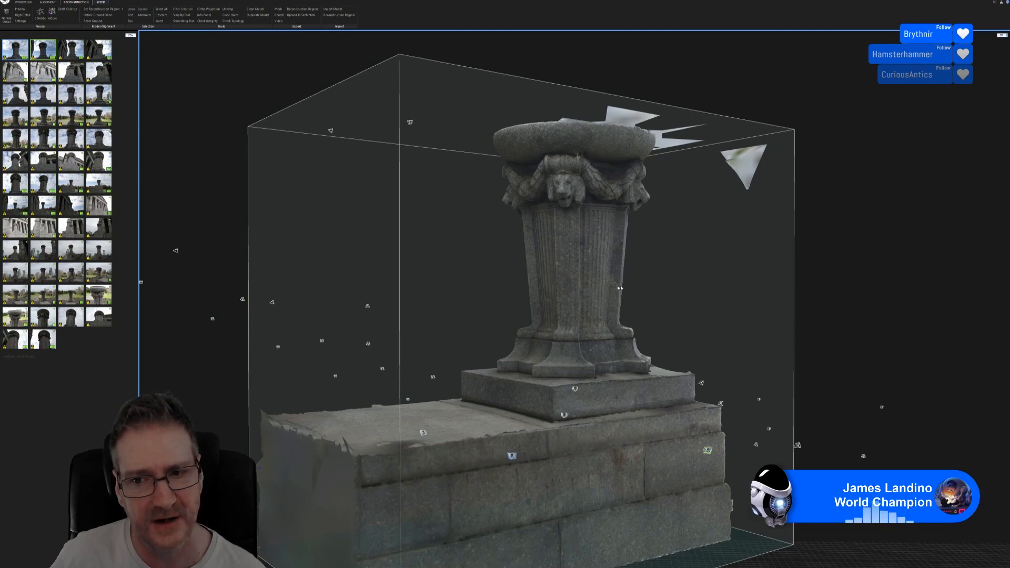
left_click_drag(857, 281, 724, 282)
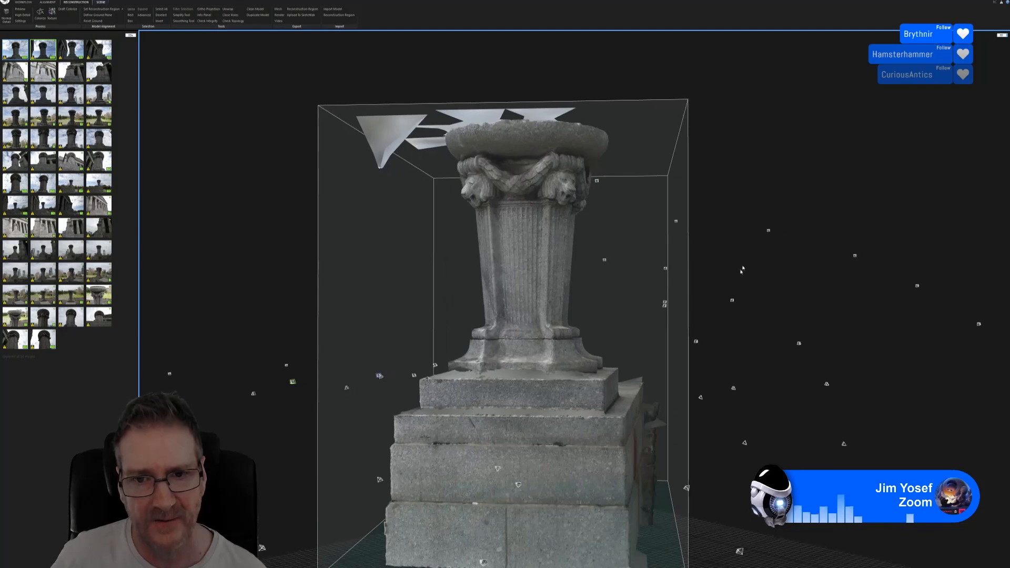
left_click_drag(717, 215, 769, 217)
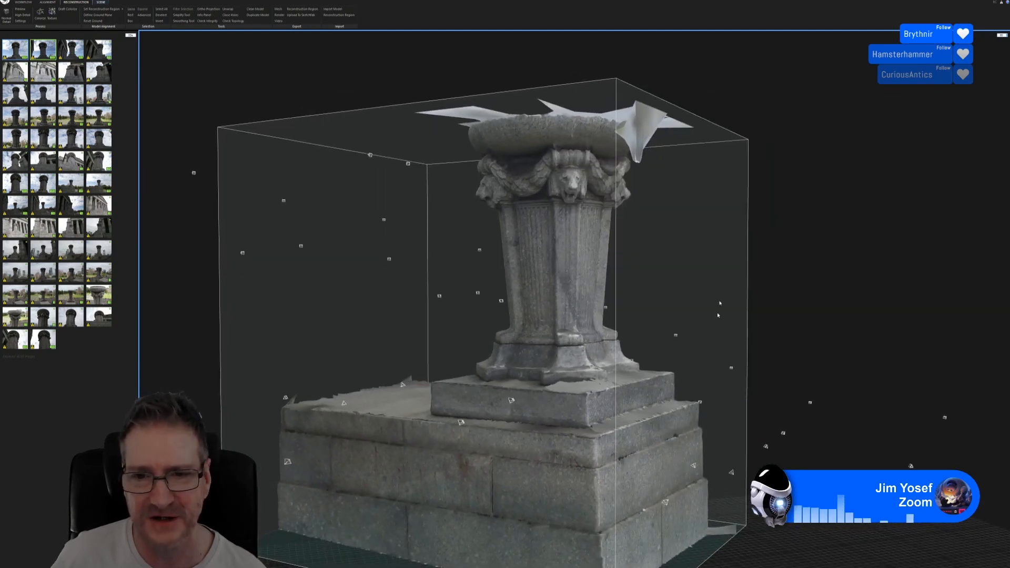
left_click_drag(729, 309, 756, 284)
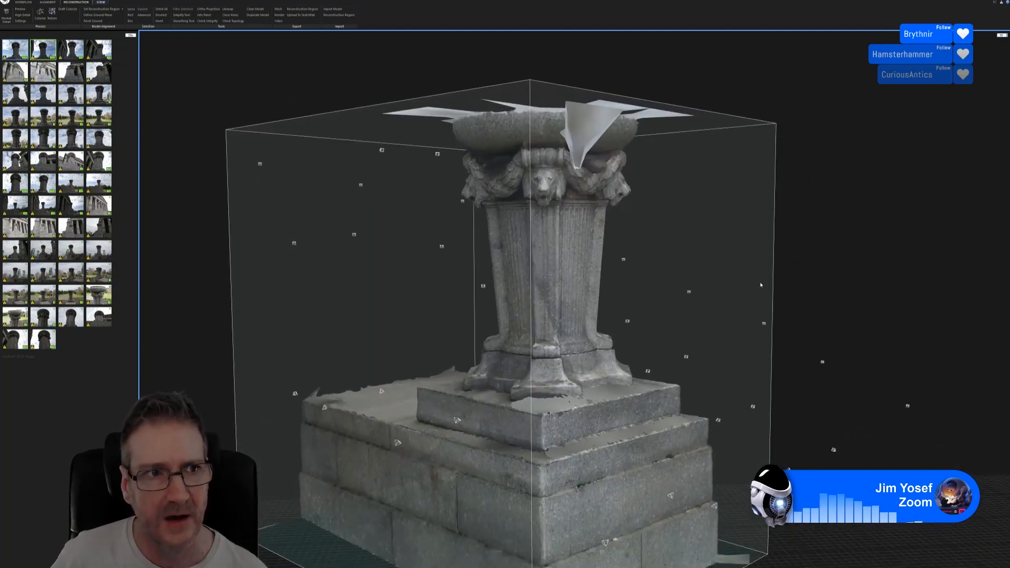
- Review the workflow and alignment commands, and examine the camera positions surrounding the textured column
left_click(23, 5)
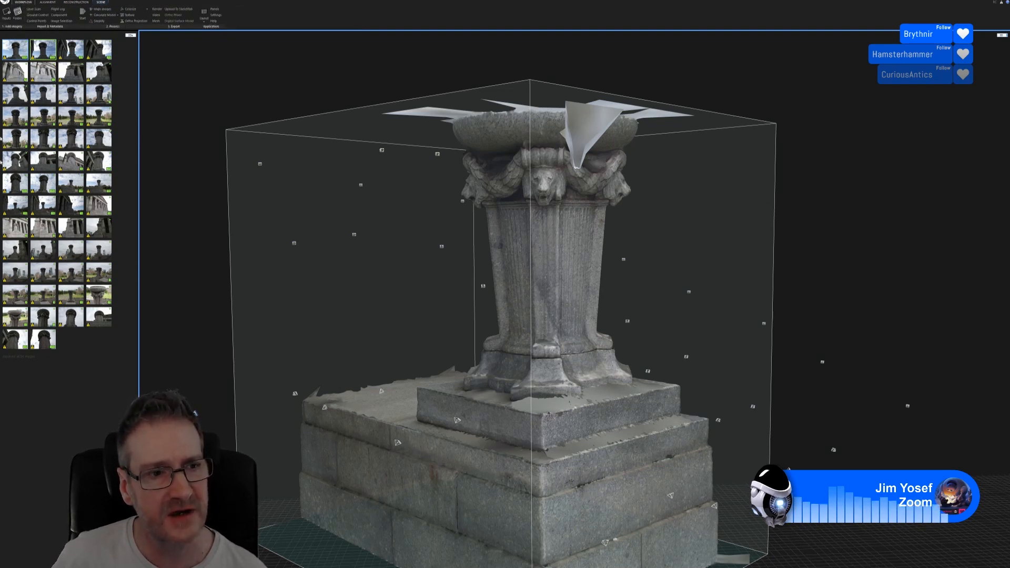
left_click(46, 2)
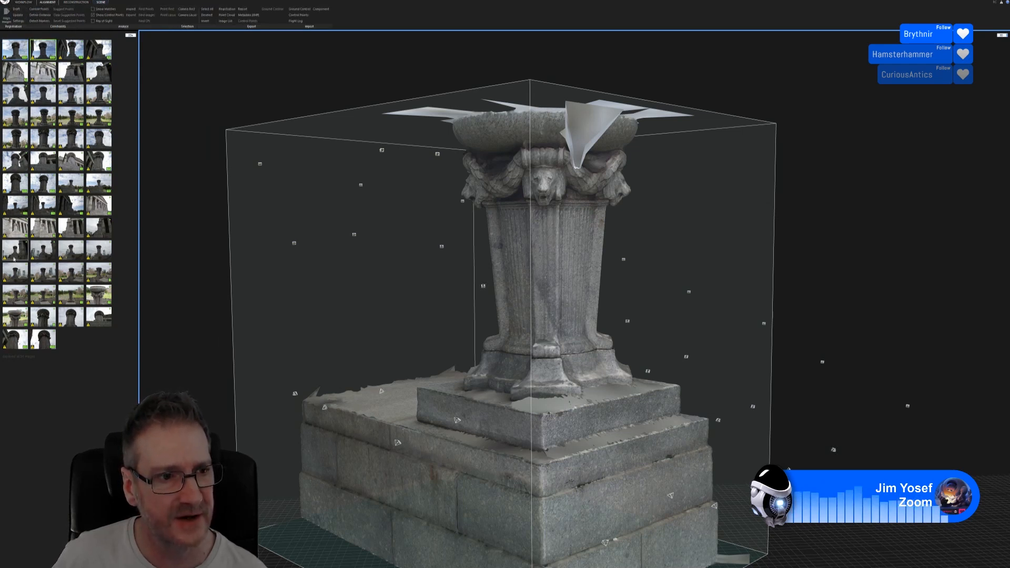
left_click_drag(854, 276, 787, 295)
scroll(787, 295, "down", 6)
scroll(788, 296, "up", 2)
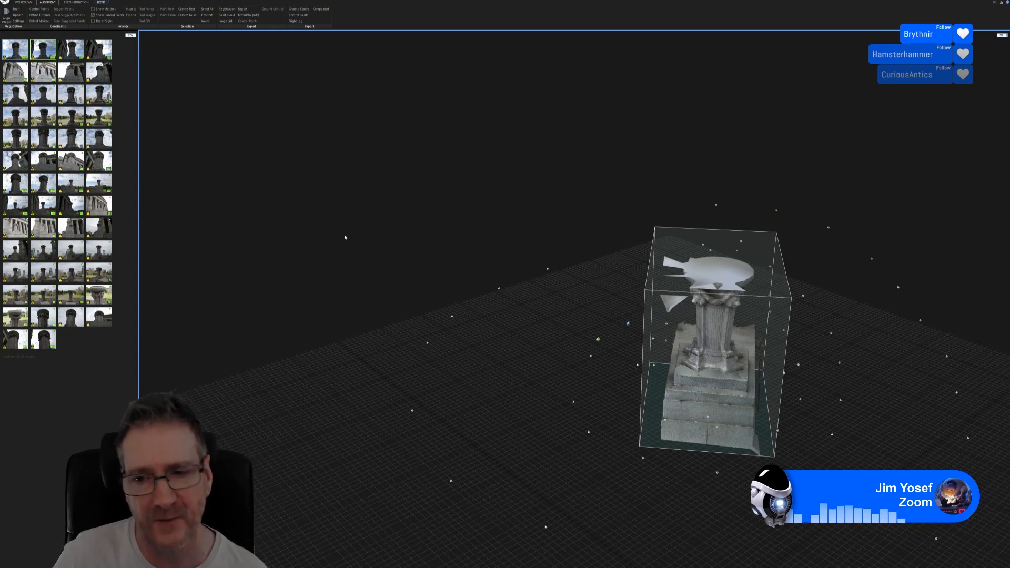
left_click_drag(556, 324, 618, 309)
scroll(748, 292, "up", 8)
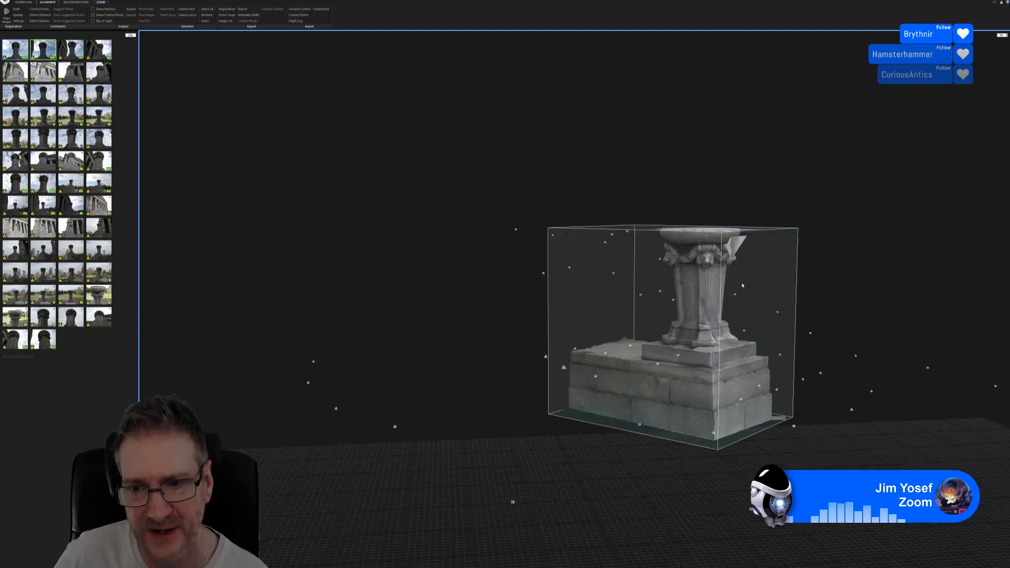
scroll(723, 291, "down", 9)
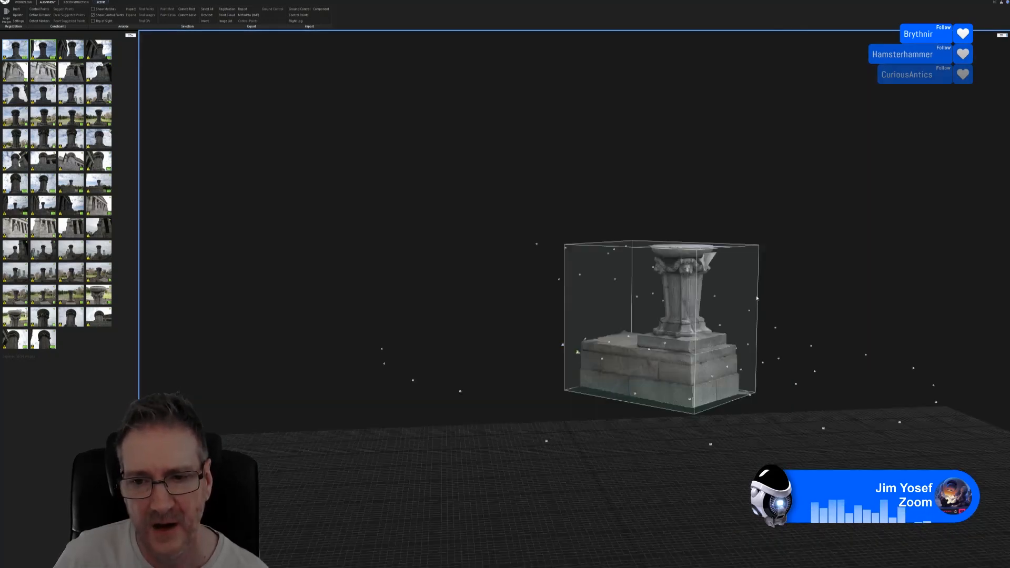
scroll(691, 295, "up", 5)
scroll(691, 295, "up", 2)
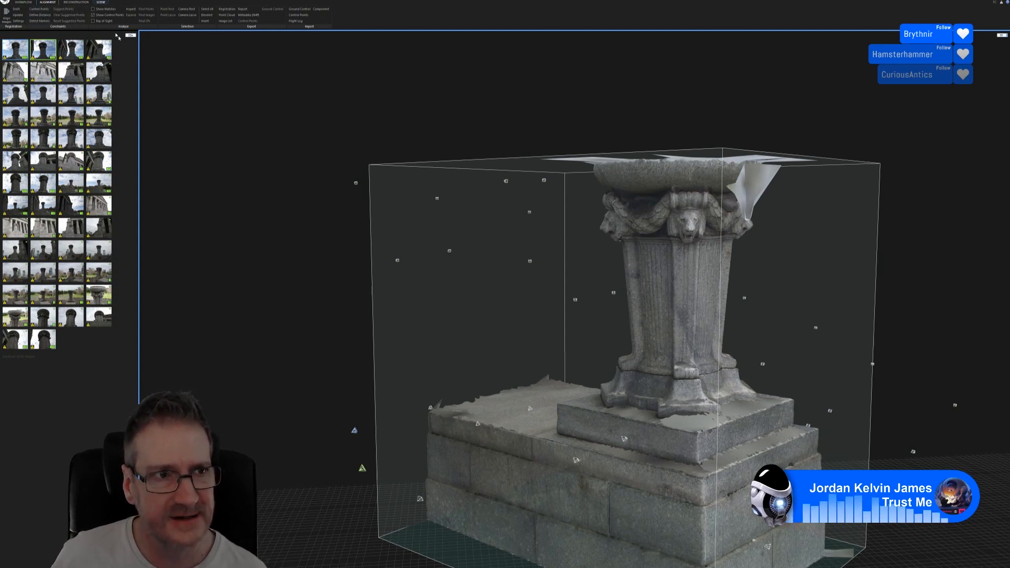
- Show the reconstruction commands and examine the textured column and masonry base from opposite sides
left_click(76, 3)
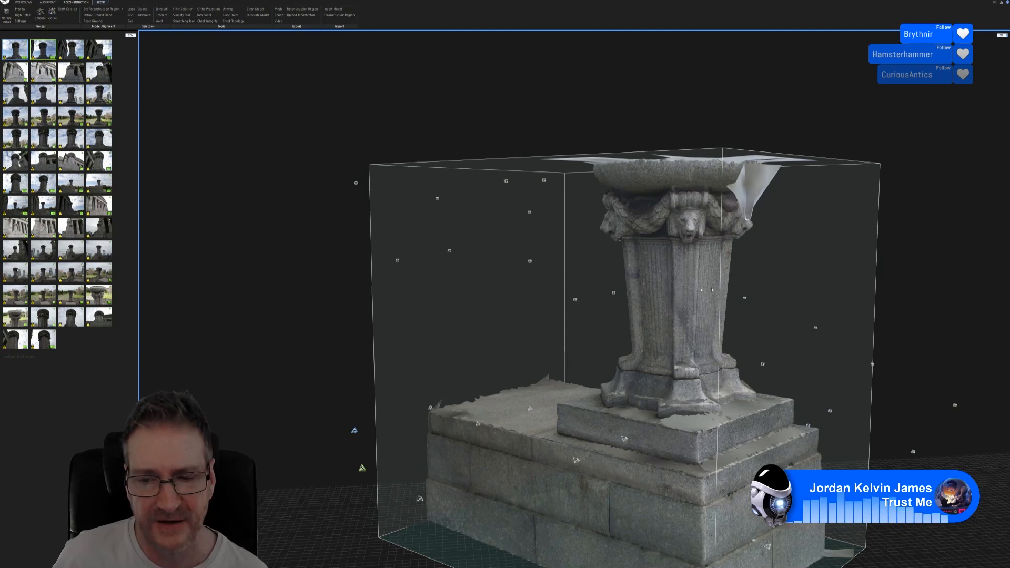
left_click_drag(911, 272, 863, 275)
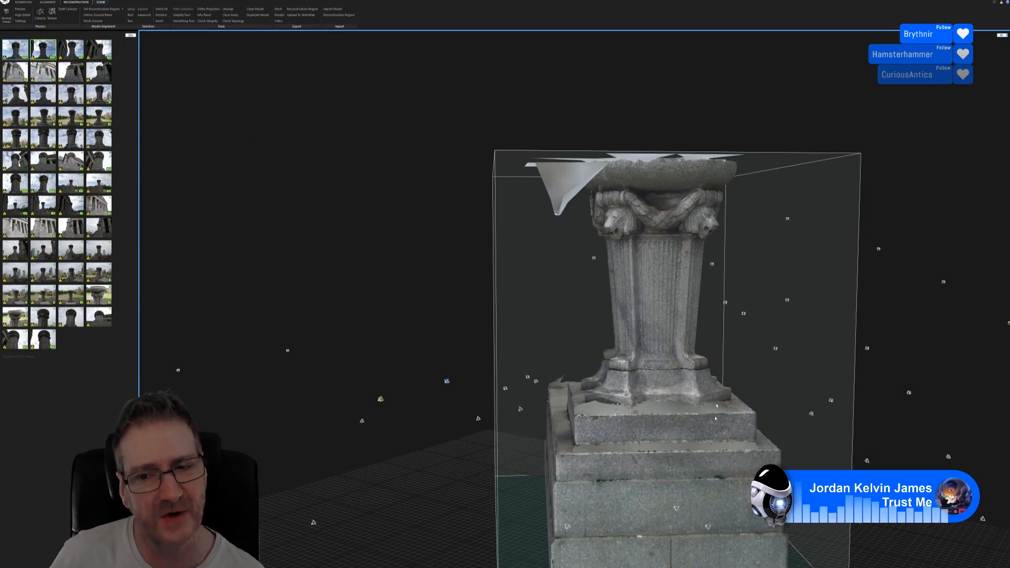
scroll(436, 203, "down", 4)
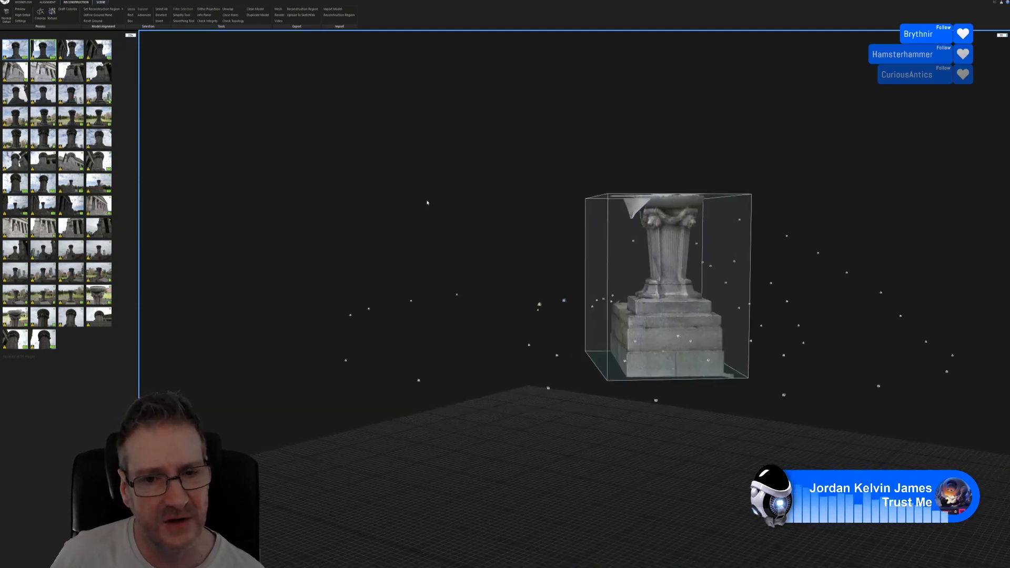
left_click_drag(750, 278, 691, 265)
scroll(639, 259, "up", 3)
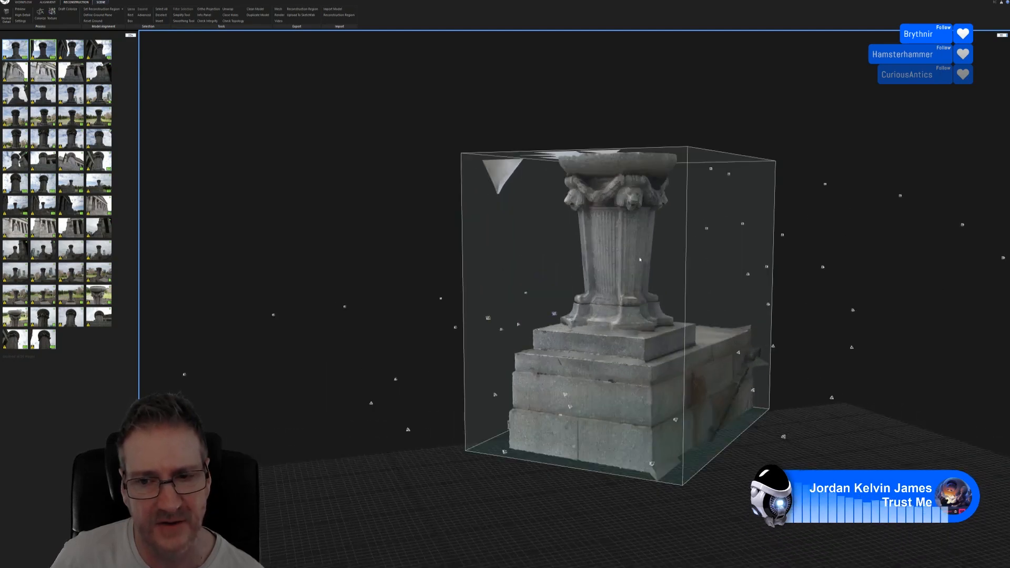
scroll(639, 259, "up", 2)
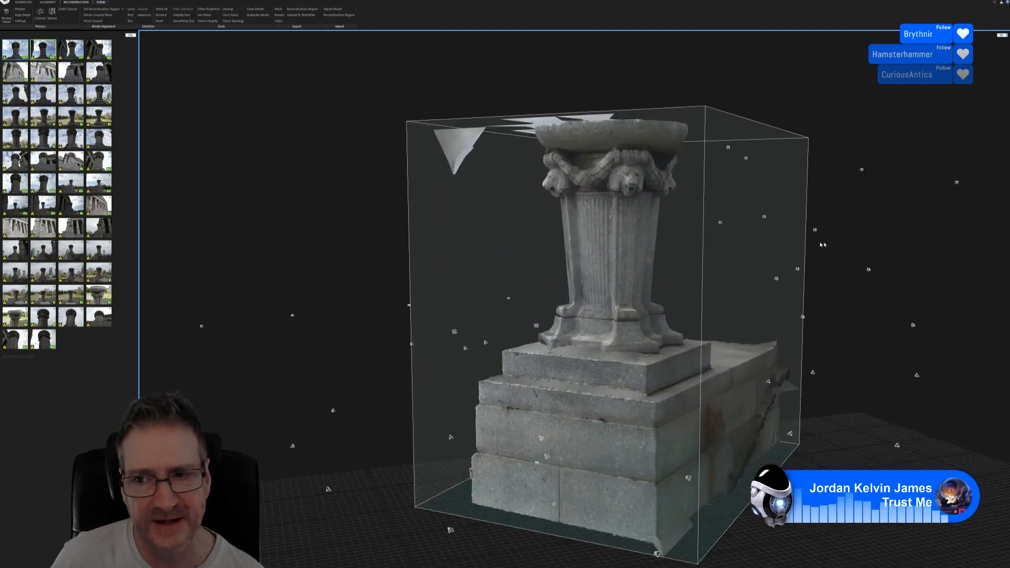
left_click_drag(822, 245, 772, 232)
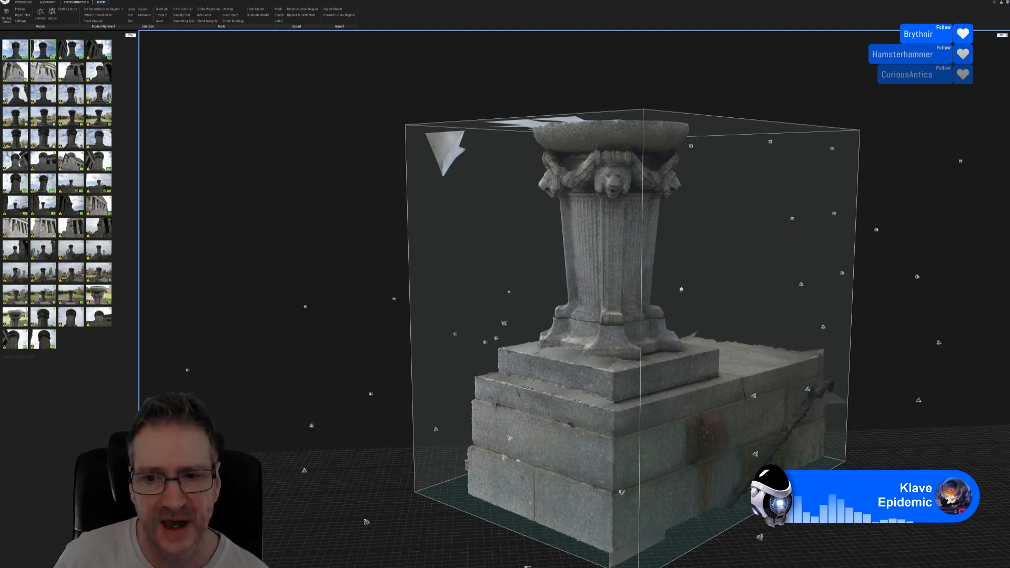
left_click_drag(893, 287, 850, 279)
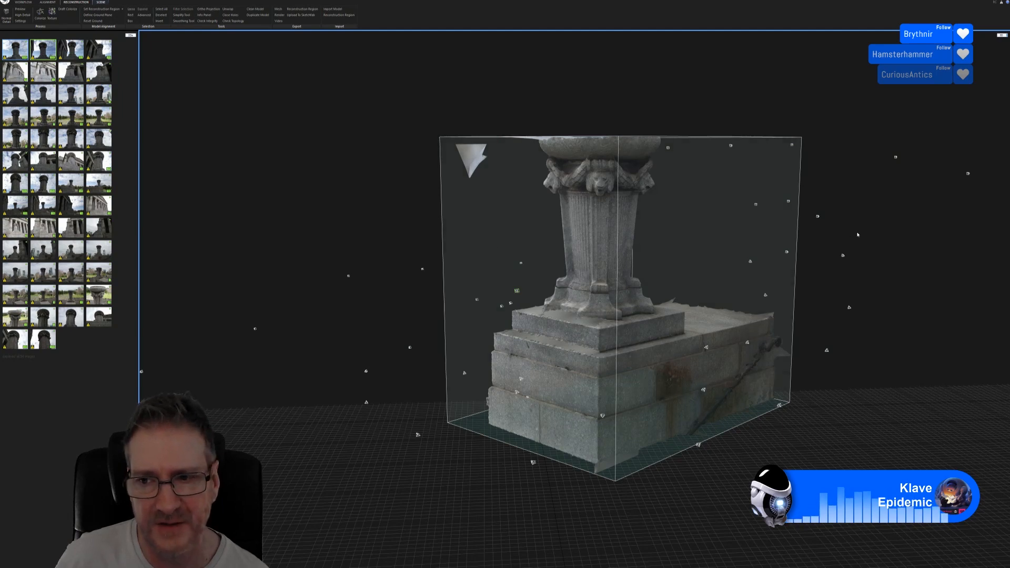
left_click_drag(856, 234, 928, 233)
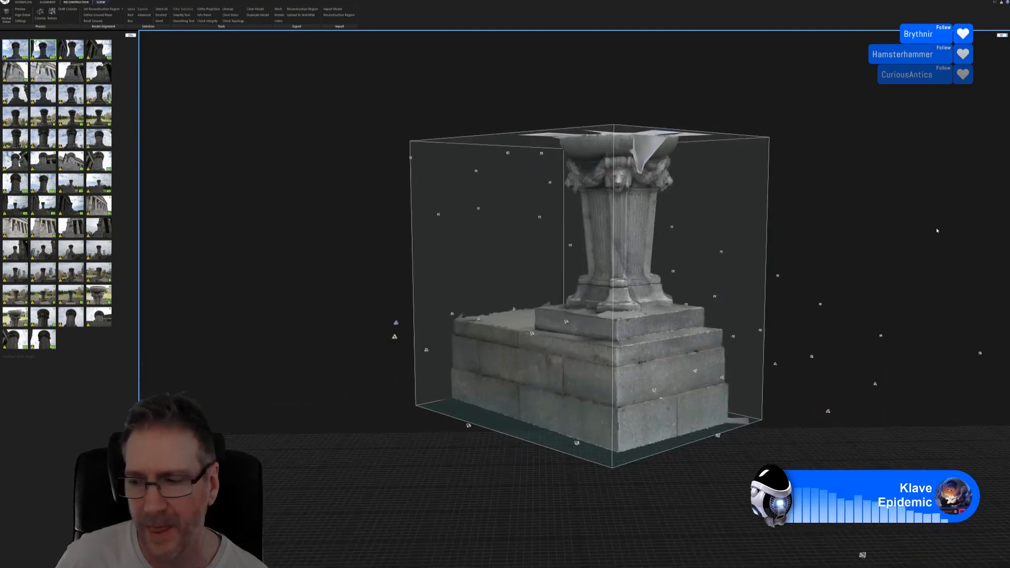
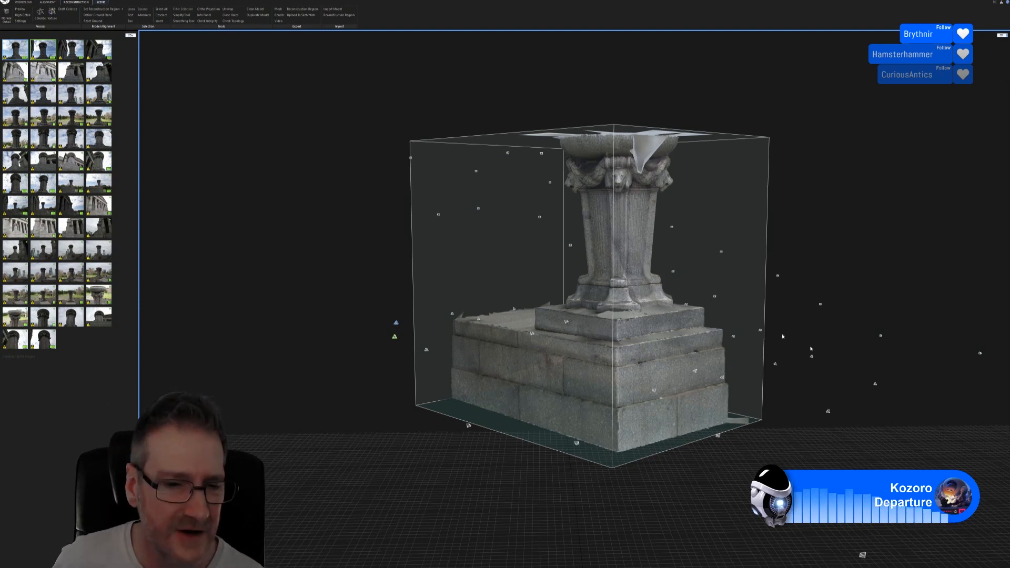
key("super")
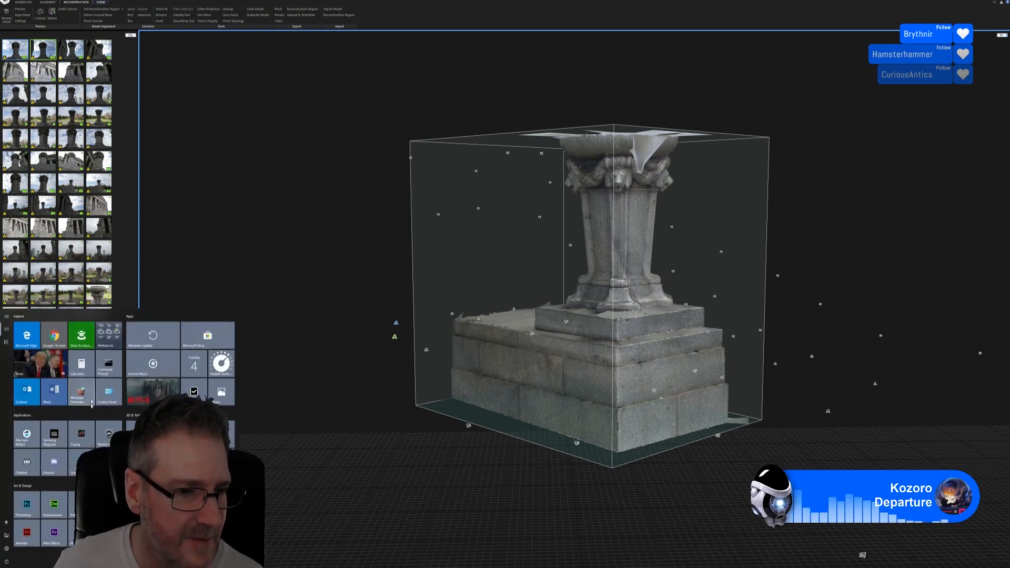
key("super")
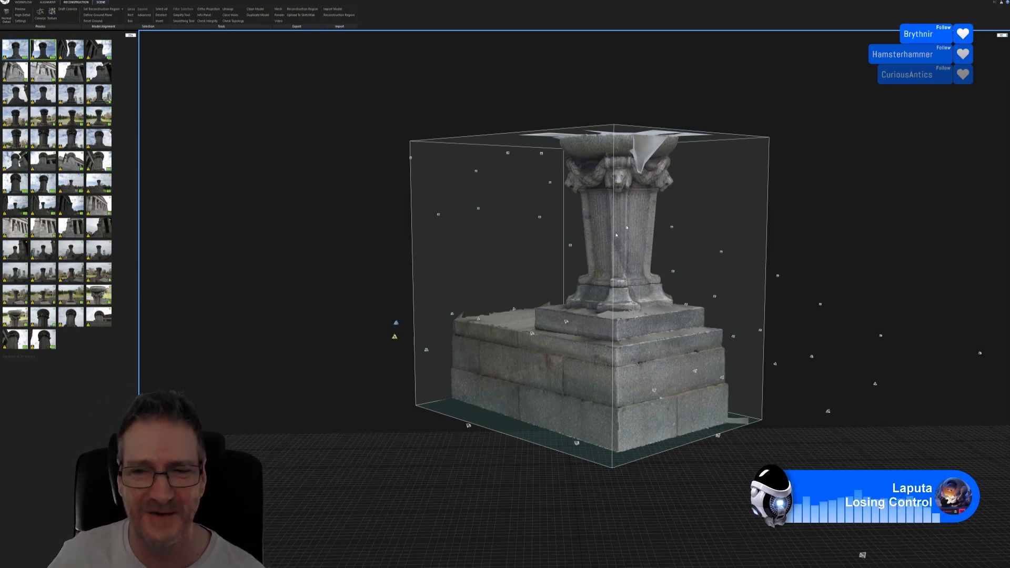
scroll(814, 237, "down", 5)
scroll(820, 239, "up", 3)
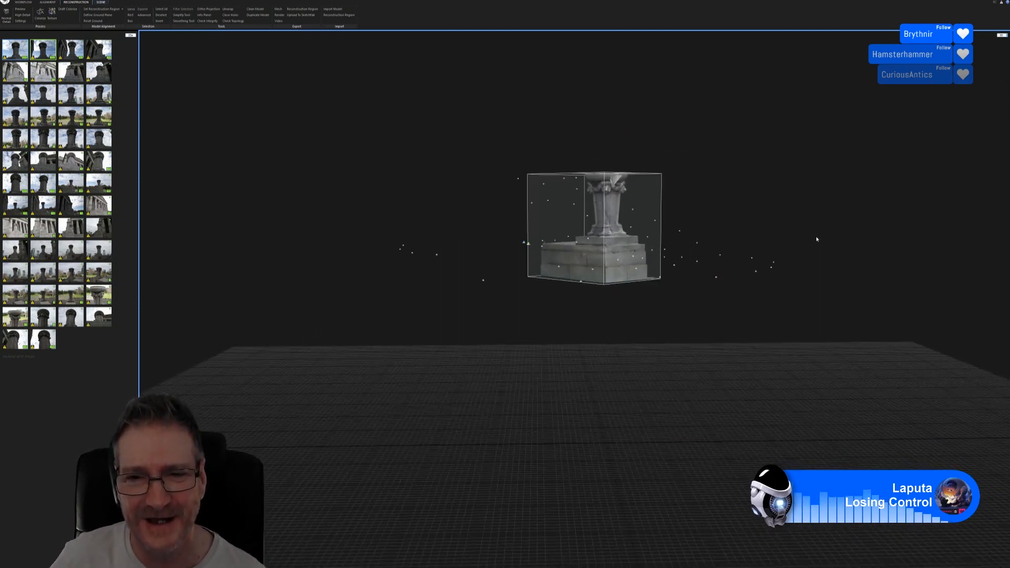
scroll(814, 242, "up", 3)
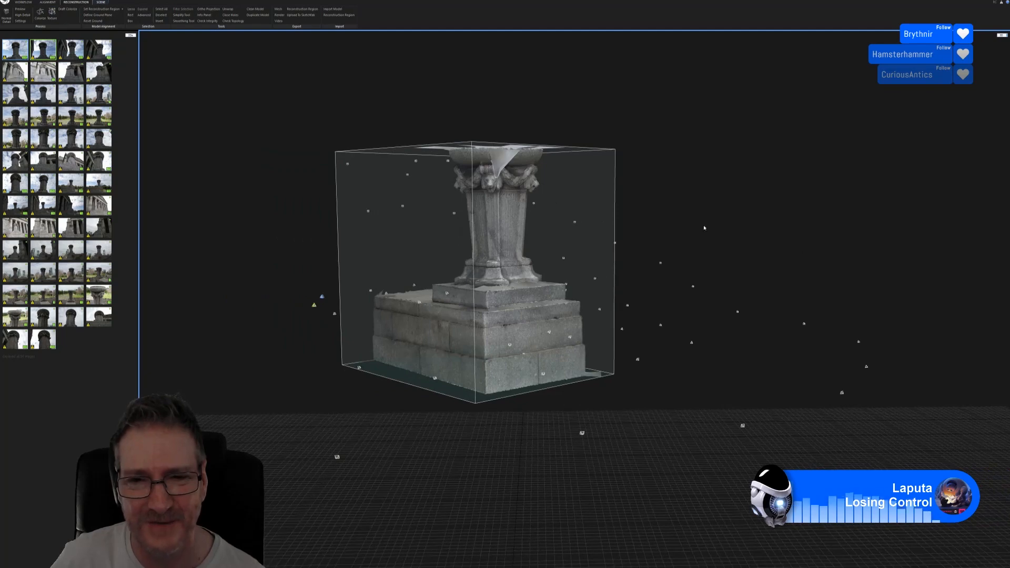
left_click_drag(704, 228, 691, 243)
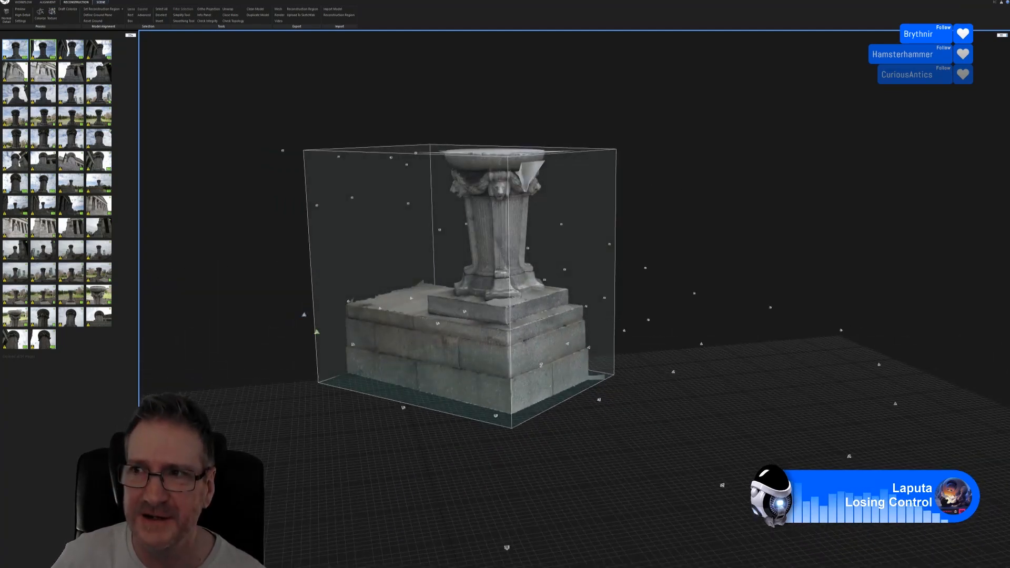
- Switch to ContextCapture to view its column reconstruction, and return to RealityCapture to compare the textured model
key("super+d")
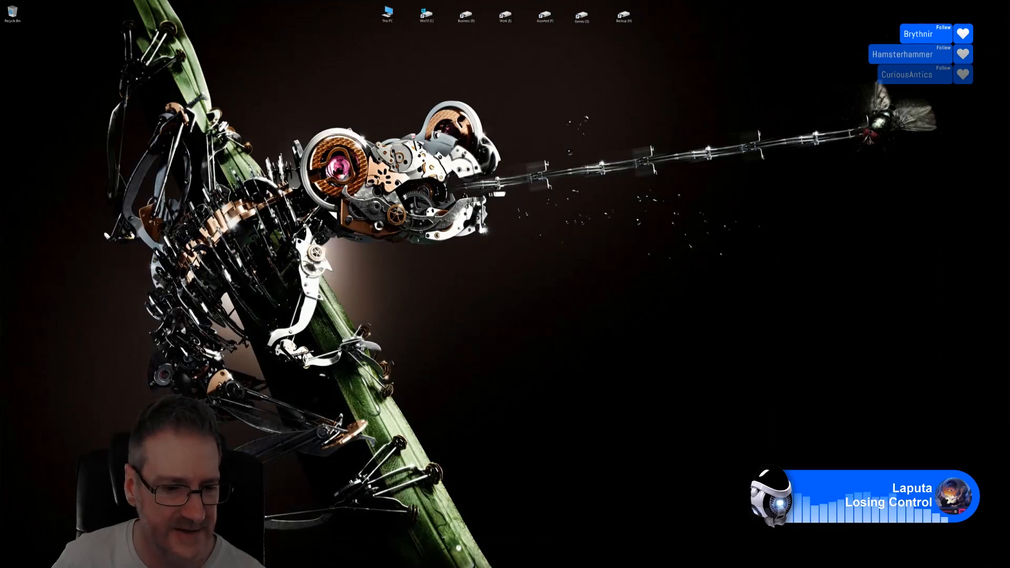
key("super+d")
left_click_drag(703, 240, 725, 227)
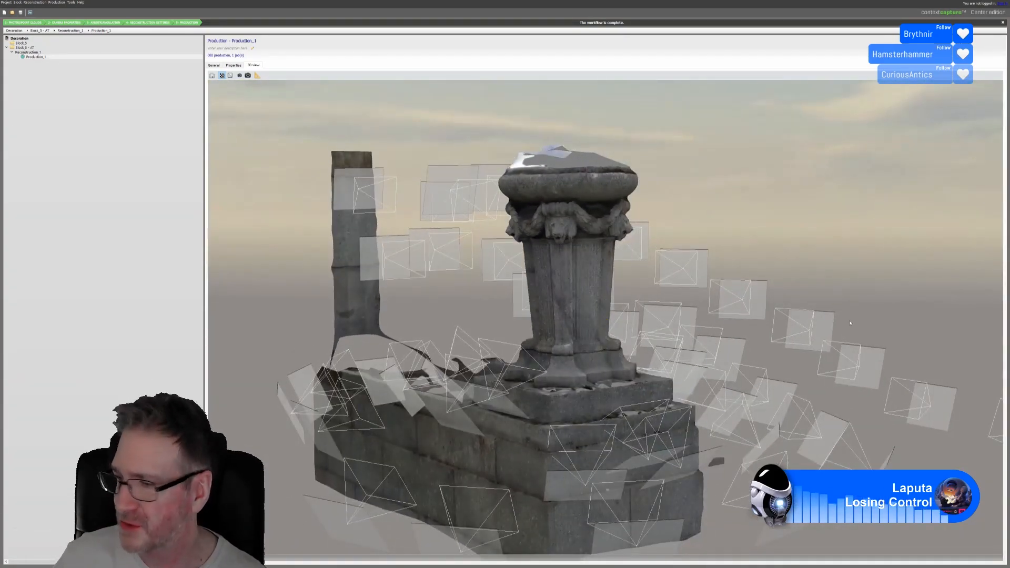
left_click(975, 1)
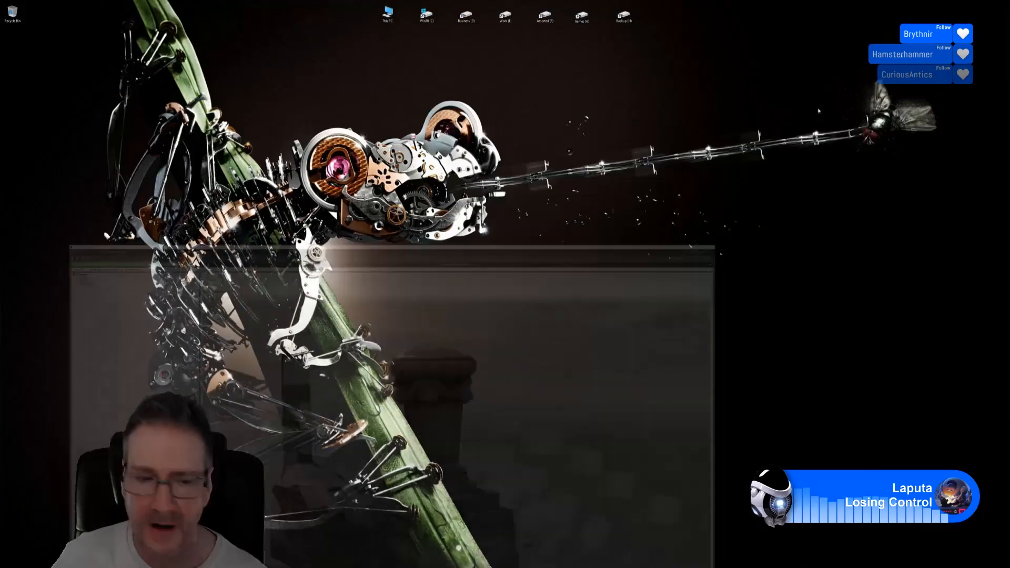
key("alt+Tab")
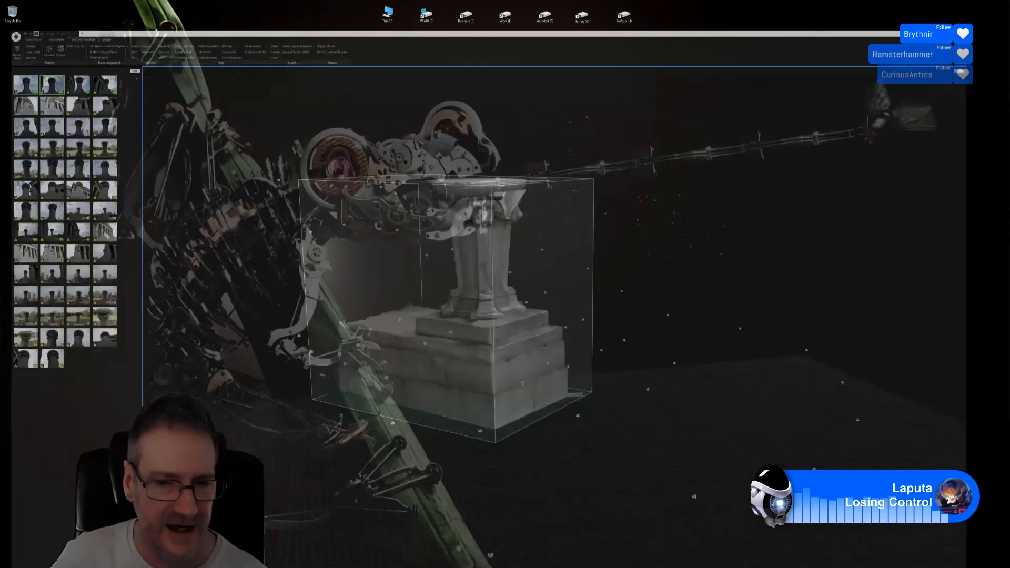
left_click_drag(677, 242, 645, 236)
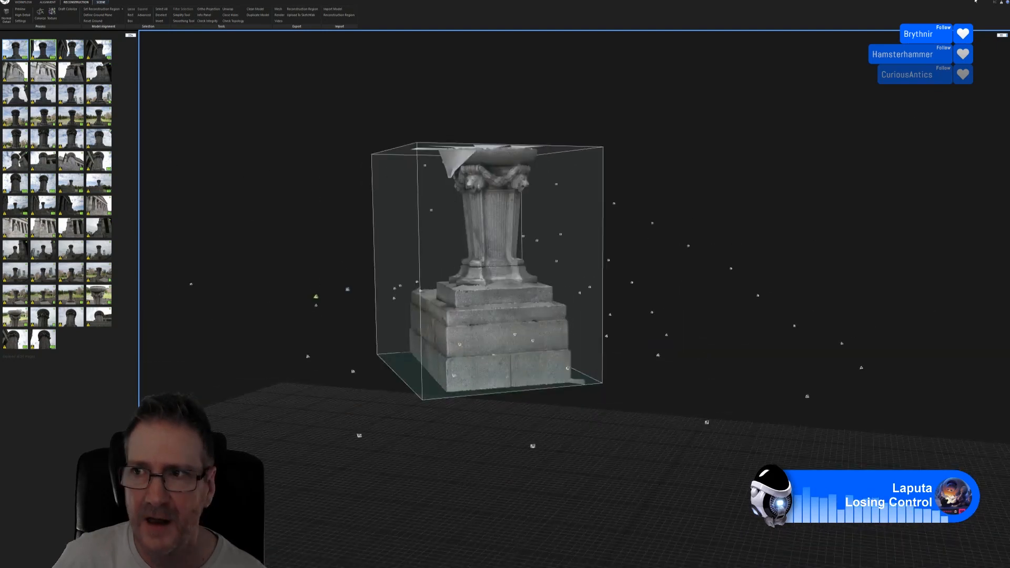
- Switch to PhotoScan and inspect its textured column model from the front, side and tilted angles
key("super+d")
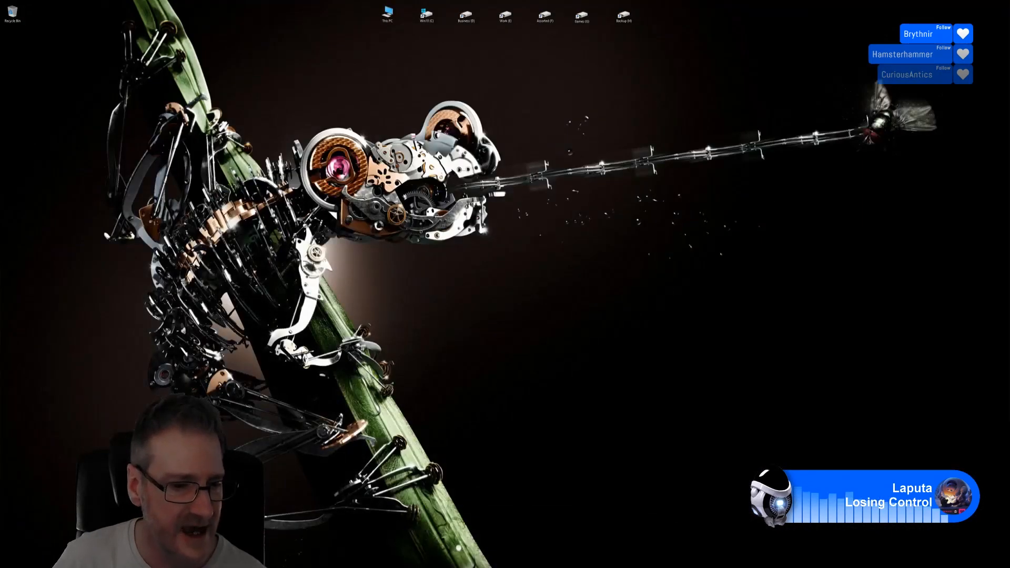
key("alt+Tab")
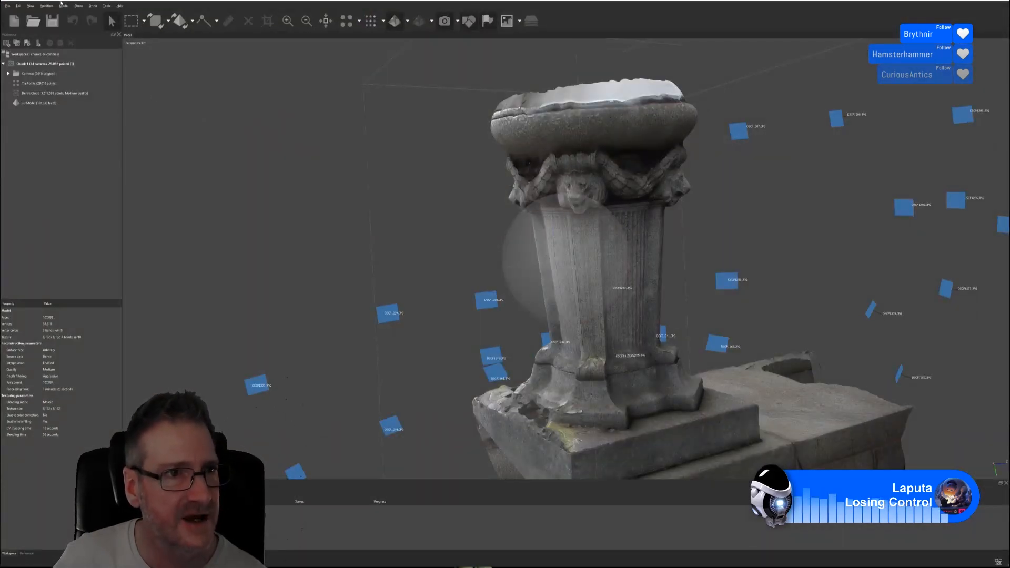
left_click_drag(522, 256, 693, 243)
left_click_drag(546, 271, 648, 238)
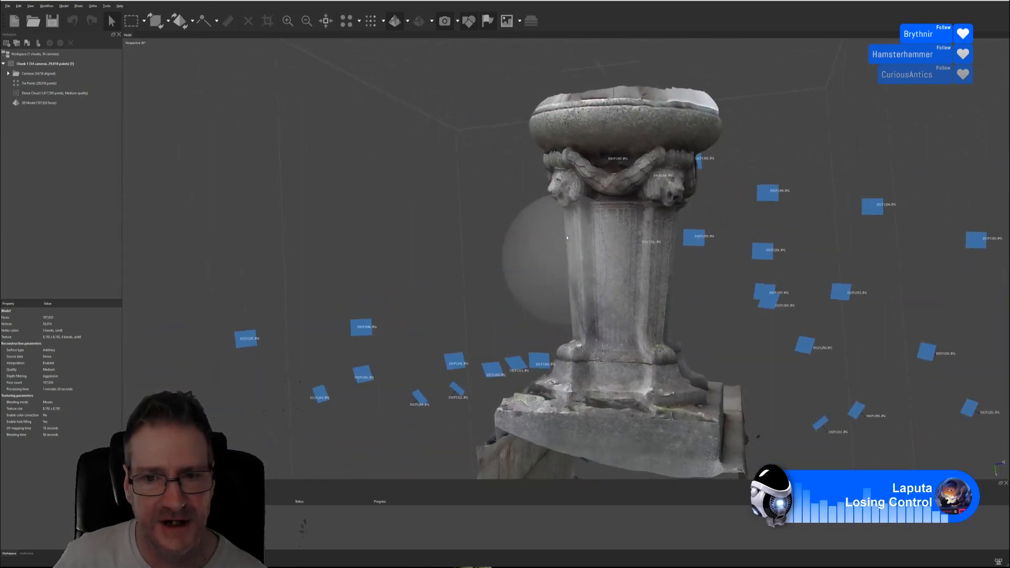
left_click_drag(567, 237, 598, 281)
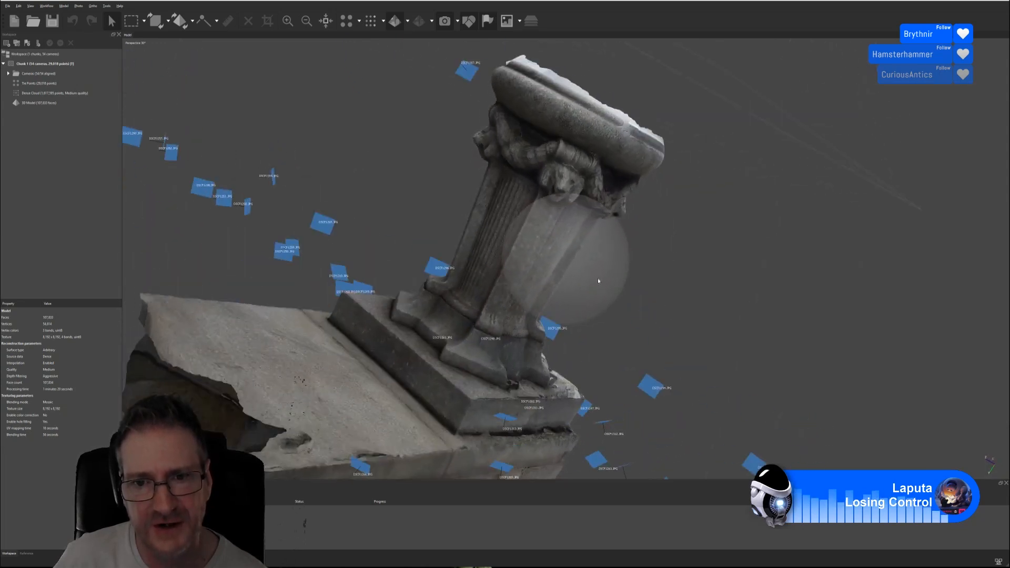
- Examine the carved lion-head capital up close, and view the upright textured column from its corner and fluted front
scroll(559, 121, "up", 4)
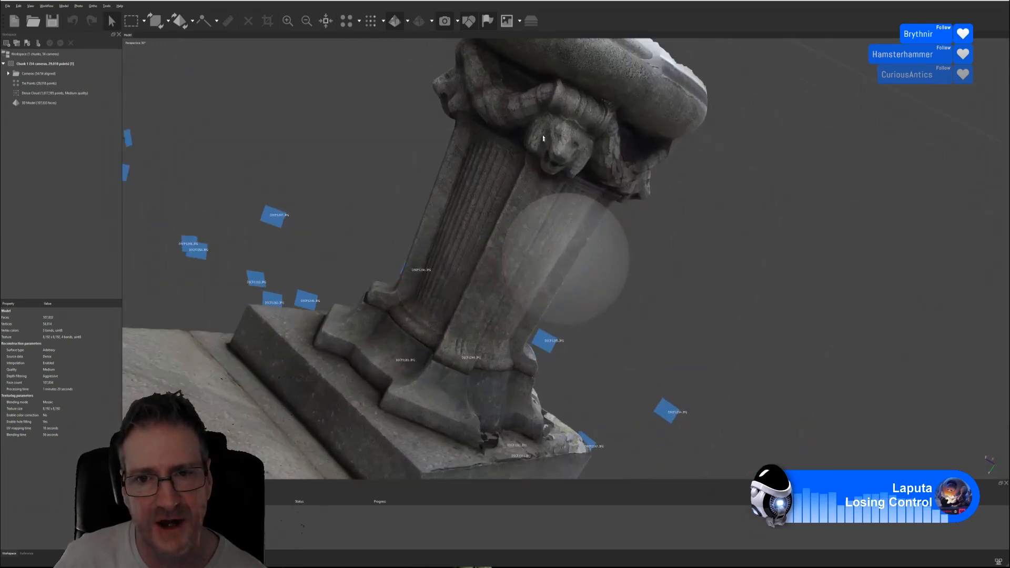
scroll(545, 140, "down", 3)
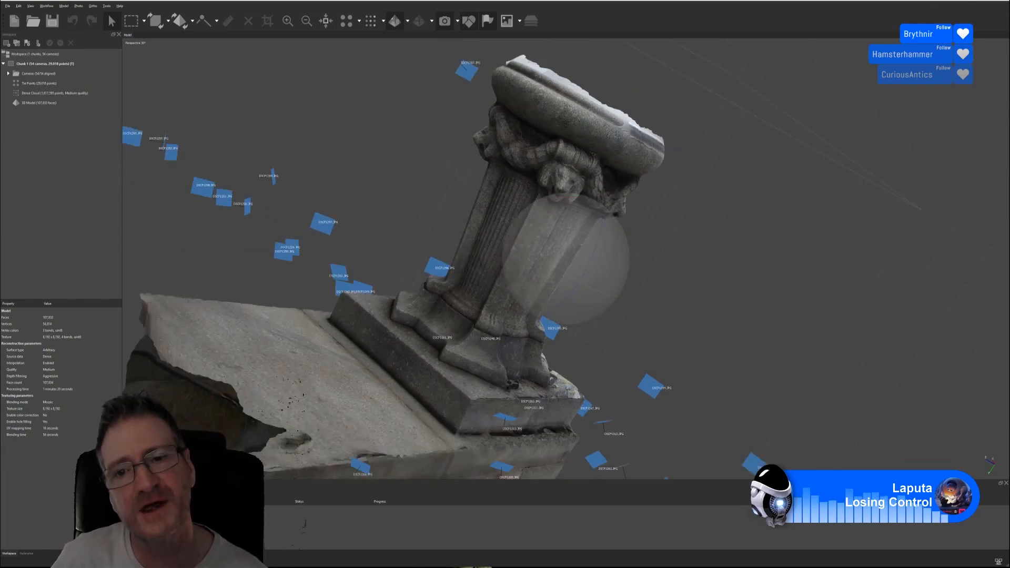
left_click_drag(490, 280, 618, 244)
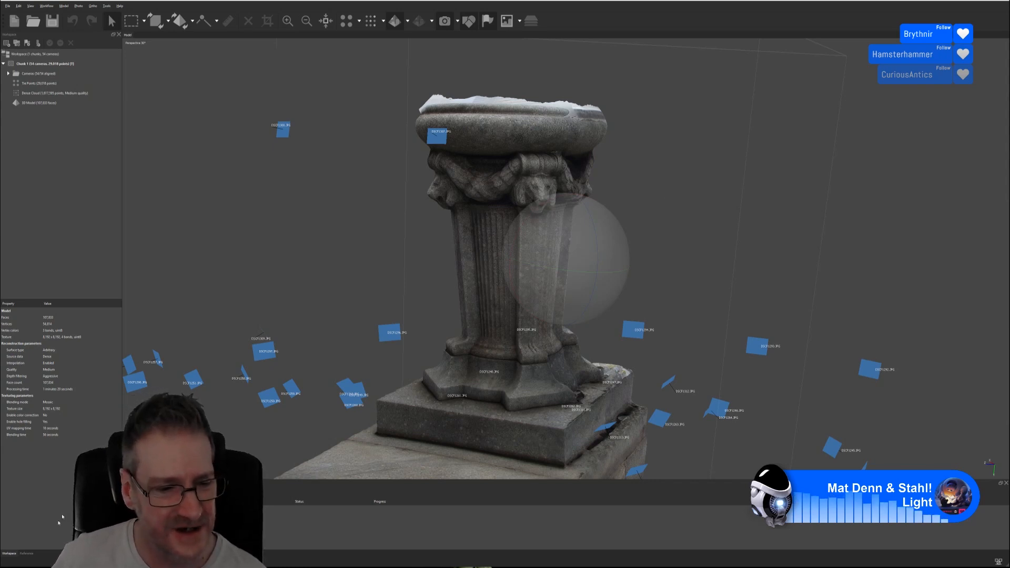
key("super")
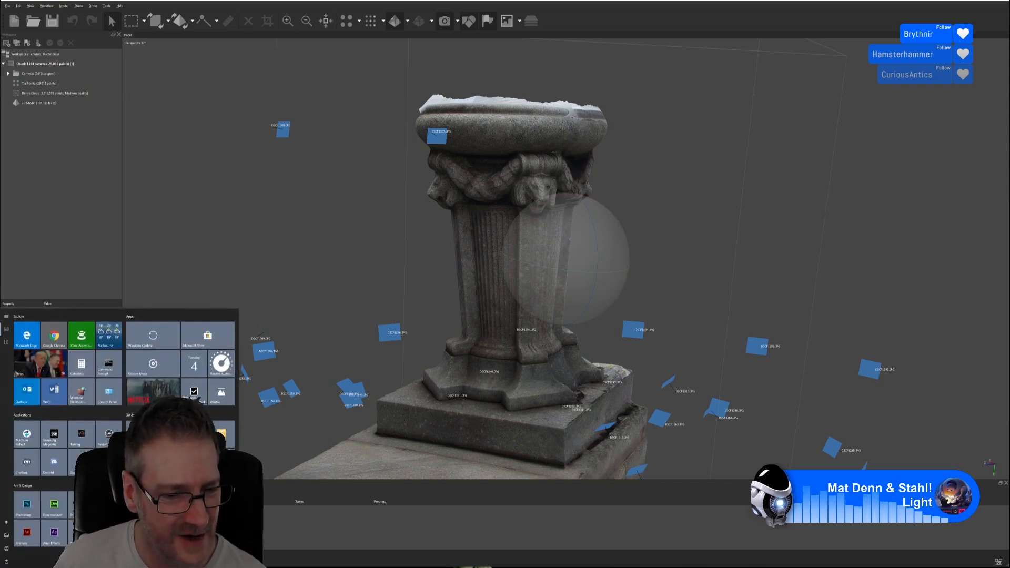
key("Escape")
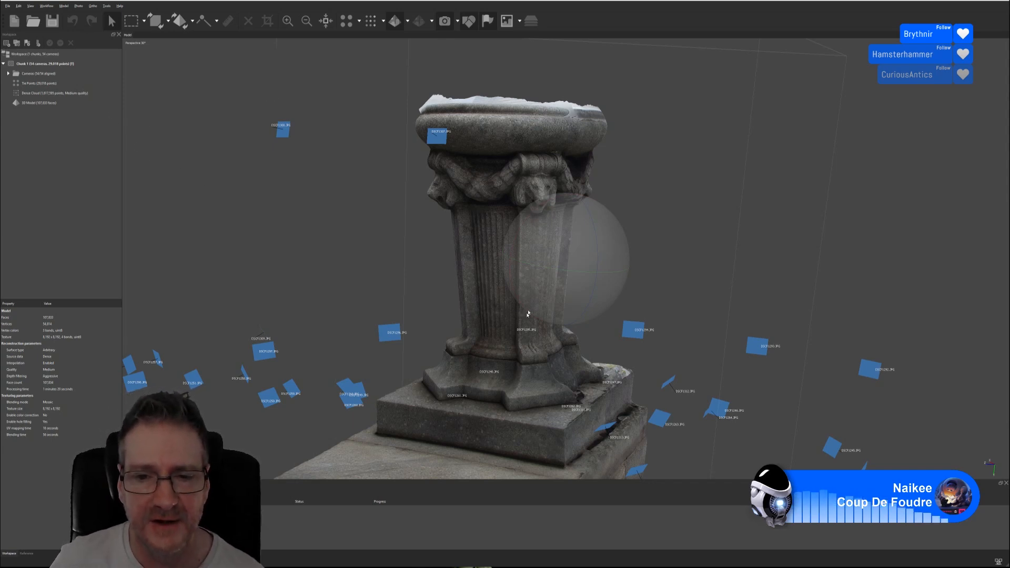
left_click_drag(535, 288, 564, 228)
left_click_drag(523, 288, 519, 283)
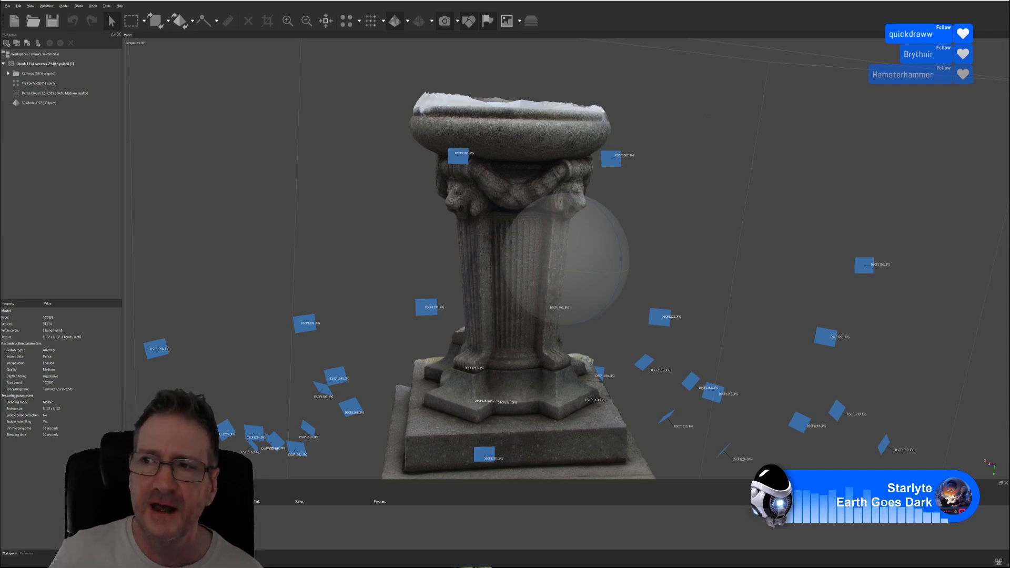
- Switch to 3ds Max and select the textured column mesh in the perspective viewport
left_click(979, 1)
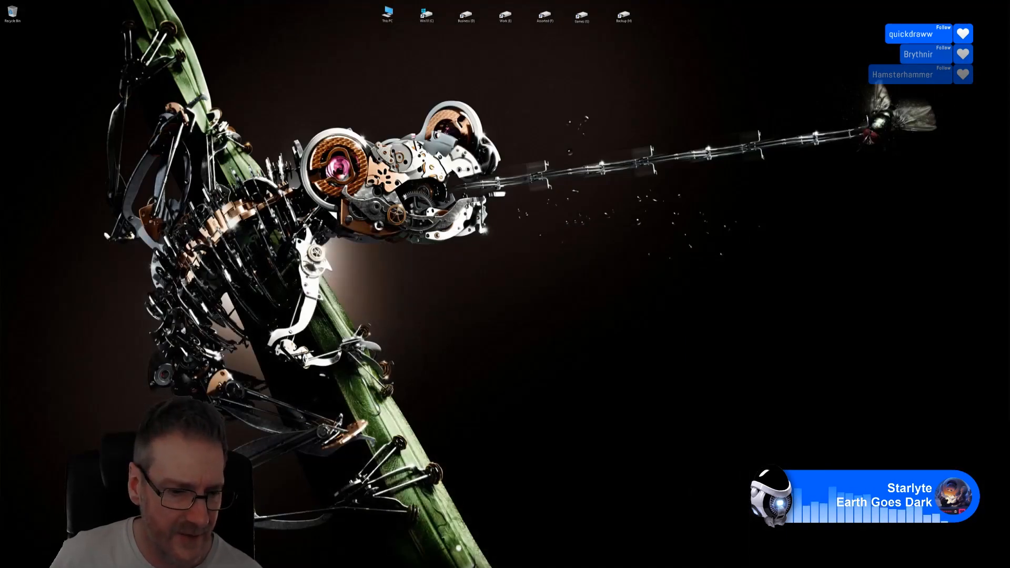
key("alt+Tab")
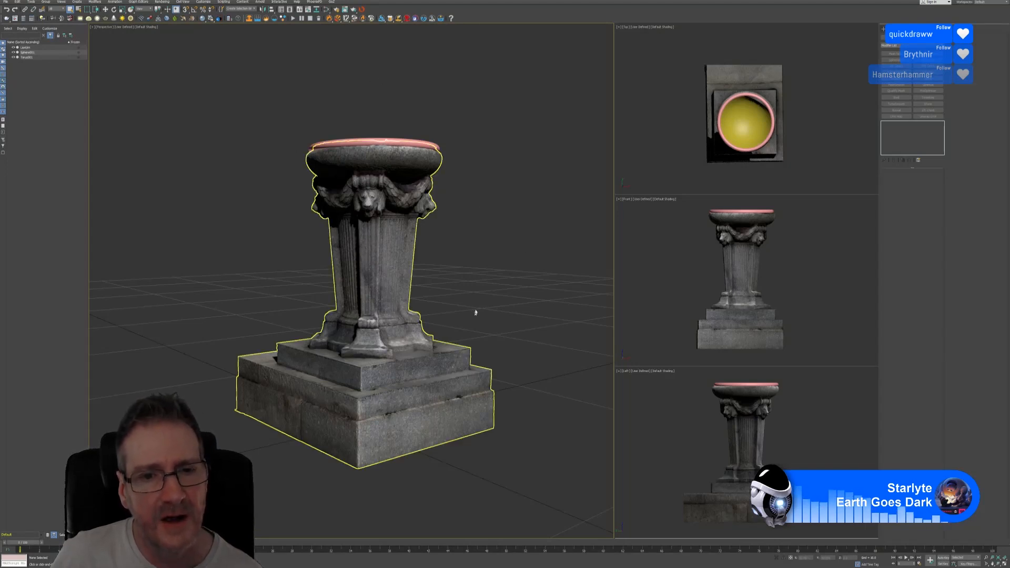
left_click(320, 213)
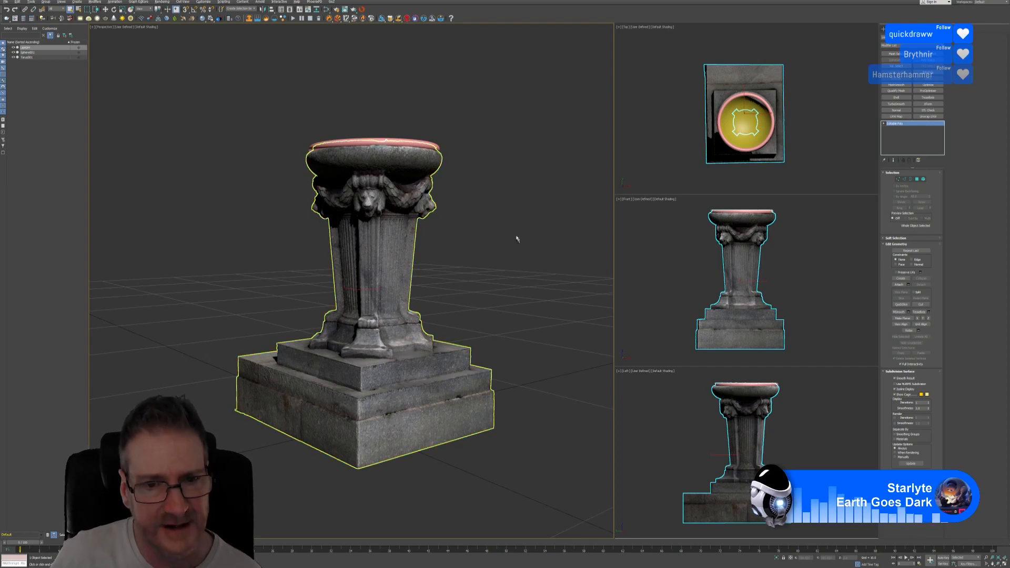
mouse_move(516, 237)
middle_mouse_down("alt")
mouse_move(464, 241)
mouse_move(415, 213)
mouse_move(491, 239)
mouse_move(631, 236)
mouse_move(642, 248)
mouse_move(576, 292)
mouse_move(516, 246)
mouse_move(510, 231)
mouse_move(518, 235)
middle_mouse_up("alt")
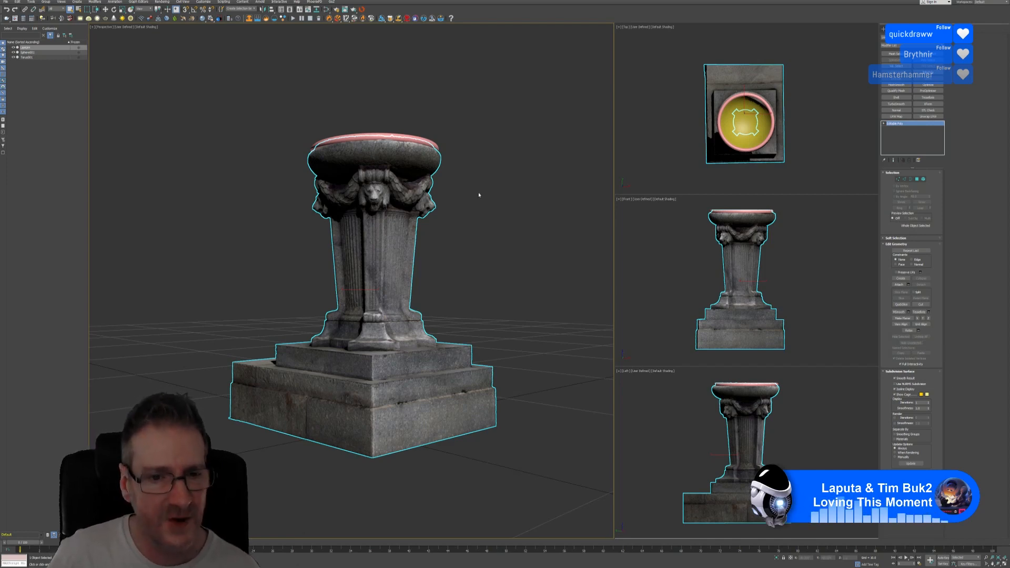
- Examine the column's lion-head capital and stepped base, and look down into the bowl from above
mouse_move(453, 262)
middle_mouse_down("alt")
mouse_move(473, 268)
mouse_move(446, 263)
middle_mouse_up("alt")
middle_click_drag(410, 265, 382, 236, "alt")
scroll(365, 247, "up", 3)
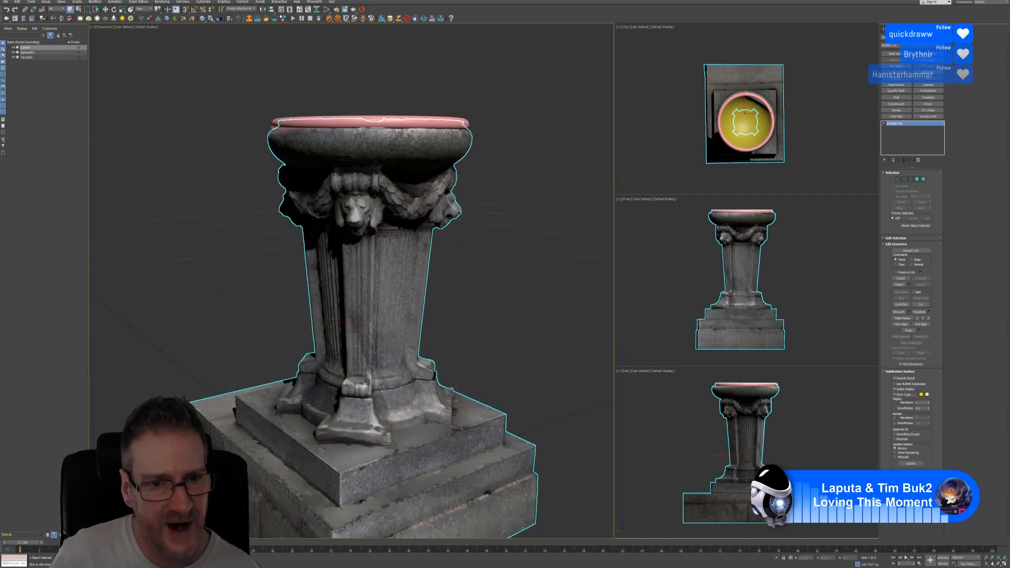
scroll(461, 270, "down", 3)
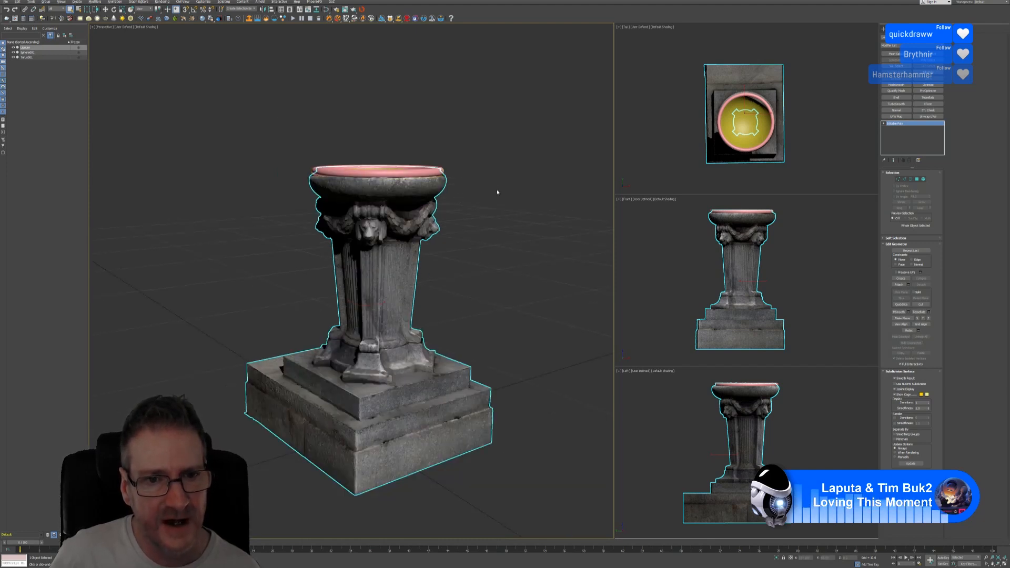
middle_click_drag(487, 193, 488, 222, "alt")
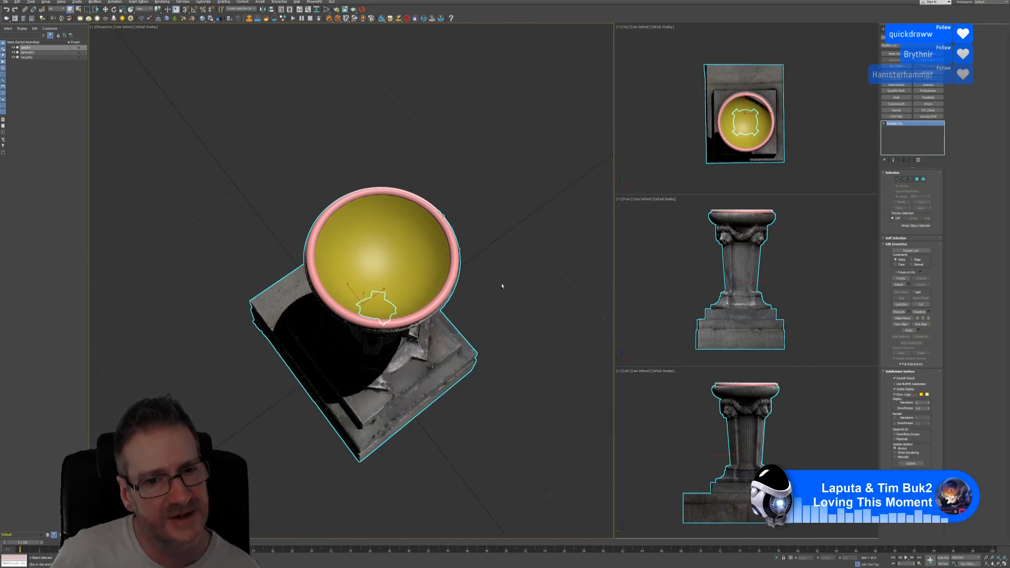
middle_click_drag(502, 286, 500, 255, "alt")
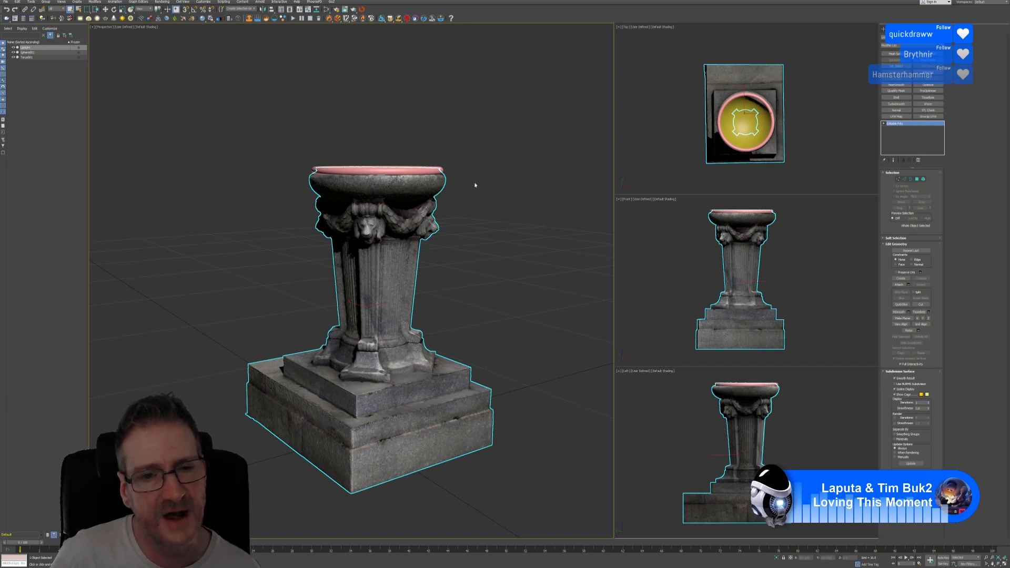
- Deselect the column, display edged faces in the perspective viewport, and examine the mesh density around the lion-head capital
left_click(427, 158)
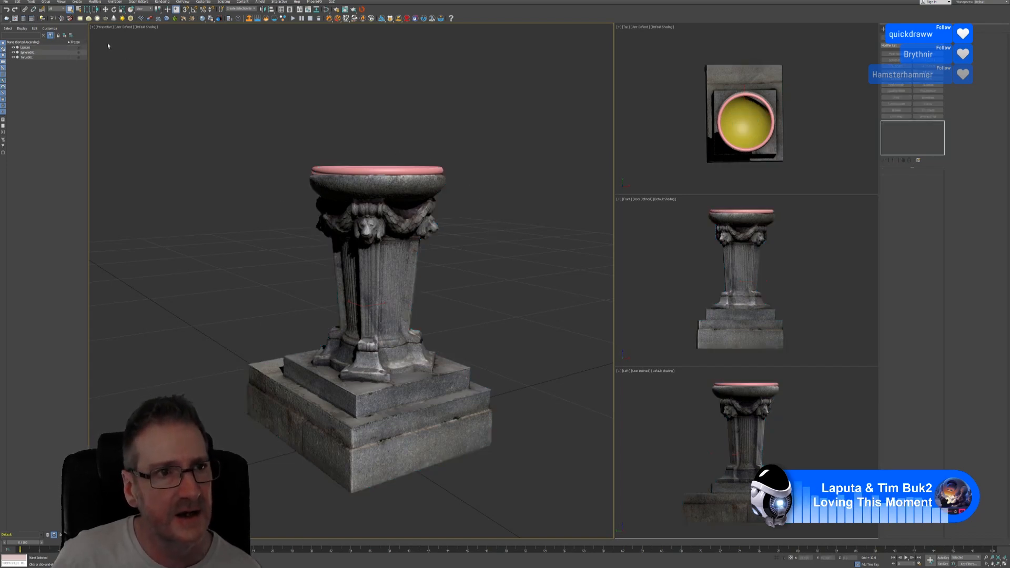
left_click(147, 27)
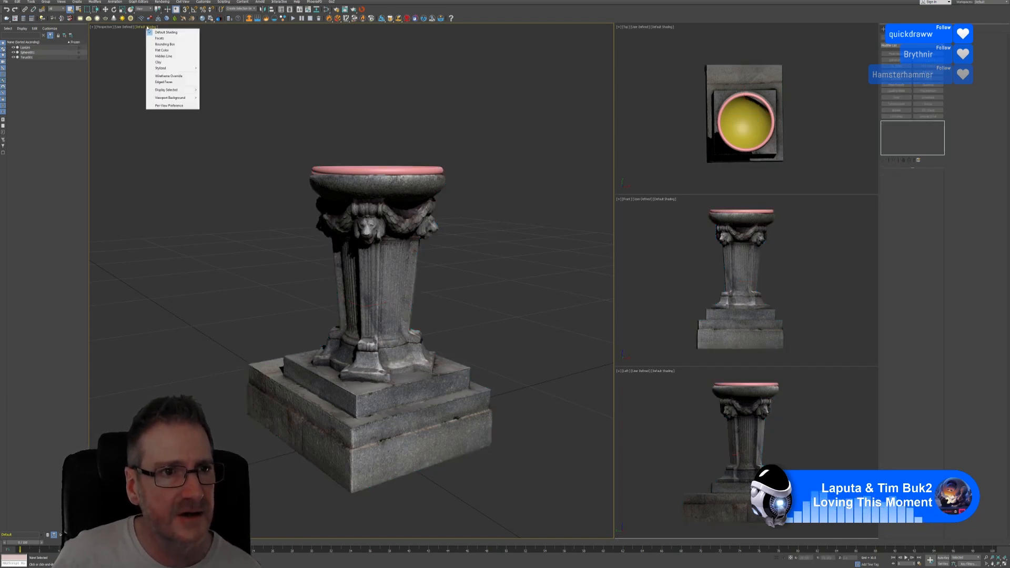
left_click(169, 82)
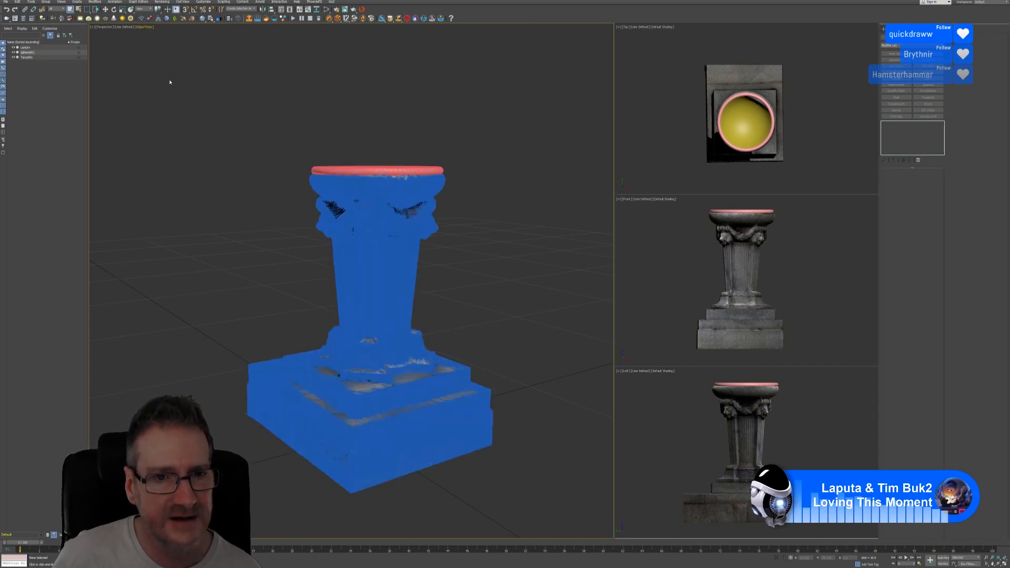
scroll(368, 221, "up", 6)
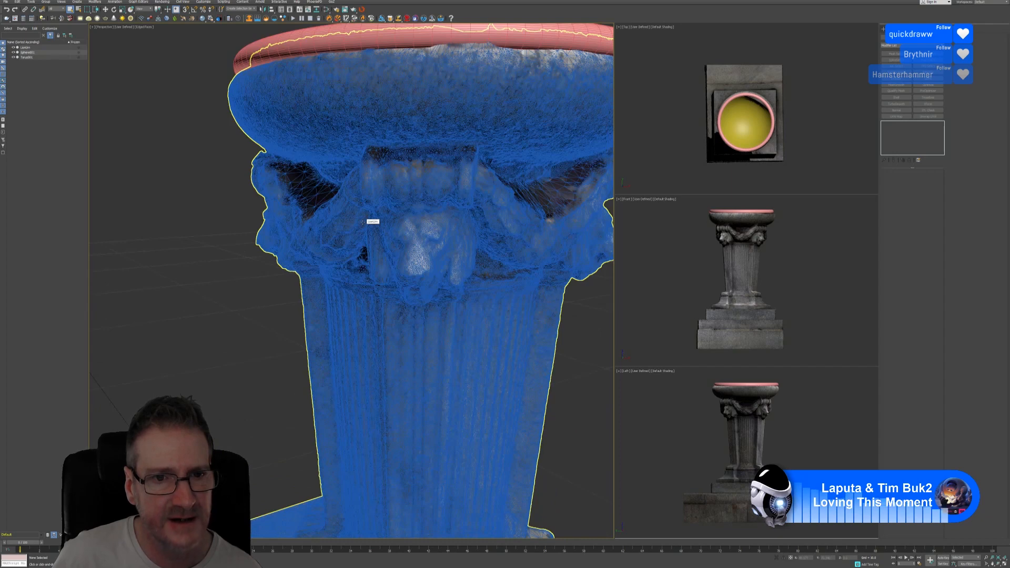
scroll(371, 220, "up", 3)
scroll(368, 101, "up", 3)
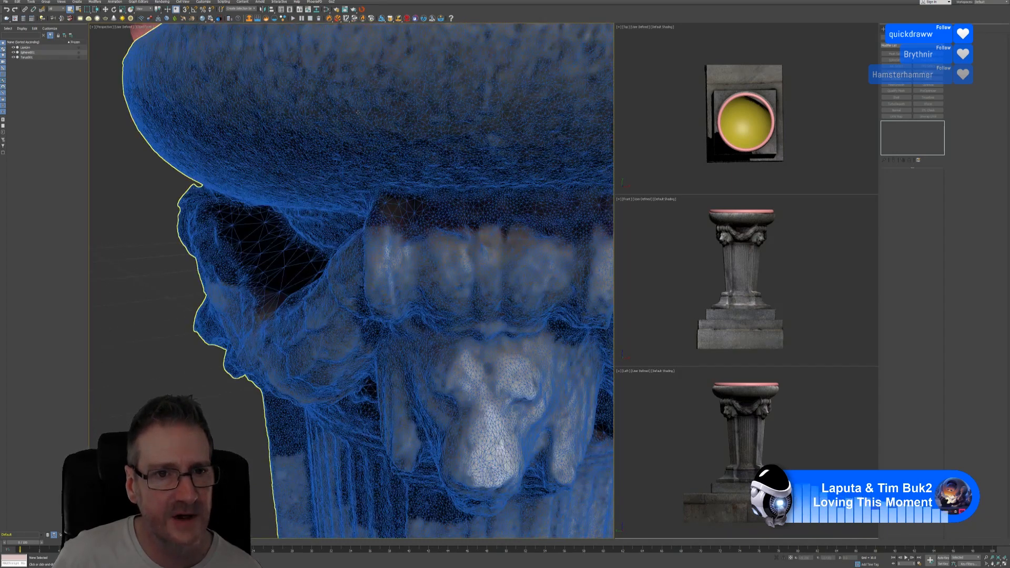
- Bring the whole column back into view and turn off edged faces in the perspective viewport
scroll(358, 113, "down", 8)
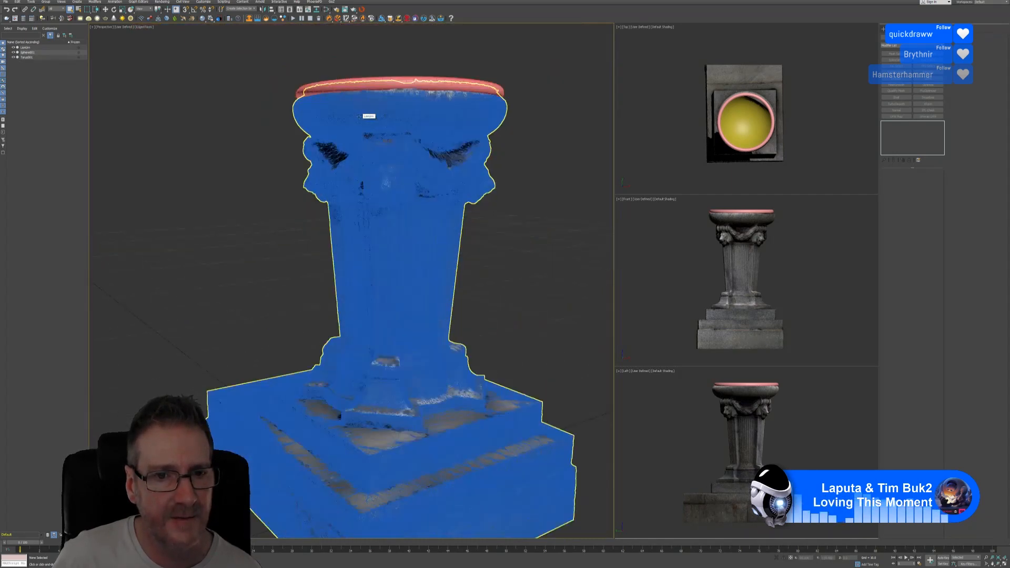
scroll(358, 116, "down", 3)
left_click(144, 28)
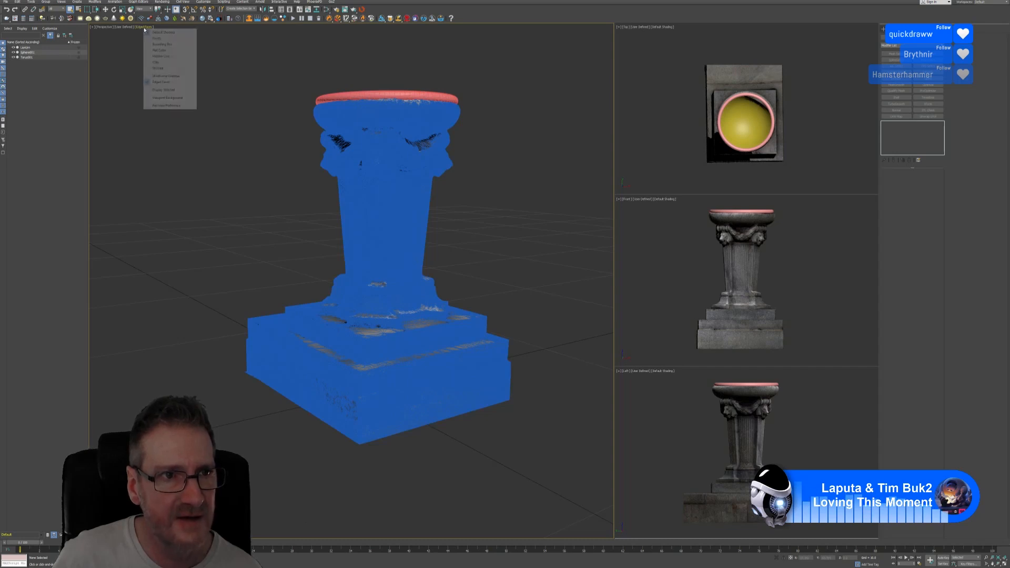
left_click(167, 82)
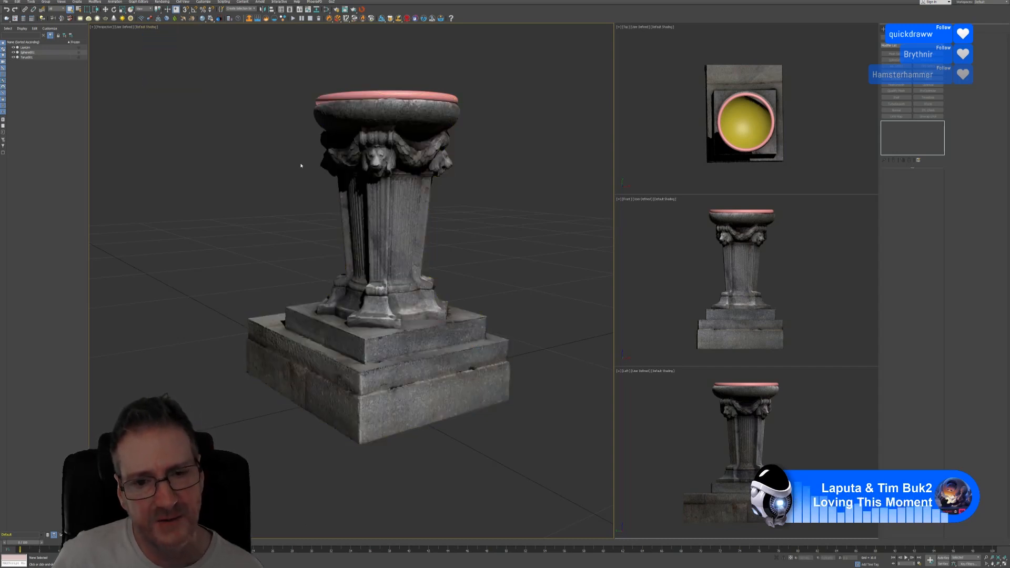
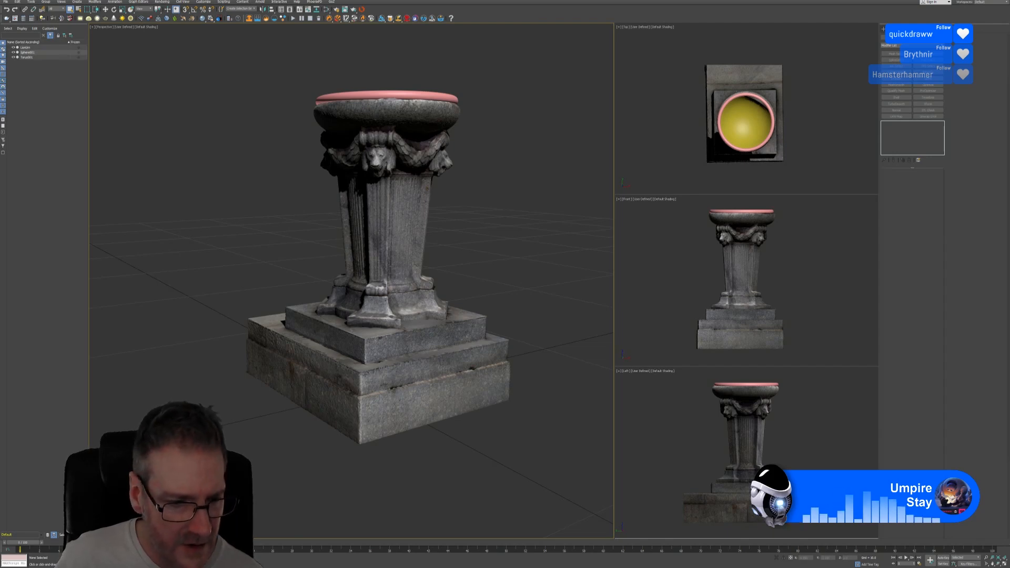
key("alt+Tab")
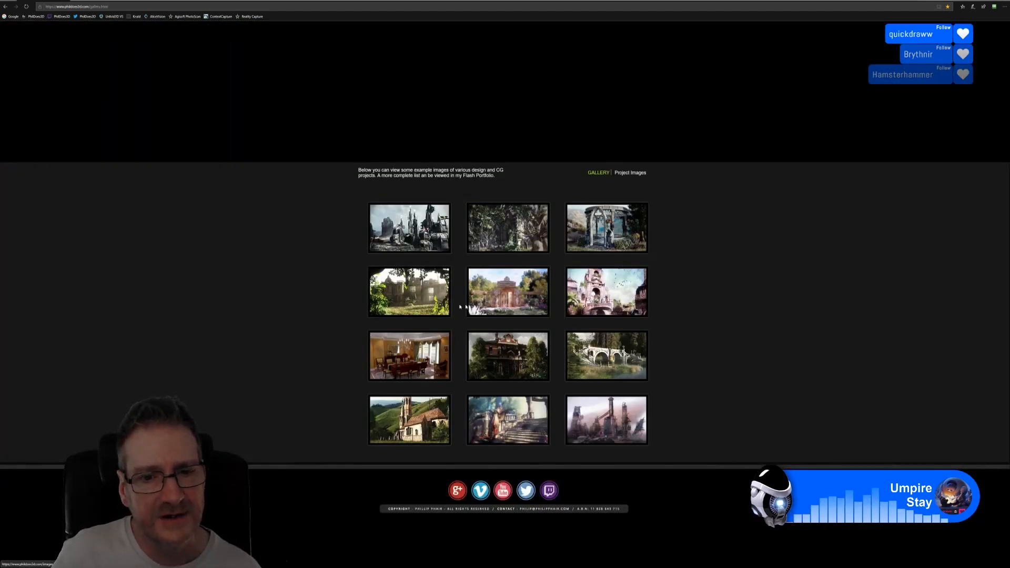
left_click(121, 9)
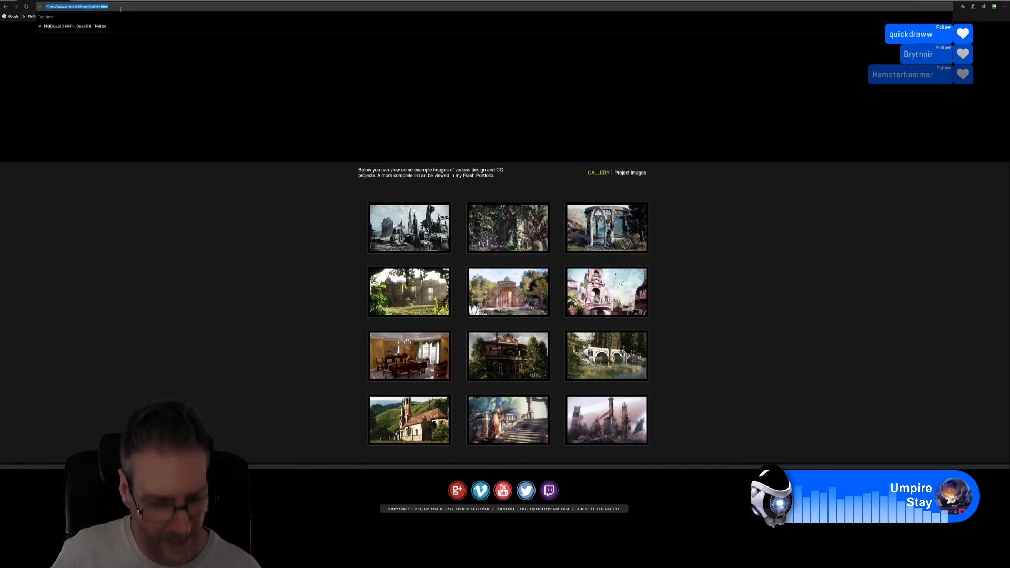
type("http://wiki.polycount.com/wiki/Face_weighted_normals")
key("Return")
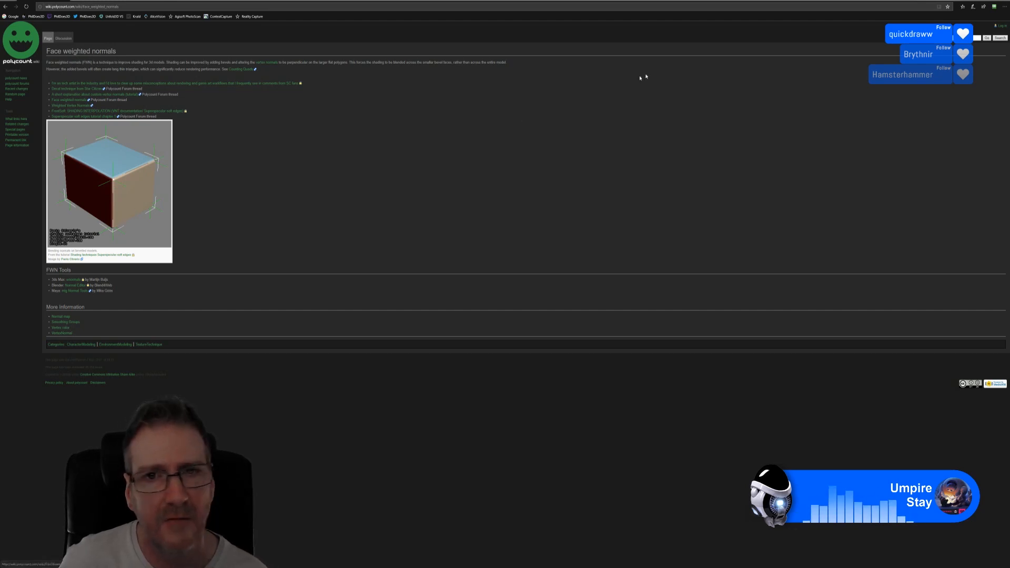
left_click(992, 2)
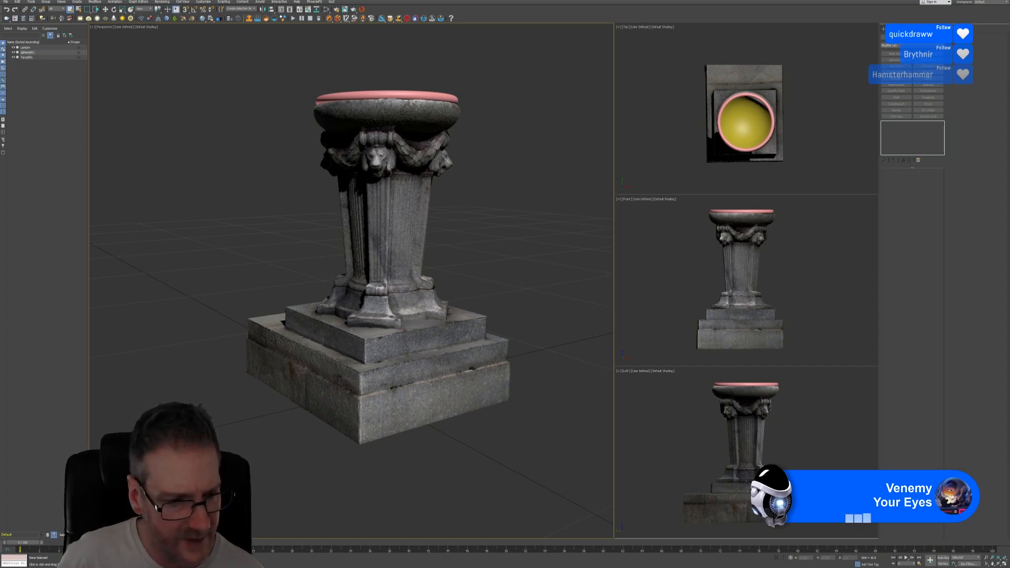
key("alt+Tab")
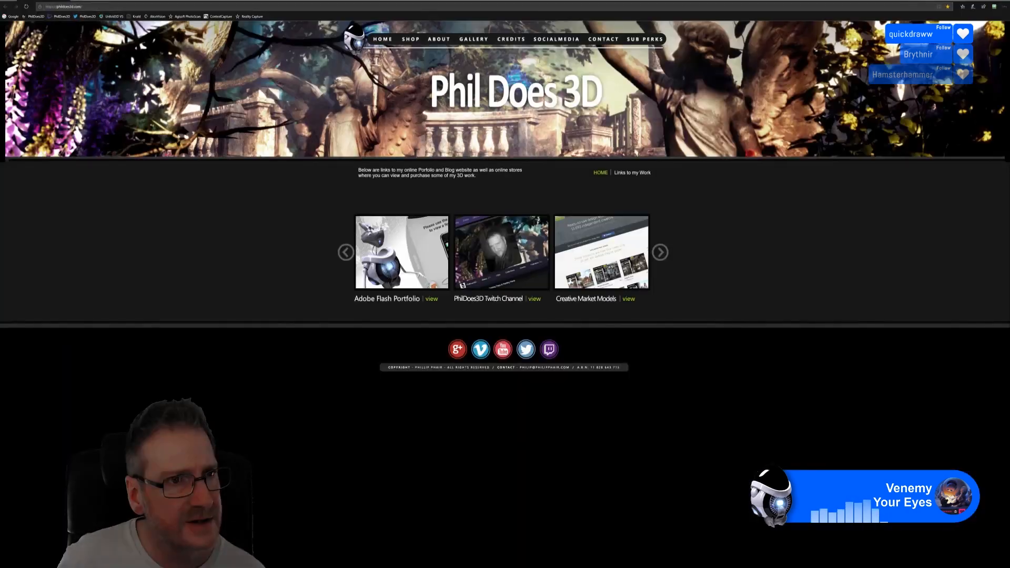
left_click(98, 7)
type("https://i.imgur.com/8anRyH.jpg")
key("Return")
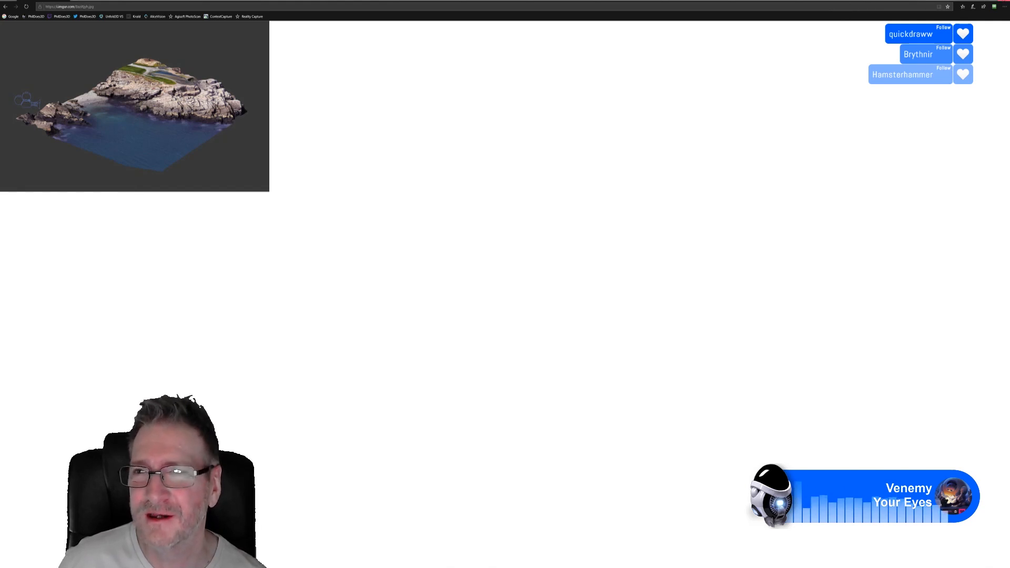
key("alt+Tab")
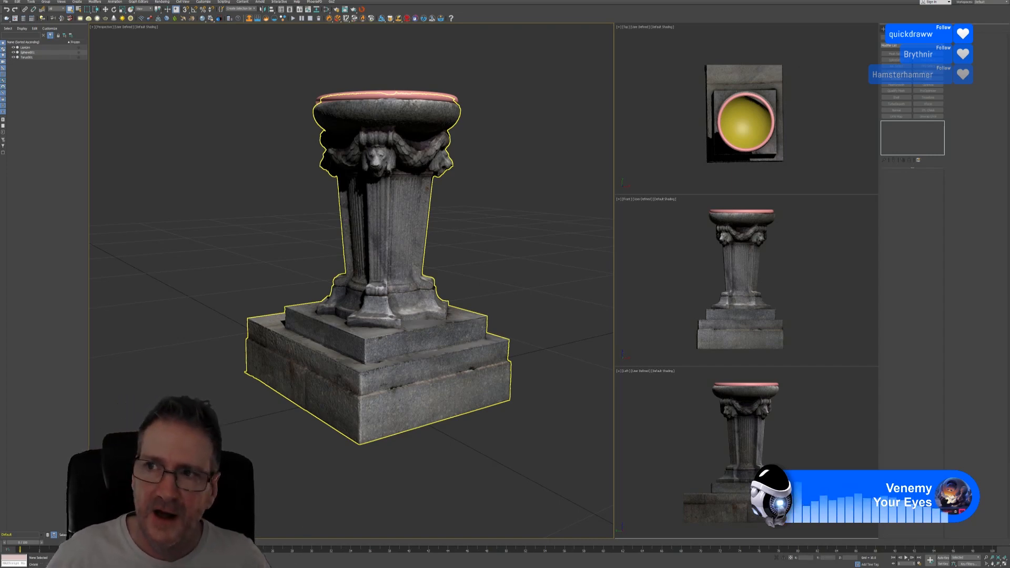
- Switch to ContextCapture to view its column reconstruction from a slightly different angle, and switch to RealityCapture to compare its textured model
key("super+d")
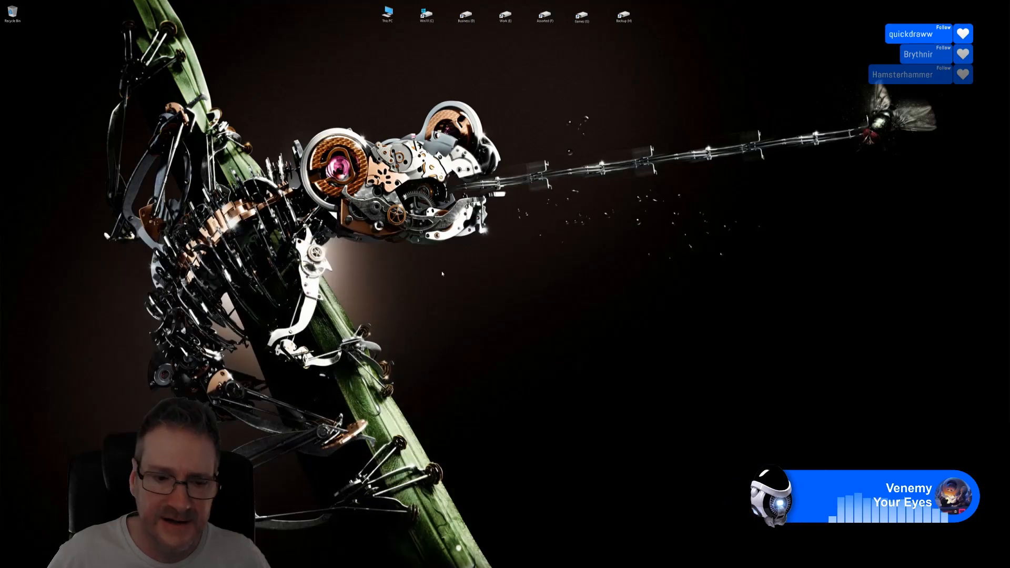
key("alt+Tab")
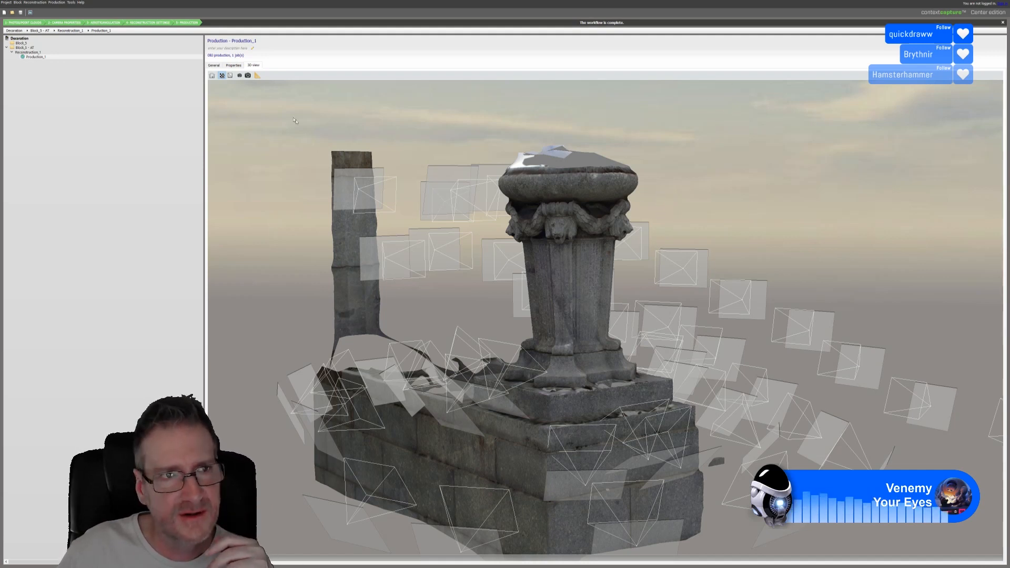
mouse_move(585, 327)
left_mouse_down()
mouse_move(247, 335)
mouse_move(533, 321)
left_mouse_up()
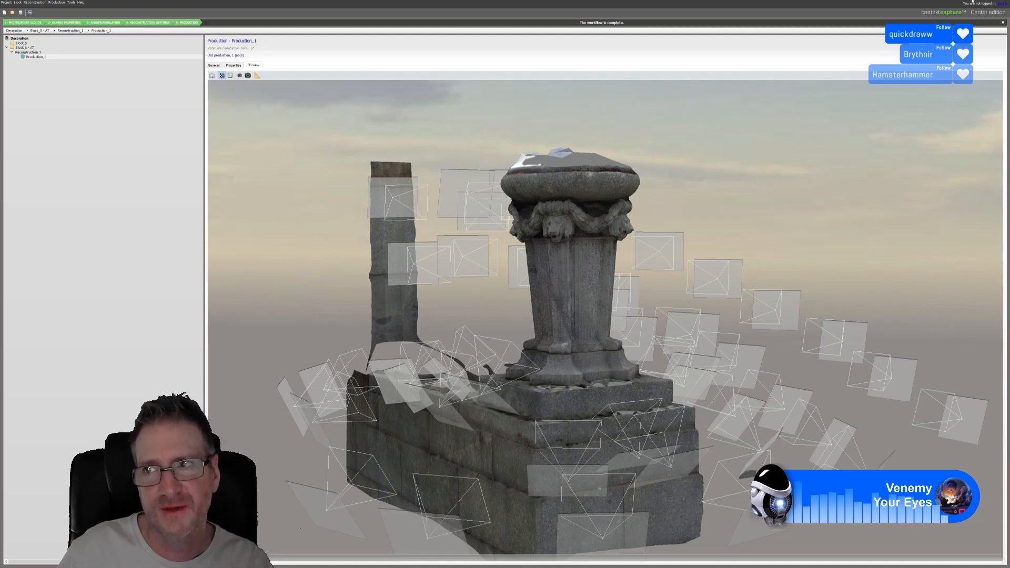
key("super+d")
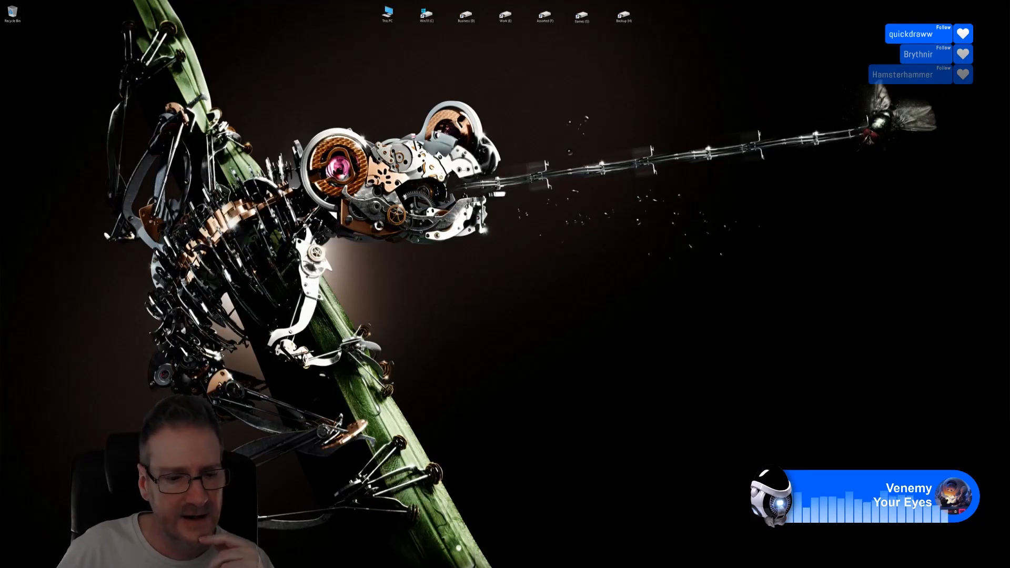
key("super+d")
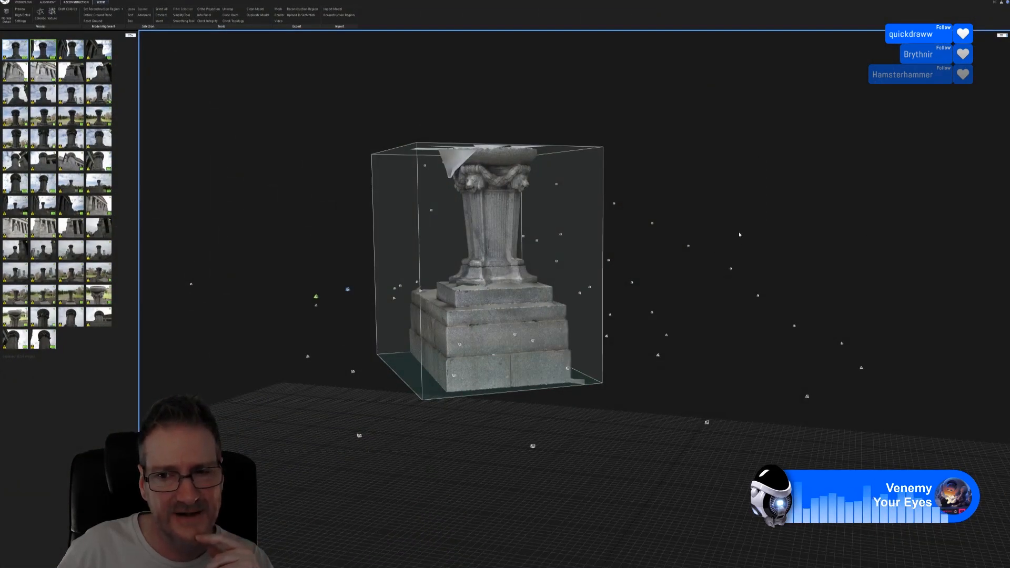
- Examine the textured column and its stepped stone base from all sides in RealityCapture
mouse_move(739, 233)
right_mouse_down()
mouse_move(716, 237)
mouse_move(727, 233)
right_mouse_up()
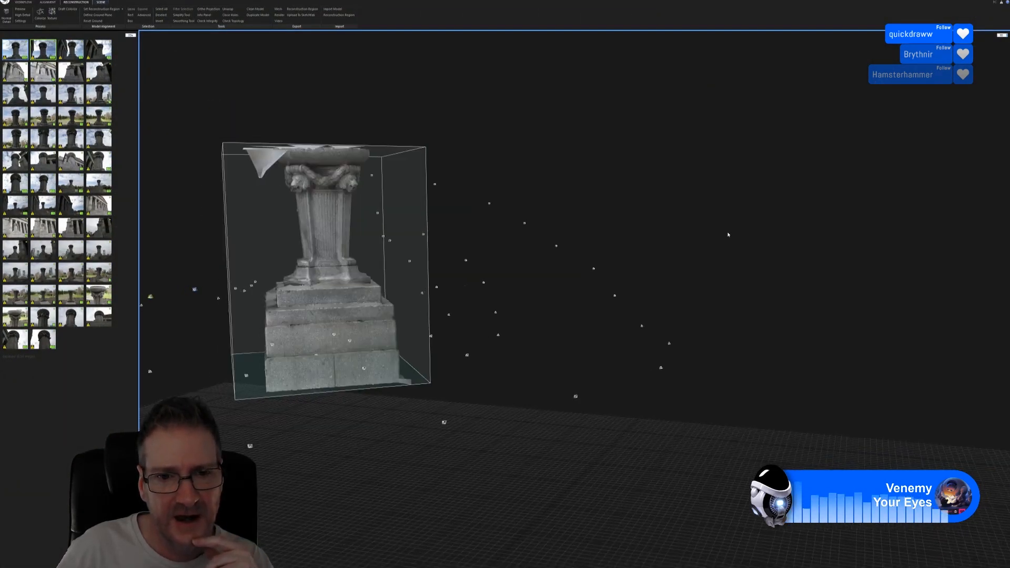
scroll(730, 234, "up", 2)
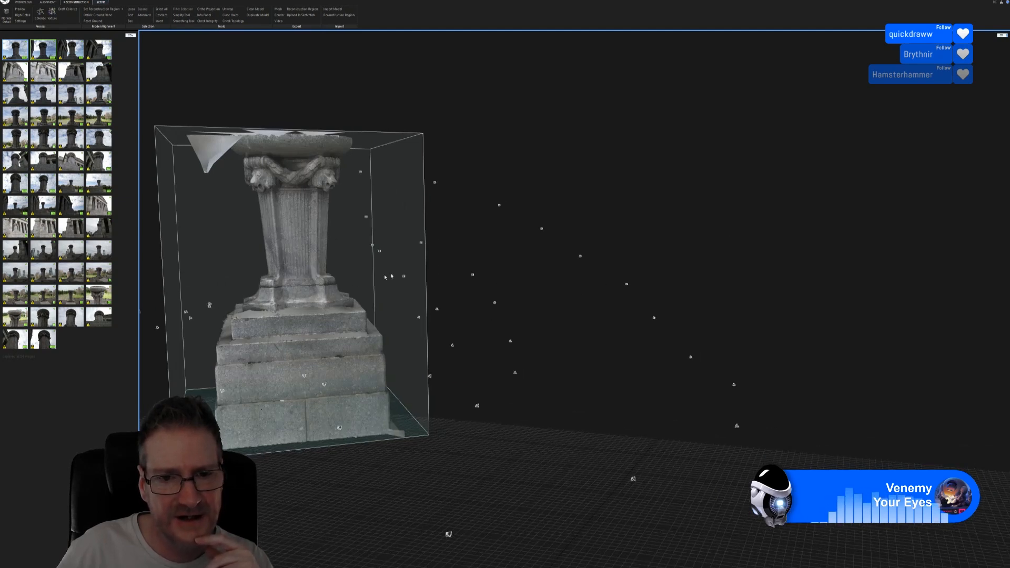
left_click_drag(477, 269, 430, 270)
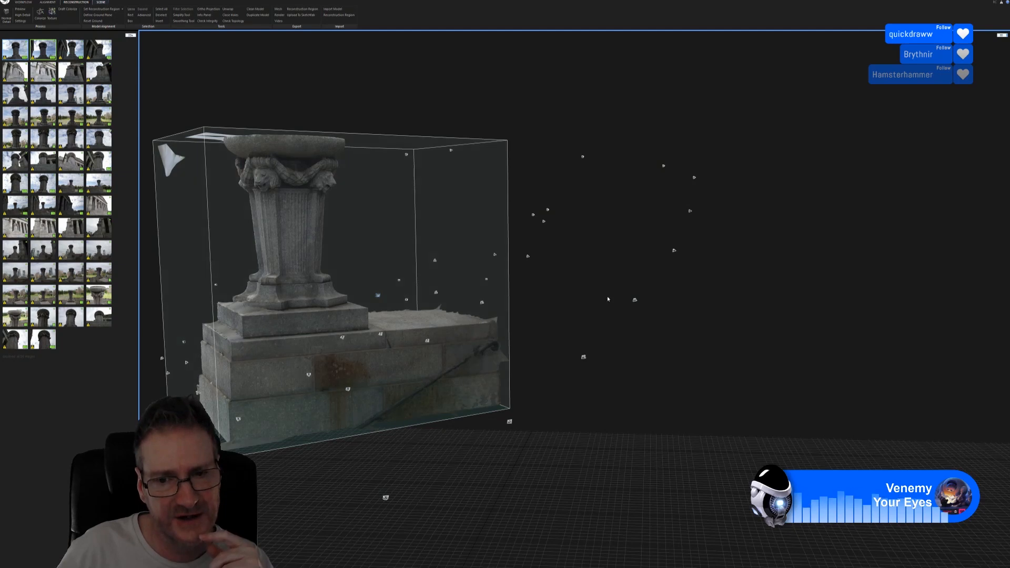
scroll(595, 299, "up", 3)
scroll(596, 303, "down", 5)
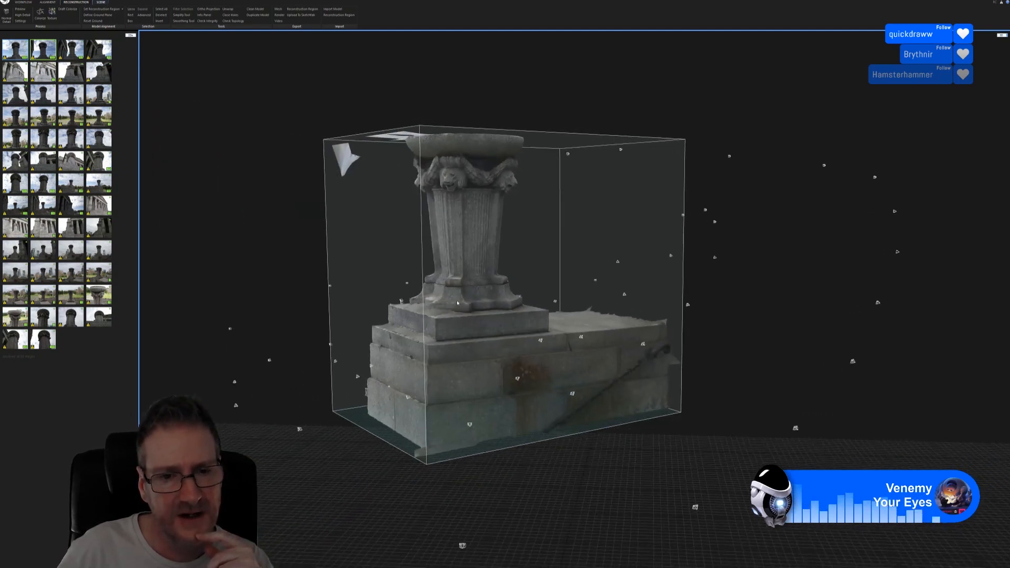
left_click_drag(618, 299, 446, 277)
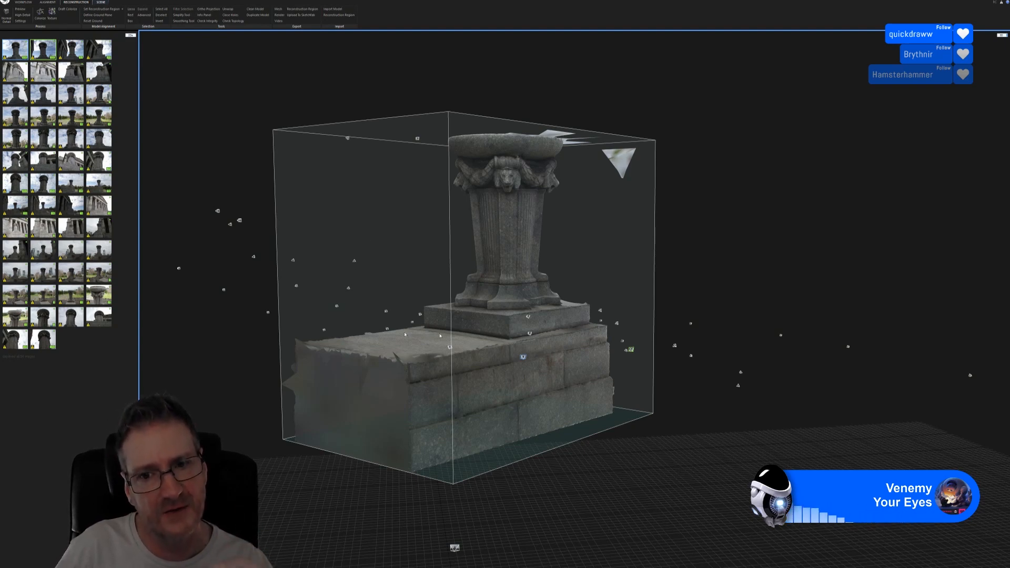
left_click_drag(538, 352, 734, 215)
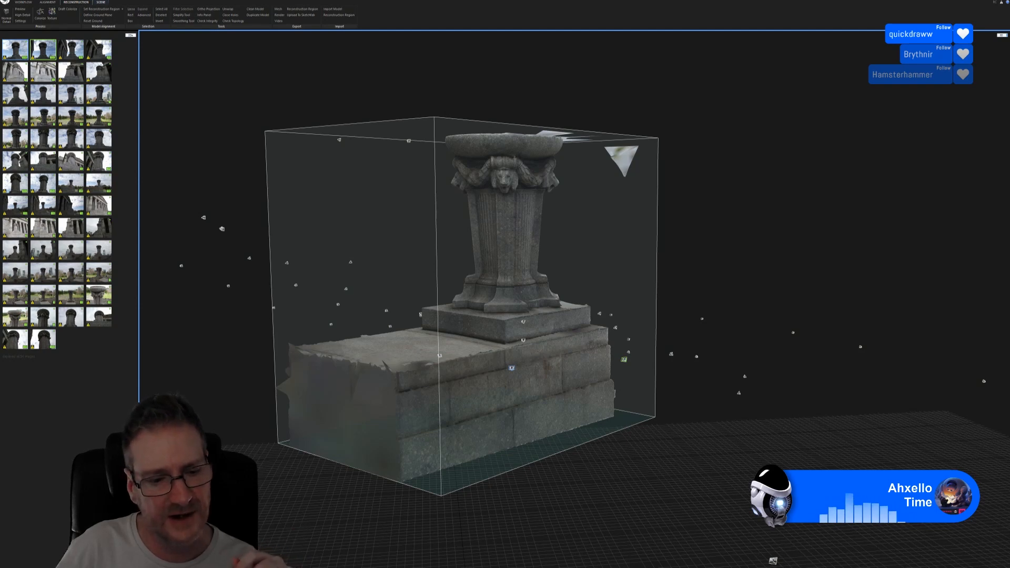
- Switch to the web browser and open the AliceVision website at alicevision.github.io
key("alt+Tab")
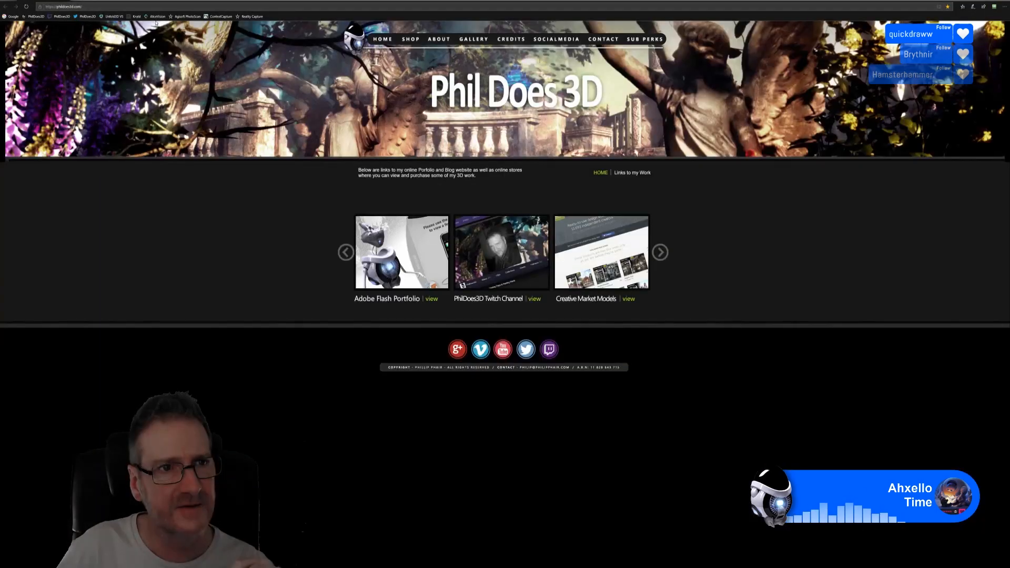
left_click(156, 19)
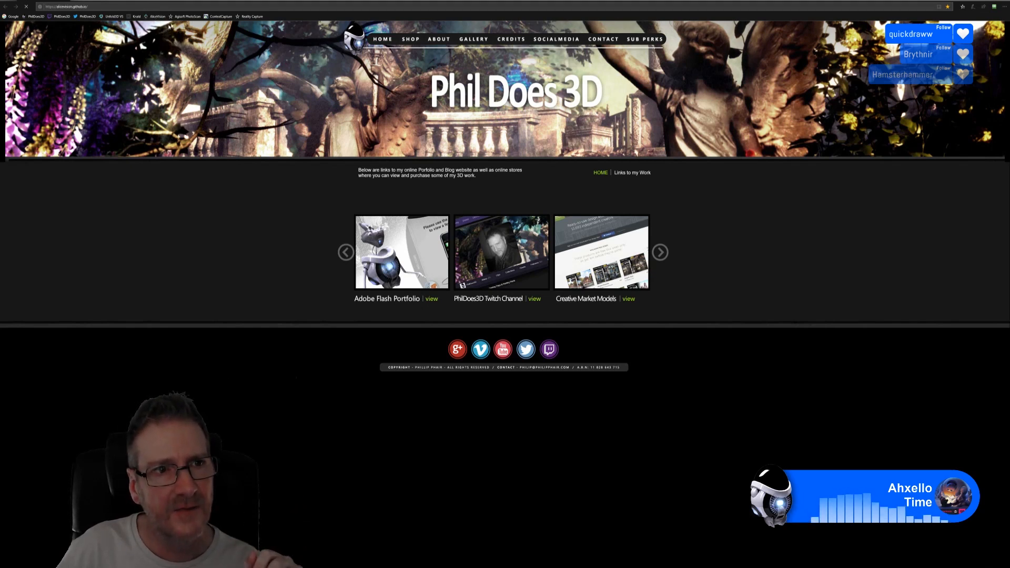
left_click(158, 18)
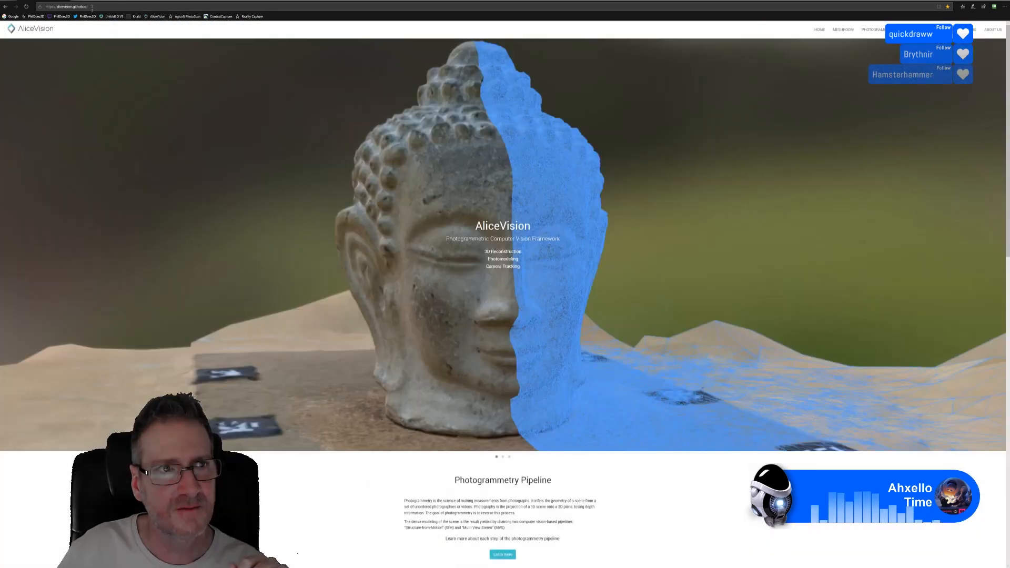
left_click(96, 5)
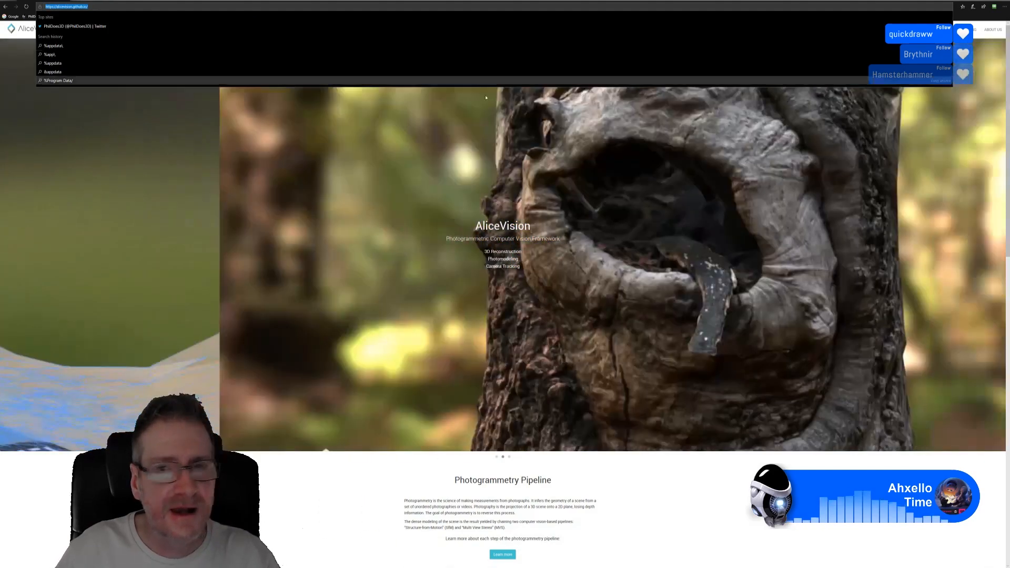
key("Escape")
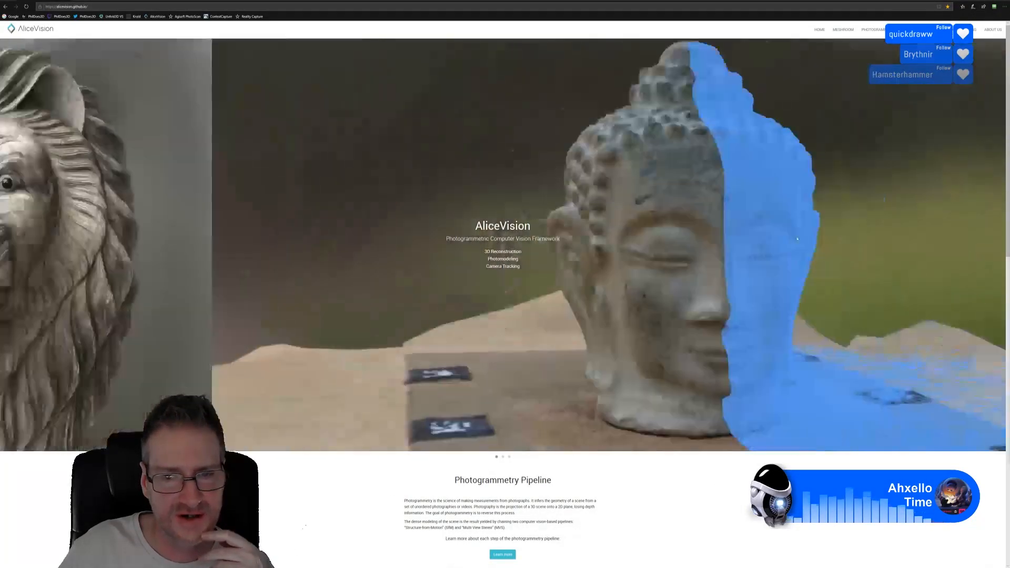
- Look through the Software & Libraries and Results sections of the AliceVision home page and return to RealityCapture
scroll(788, 243, "down", 8)
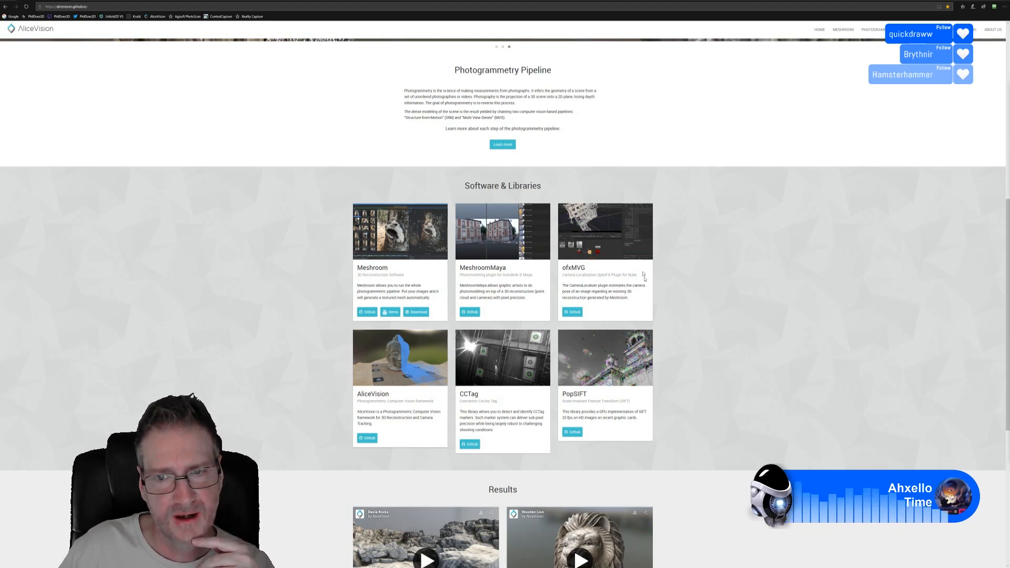
scroll(677, 239, "down", 3)
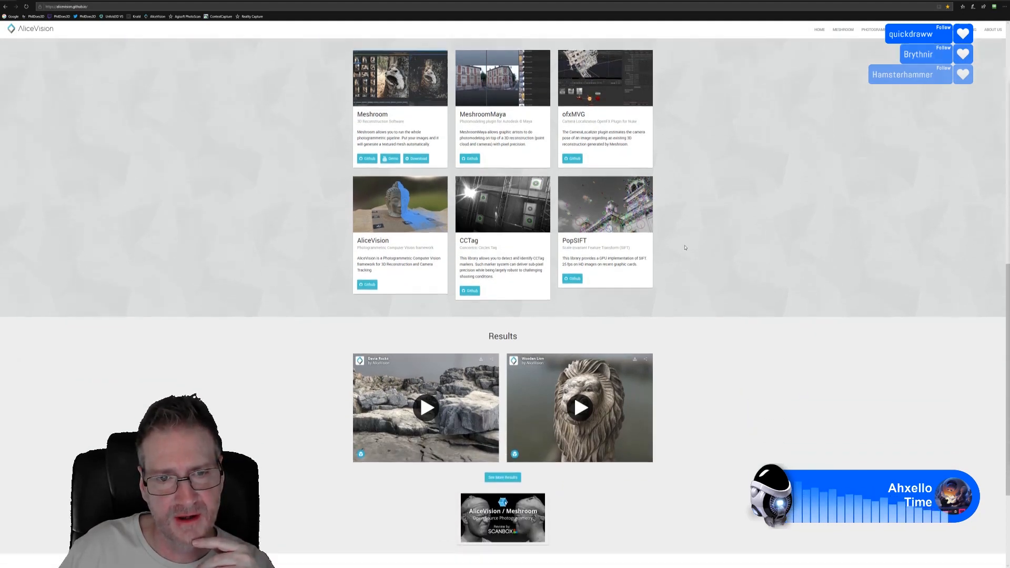
scroll(685, 250, "up", 2)
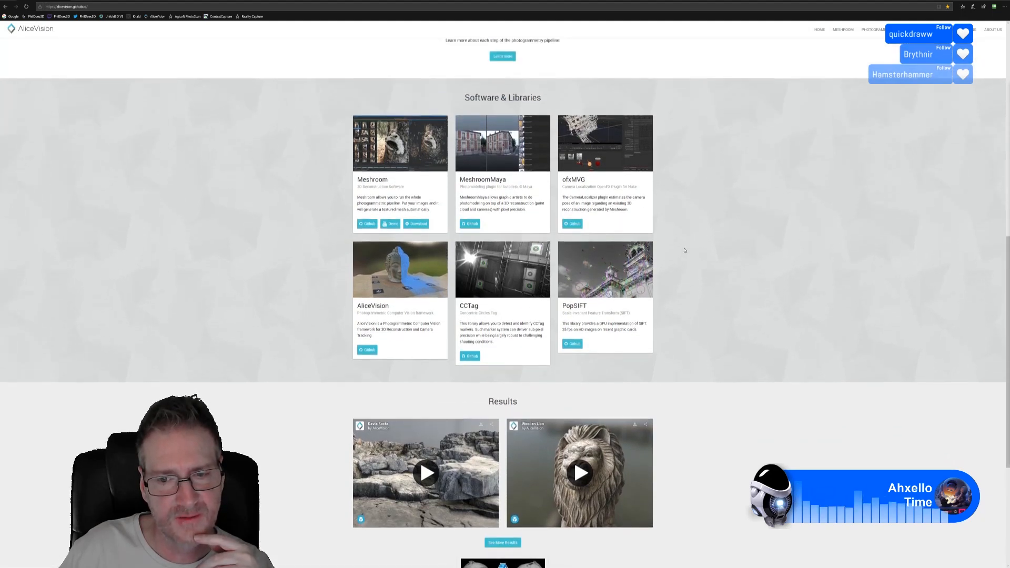
scroll(682, 256, "up", 1)
scroll(681, 257, "up", 8)
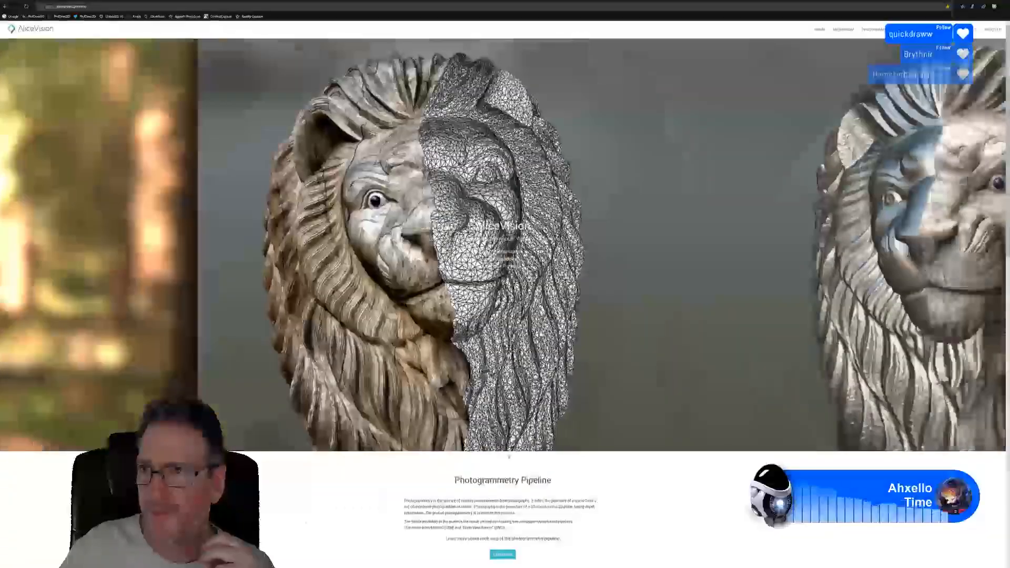
key("alt+Tab")
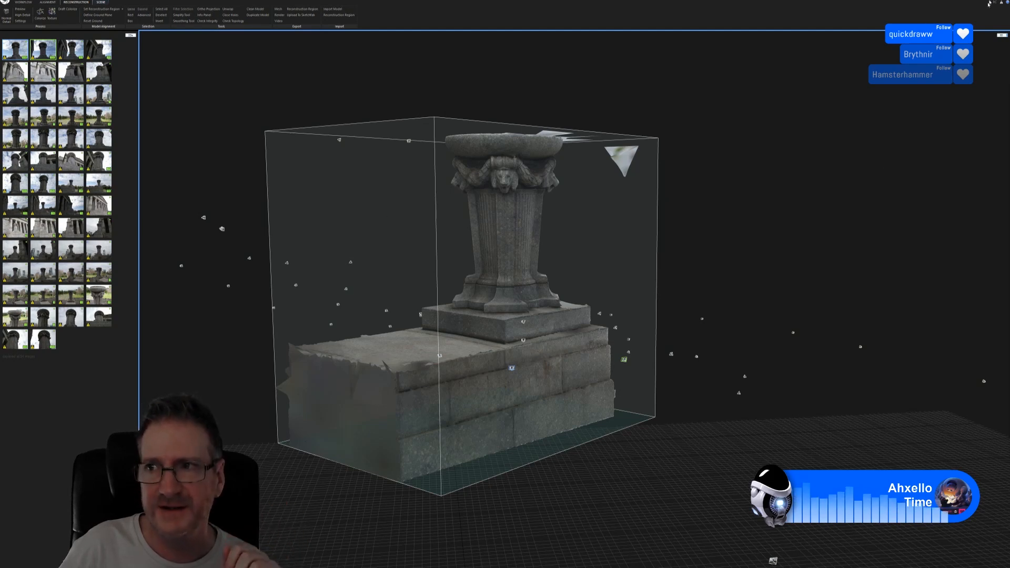
- Switch to PhotoScan and examine its textured column model from several angles around the lion-head capital
key("super+d")
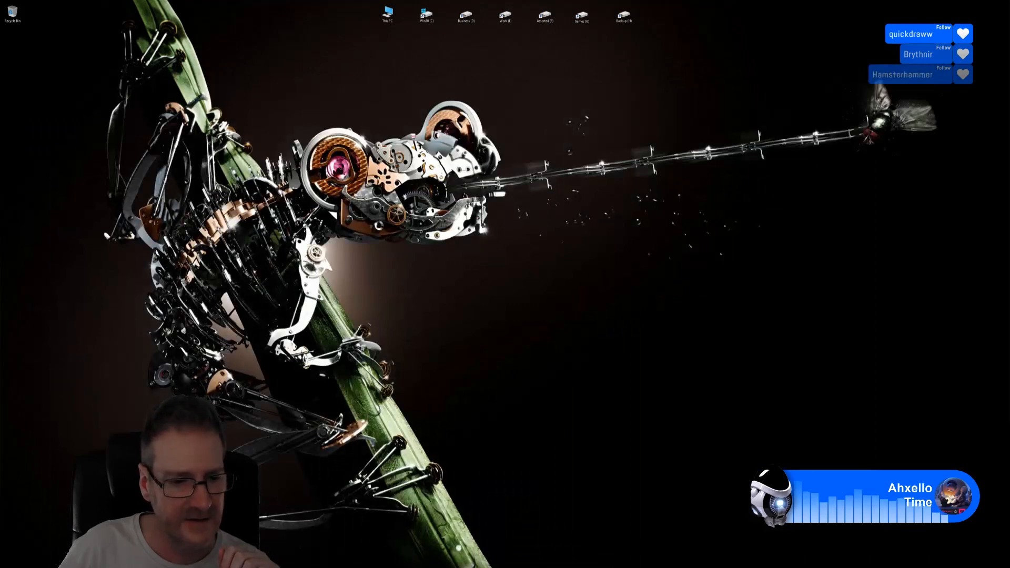
key("alt+Tab")
left_click_drag(572, 300, 580, 246)
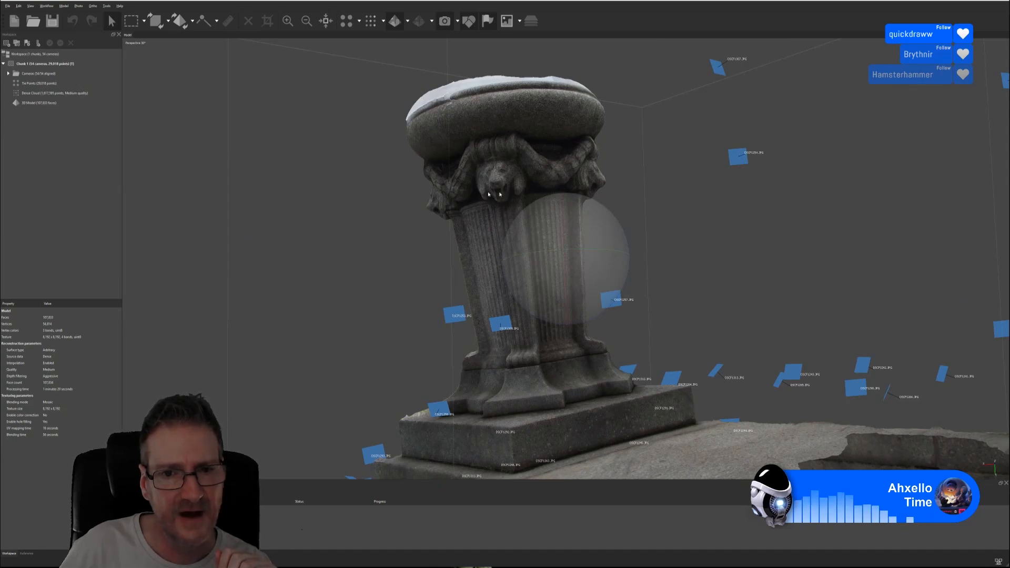
mouse_move(551, 231)
left_mouse_down()
mouse_move(579, 237)
mouse_move(534, 231)
mouse_move(549, 239)
left_mouse_up()
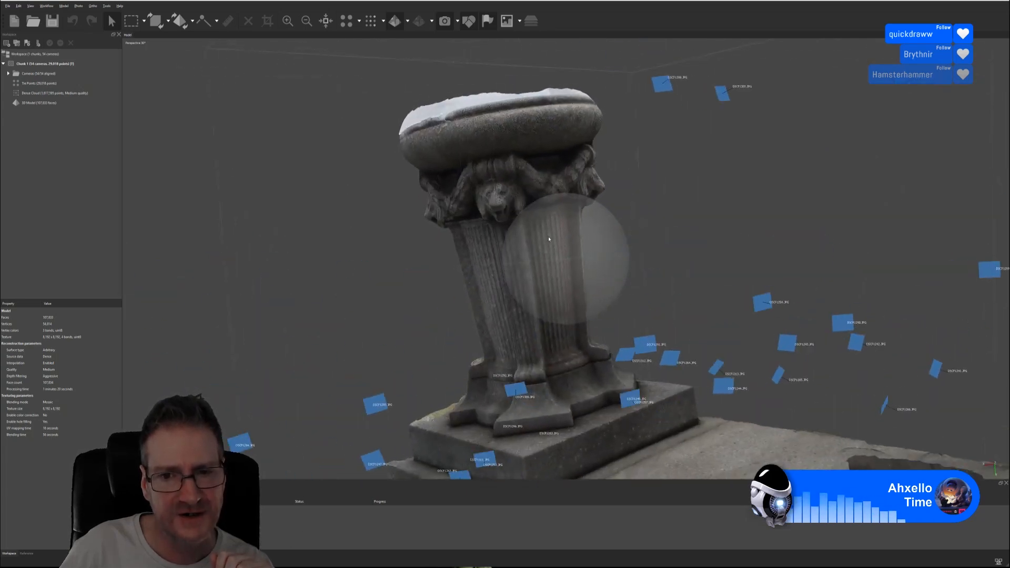
left_click_drag(748, 225, 762, 230)
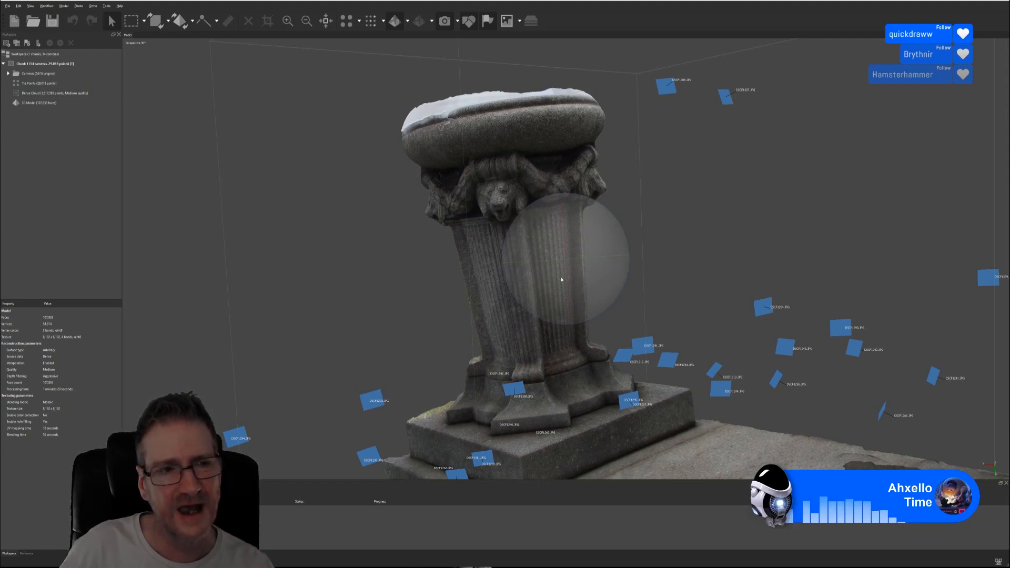
mouse_move(551, 276)
left_mouse_down()
mouse_move(551, 251)
mouse_move(604, 245)
mouse_move(604, 282)
mouse_move(555, 263)
mouse_move(542, 274)
left_mouse_up()
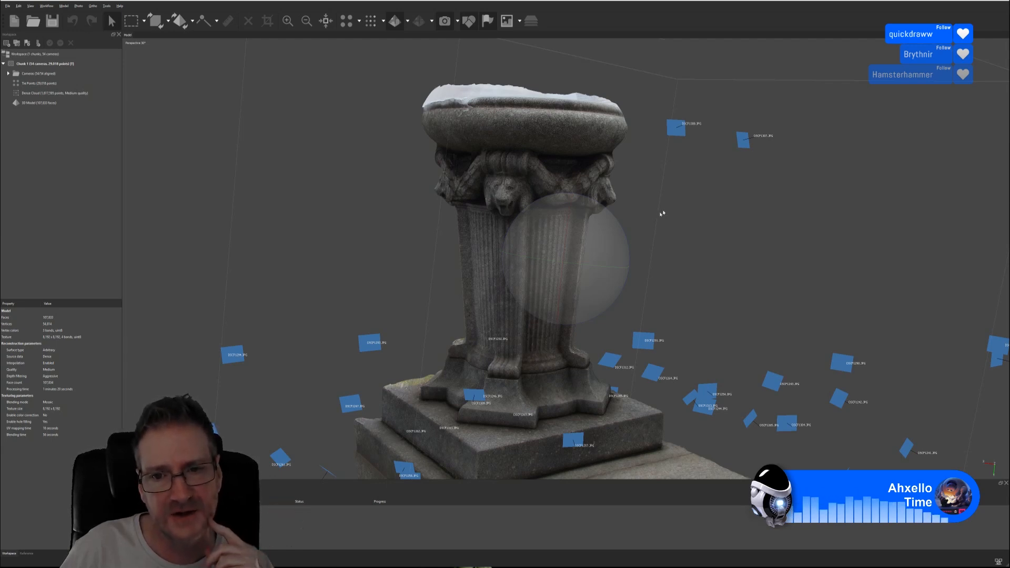
left_click_drag(598, 244, 562, 235)
left_click_drag(545, 273, 581, 279)
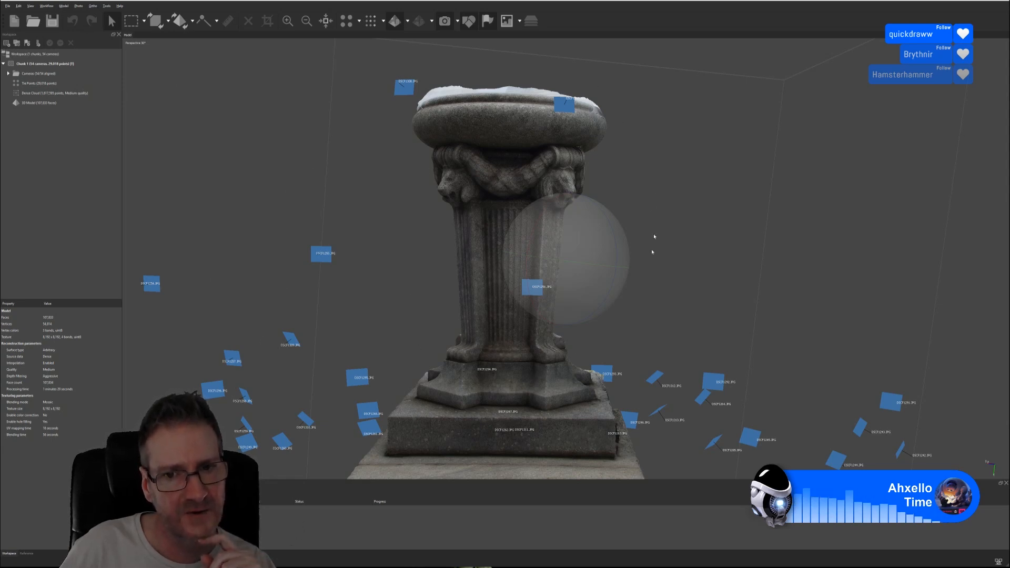
- Inspect the column's fluted shaft, garlands and lion head up close in the PhotoScan model
left_click_drag(561, 248, 520, 245)
mouse_move(590, 242)
left_mouse_down()
mouse_move(538, 238)
mouse_move(605, 250)
left_mouse_up()
left_click_drag(531, 298, 552, 289)
scroll(487, 179, "up", 2)
scroll(484, 179, "up", 2)
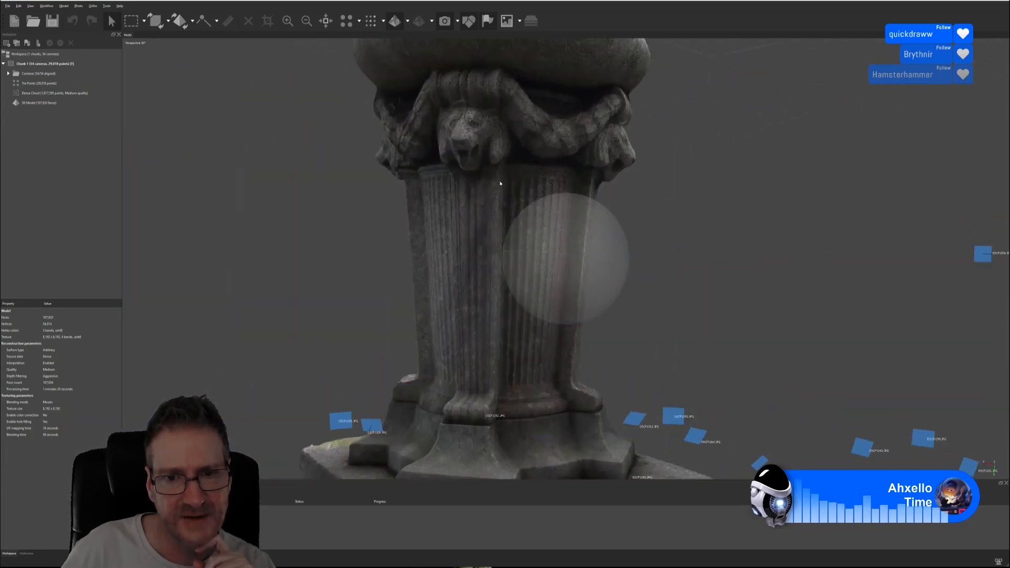
scroll(507, 203, "down", 5)
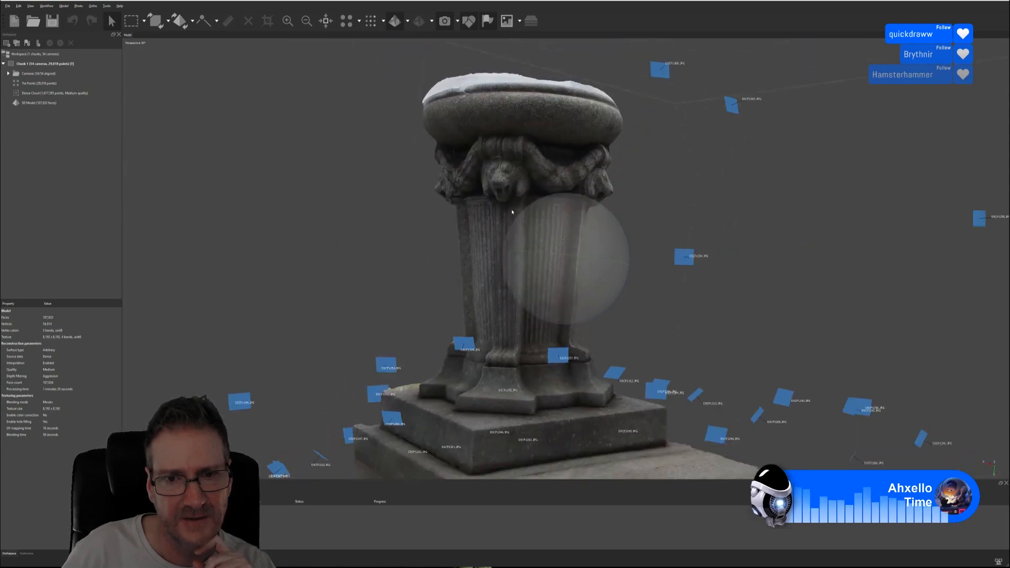
- View the whole PhotoScan column with its plinth and stone base from other sides
mouse_move(521, 212)
left_mouse_down()
mouse_move(548, 232)
mouse_move(527, 228)
left_mouse_up()
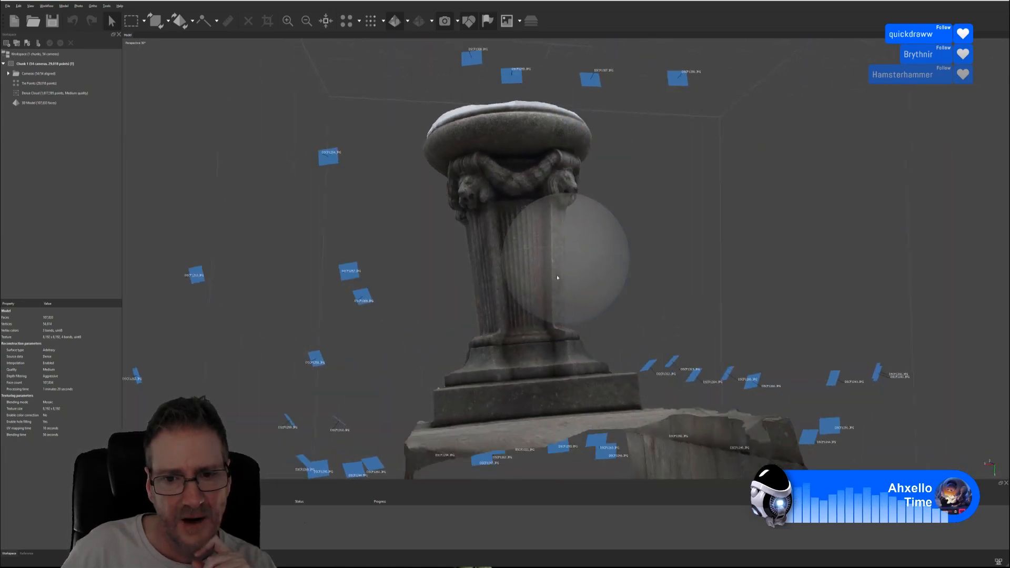
left_click_drag(554, 275, 543, 284)
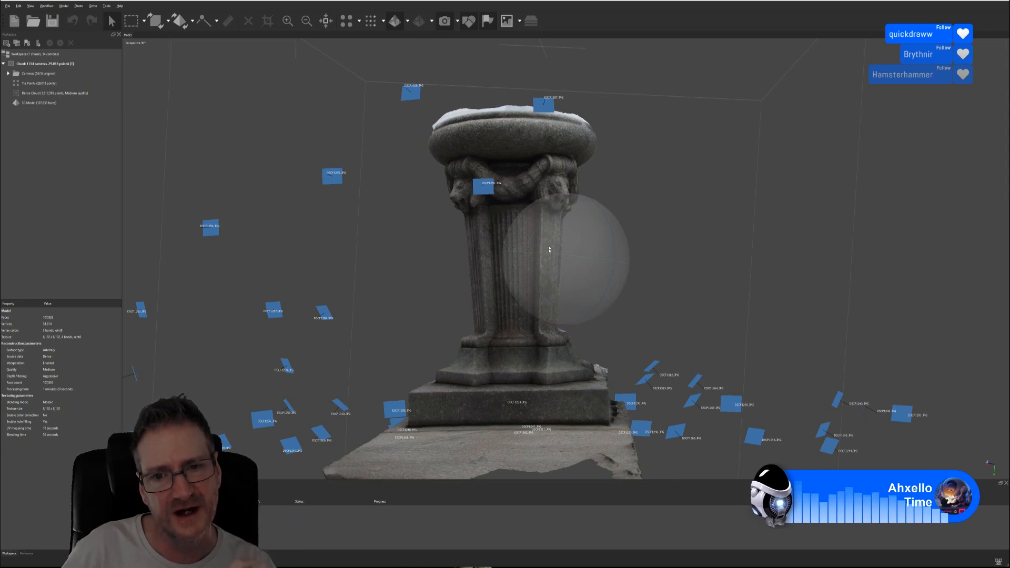
left_click_drag(548, 248, 515, 222)
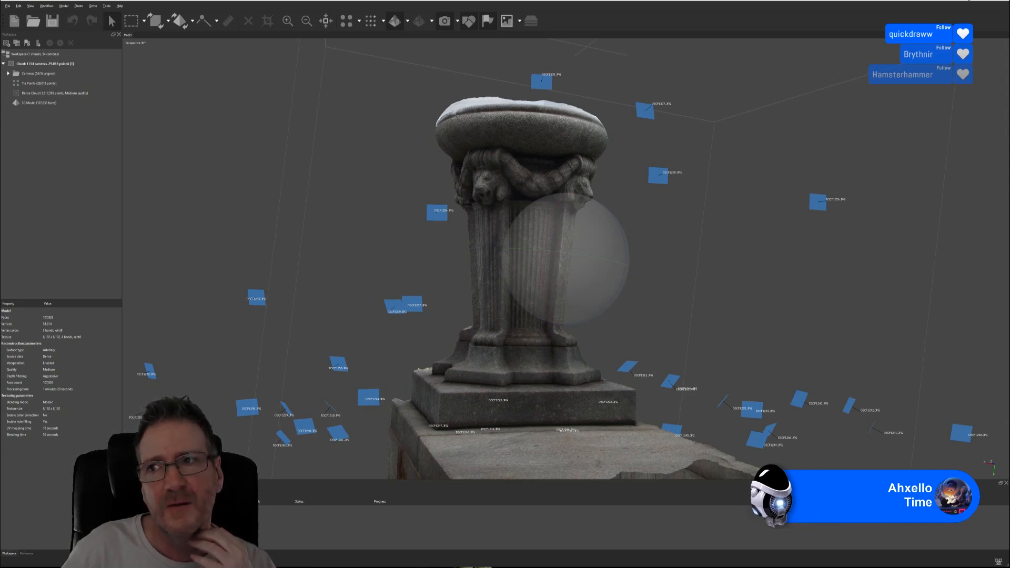
- Return to RealityCapture and view its column reconstruction from different sides for comparison with the PhotoScan model
key("super+d")
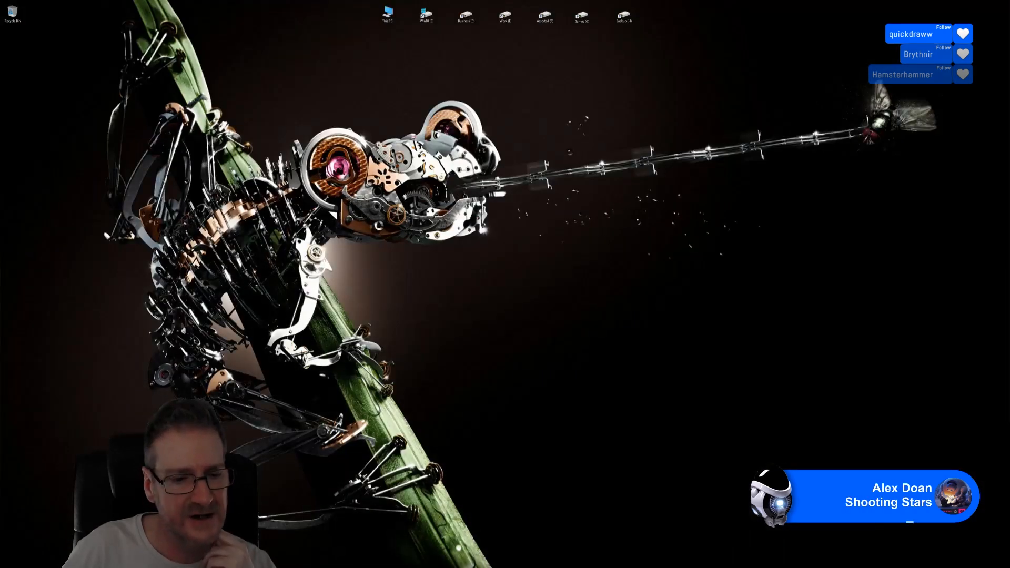
key("super+d")
scroll(770, 262, "down", 3)
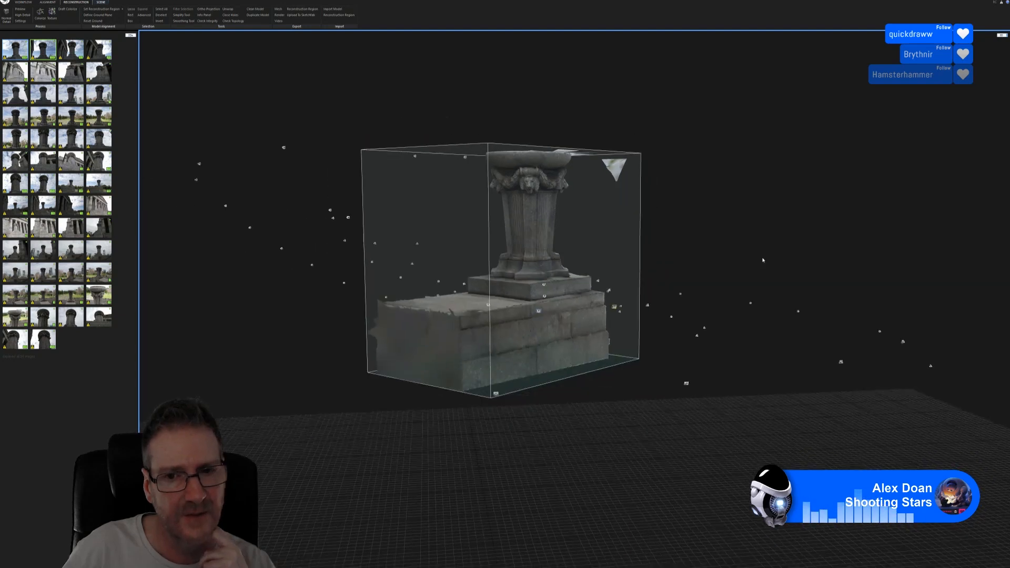
left_click_drag(770, 262, 660, 245)
scroll(535, 232, "up", 2)
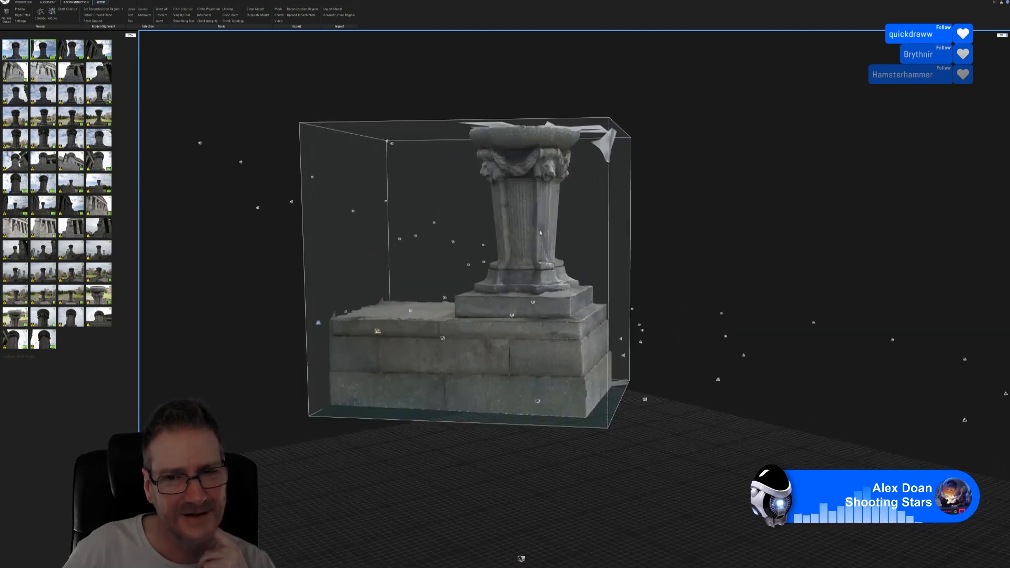
left_click_drag(540, 233, 573, 225)
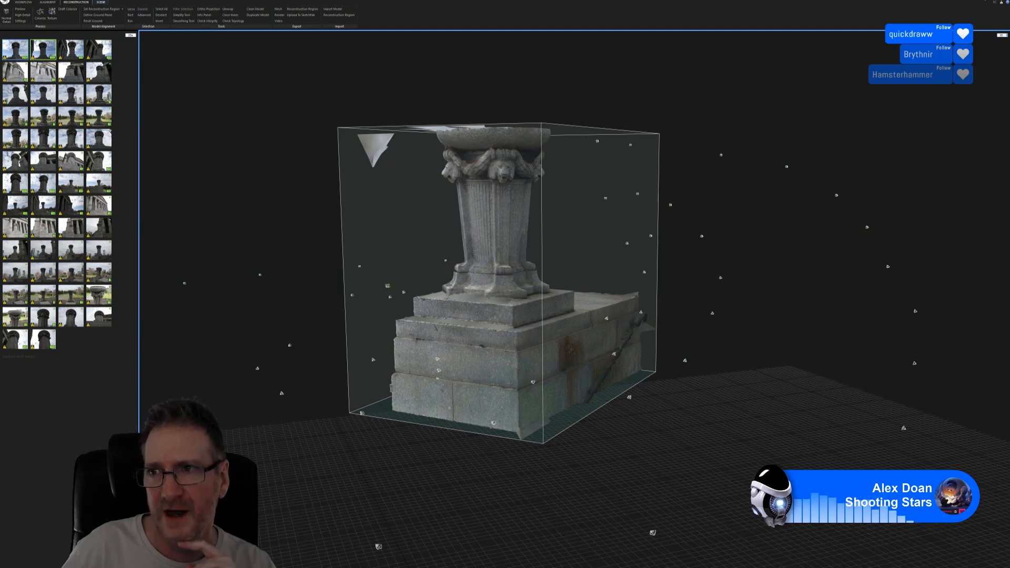
- Minimise RealityCapture and open the Twitch folder on the Work (E:) drive in File Explorer
left_click(981, 3)
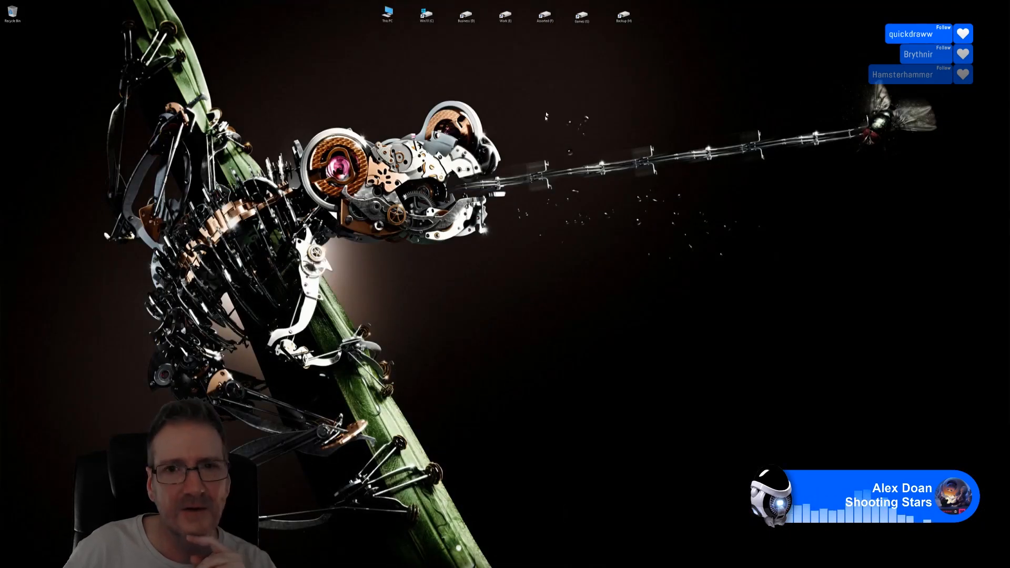
double_click(500, 20)
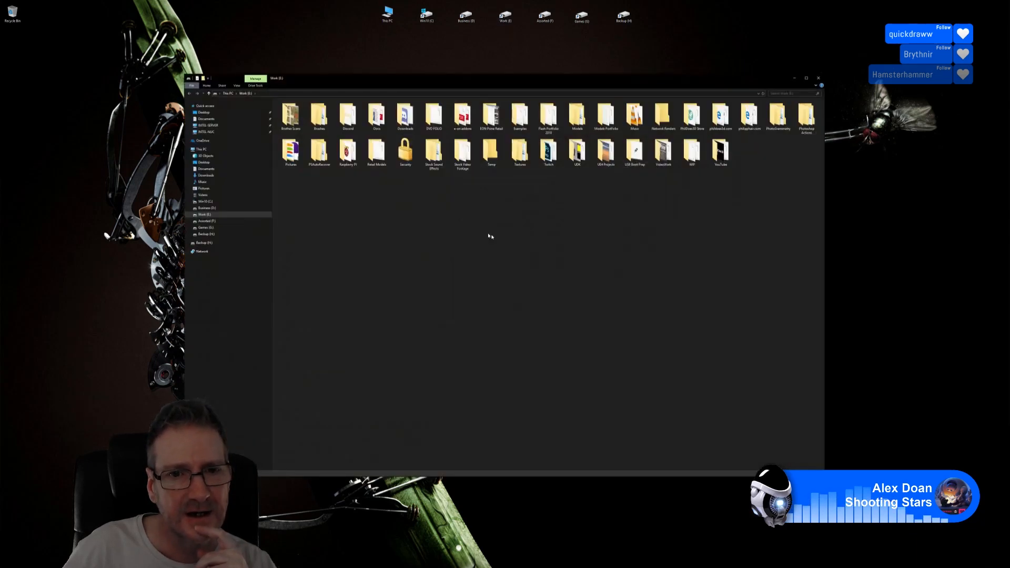
left_click(550, 154)
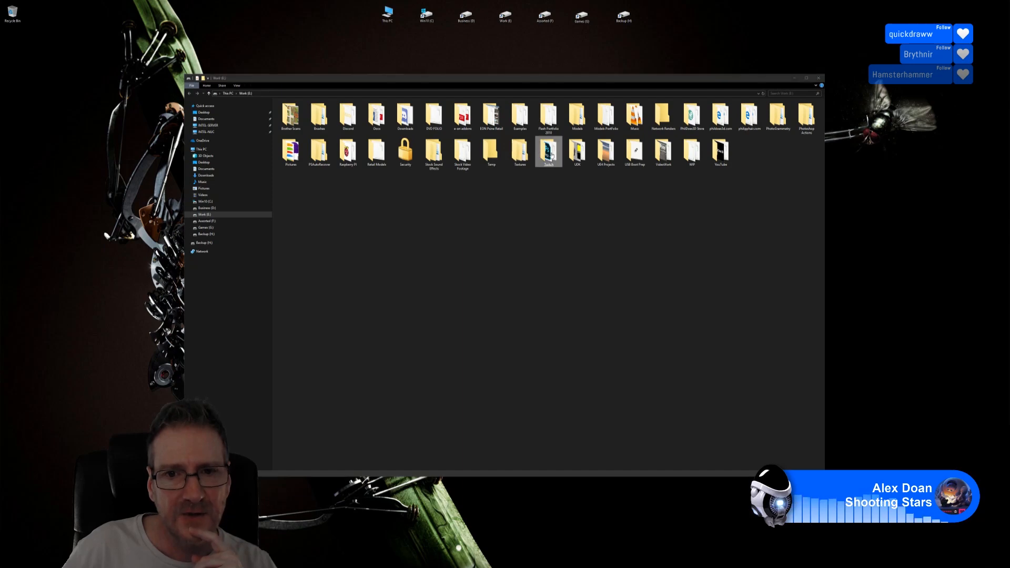
double_click(549, 153)
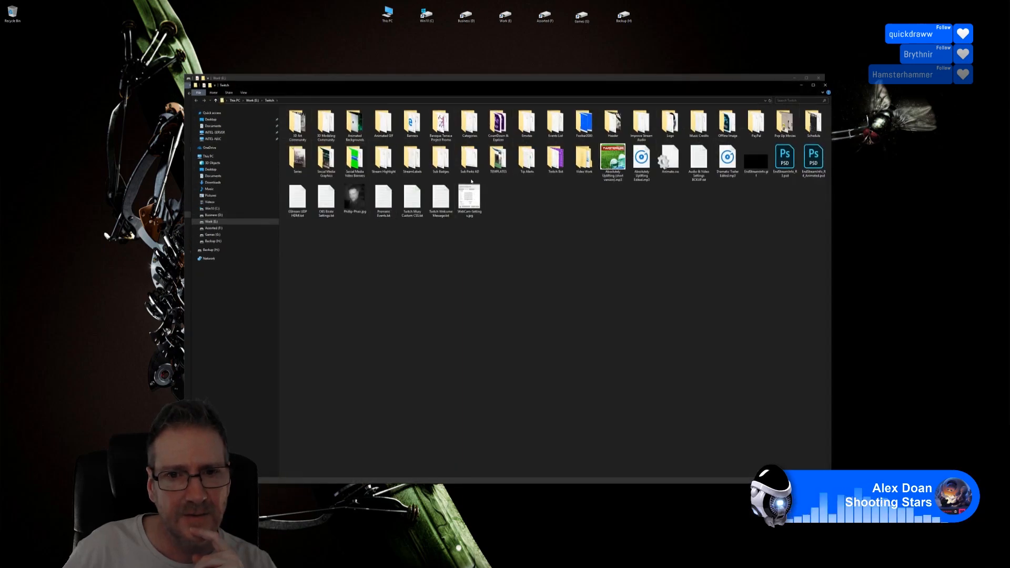
- Open PhotoScan_Breakdown.jpg from the TEMPLATES folder and check its comparison chart against the PhotoScan column
double_click(498, 158)
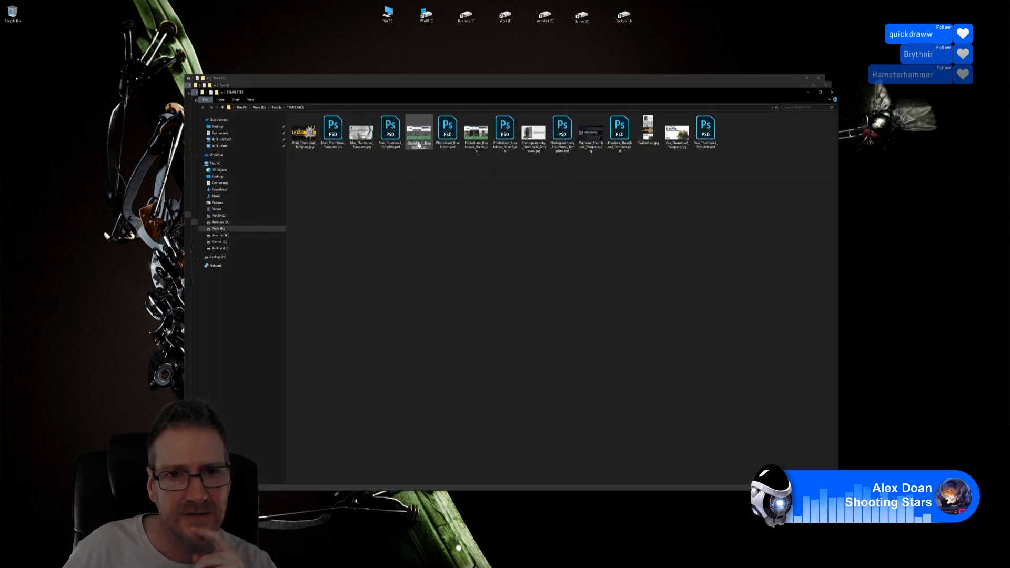
double_click(419, 145)
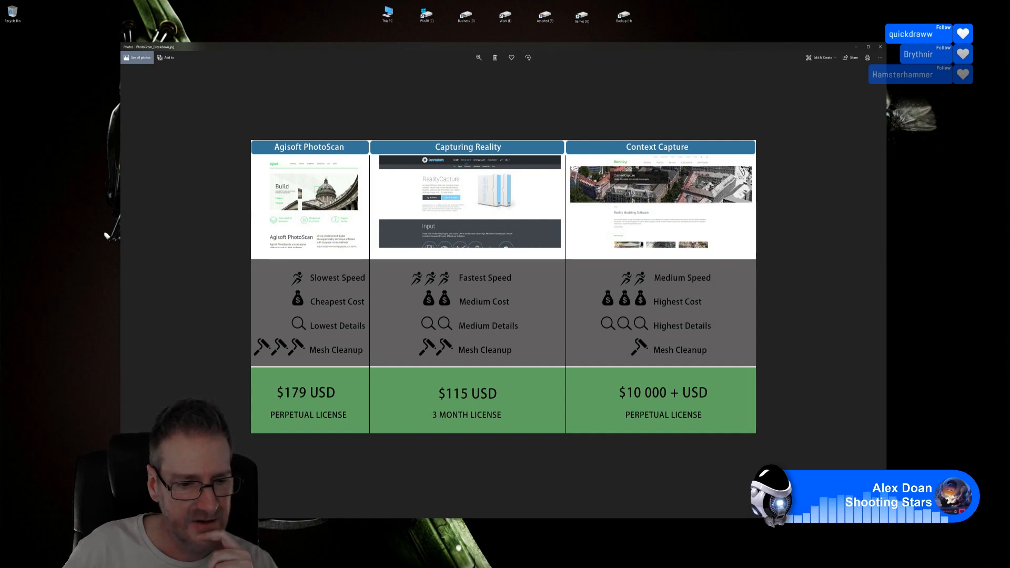
key("alt+Tab")
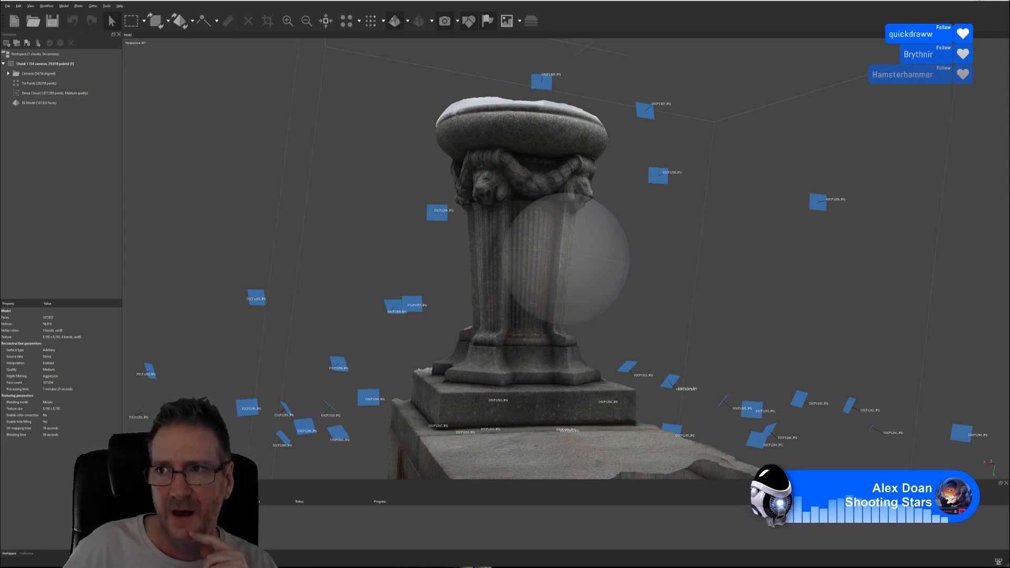
left_click(979, 2)
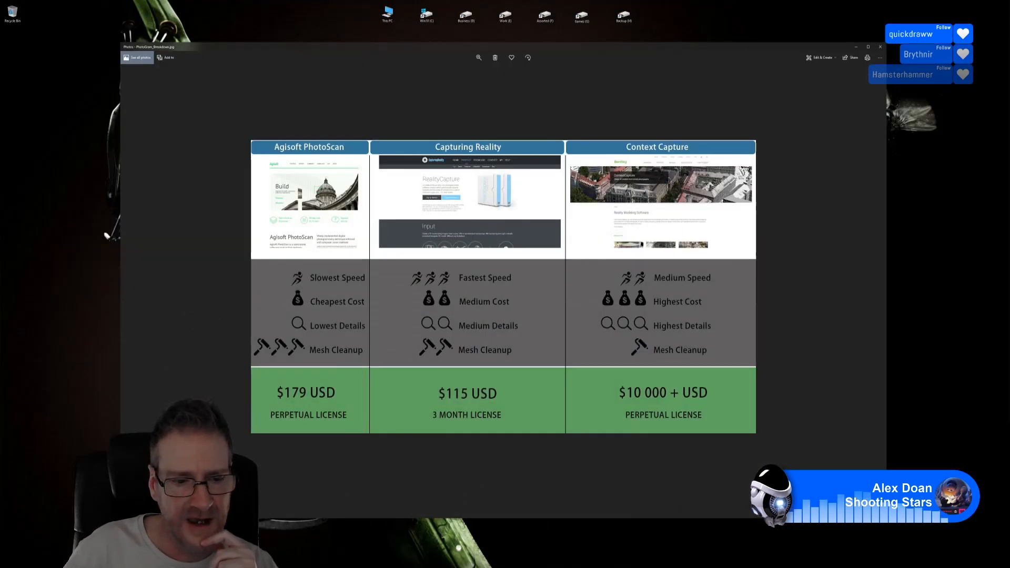
- View the column again in RealityCapture and ContextCapture, turning each model slightly, and minimise ContextCapture
key("alt+Tab")
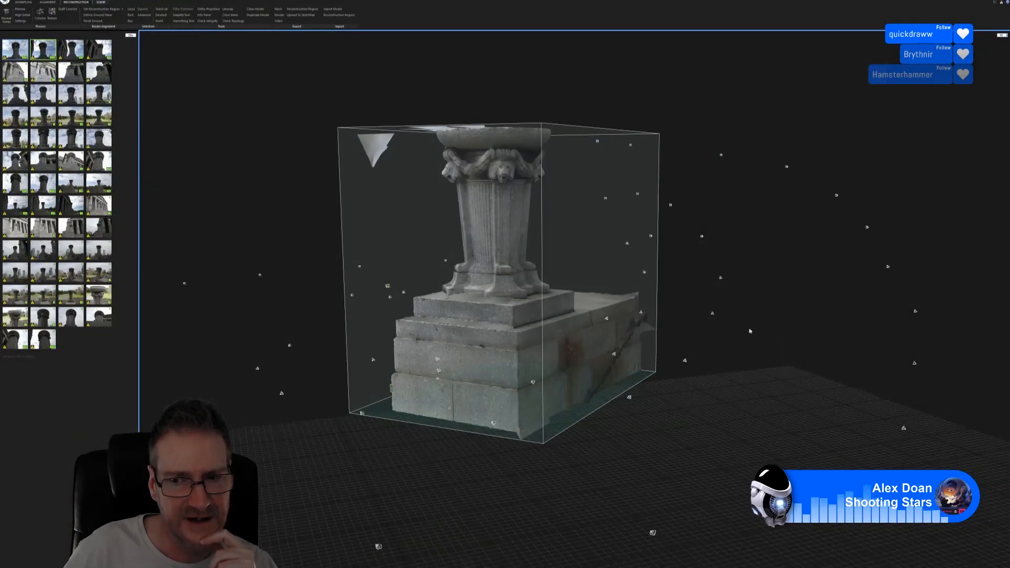
mouse_move(750, 331)
left_mouse_down()
mouse_move(752, 318)
mouse_move(742, 320)
mouse_move(753, 330)
left_mouse_up()
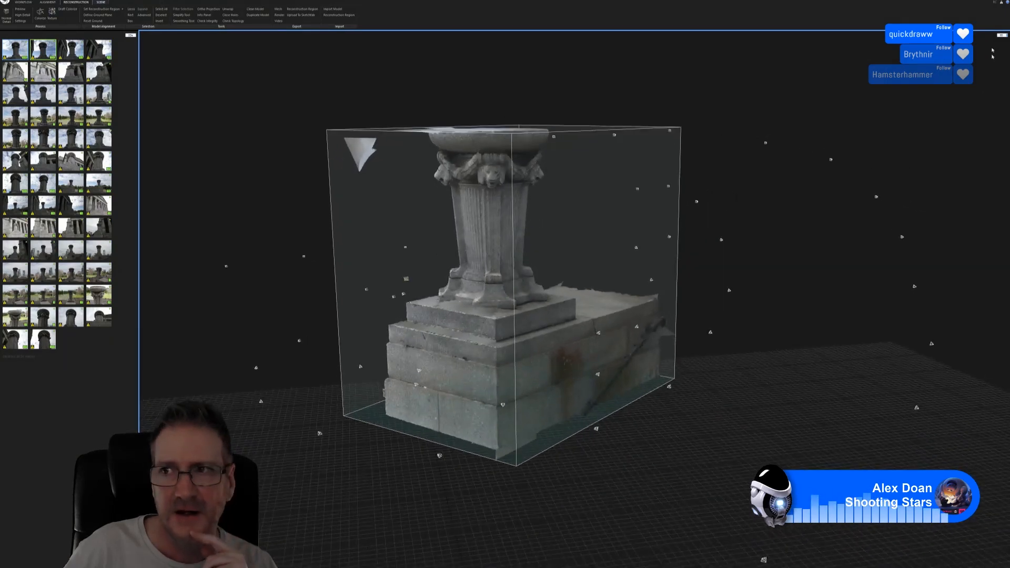
key("alt+Tab")
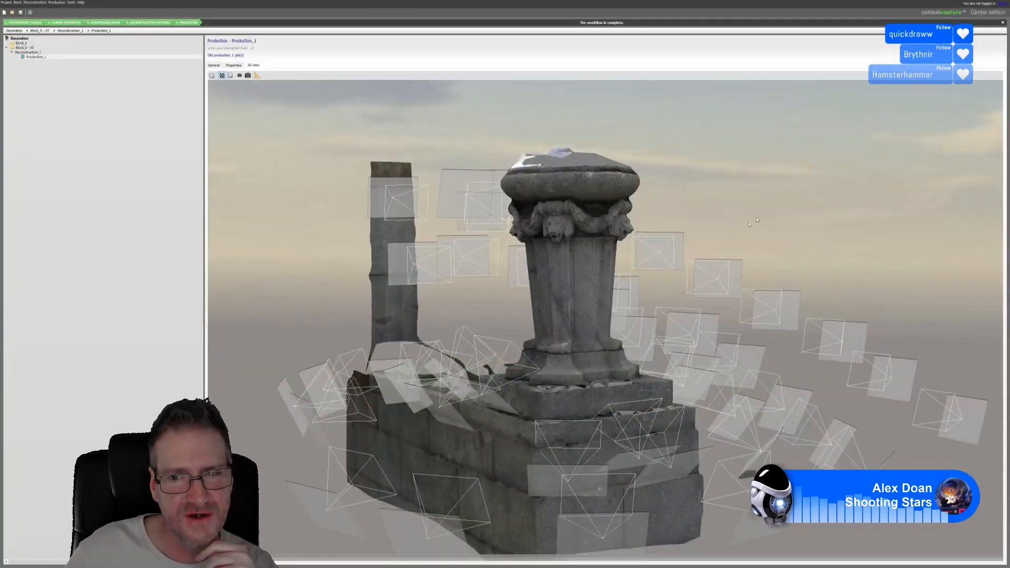
mouse_move(756, 220)
left_mouse_down()
mouse_move(180, 219)
mouse_move(894, 206)
left_mouse_up()
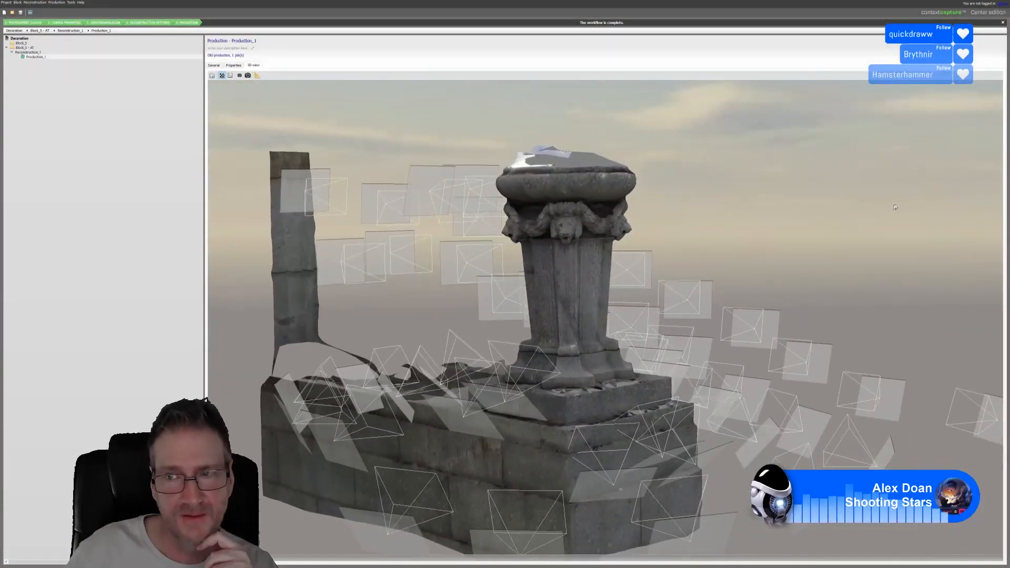
left_click(987, 1)
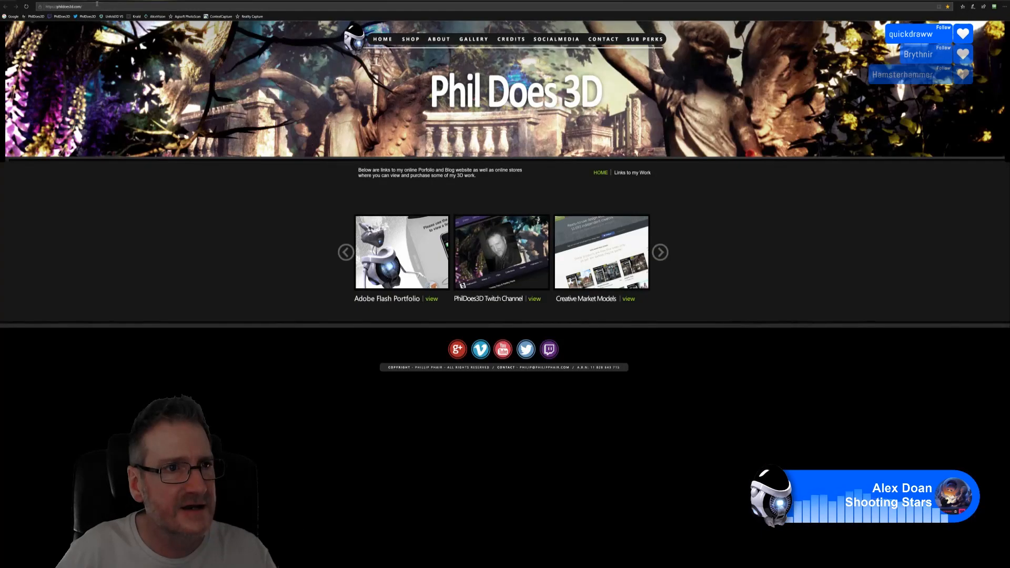
- Load the i.imgur.com image link in the browser to view the coastal rock scan, and leave the browser
left_click(93, 6)
type("https://i.imgur.com/vt1yxjjh.jpg")
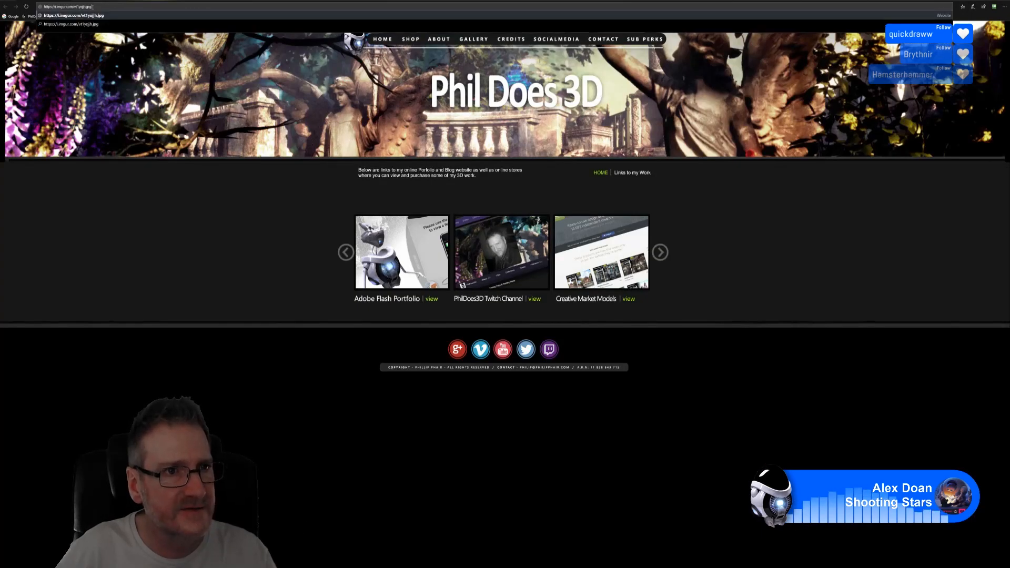
key("Return")
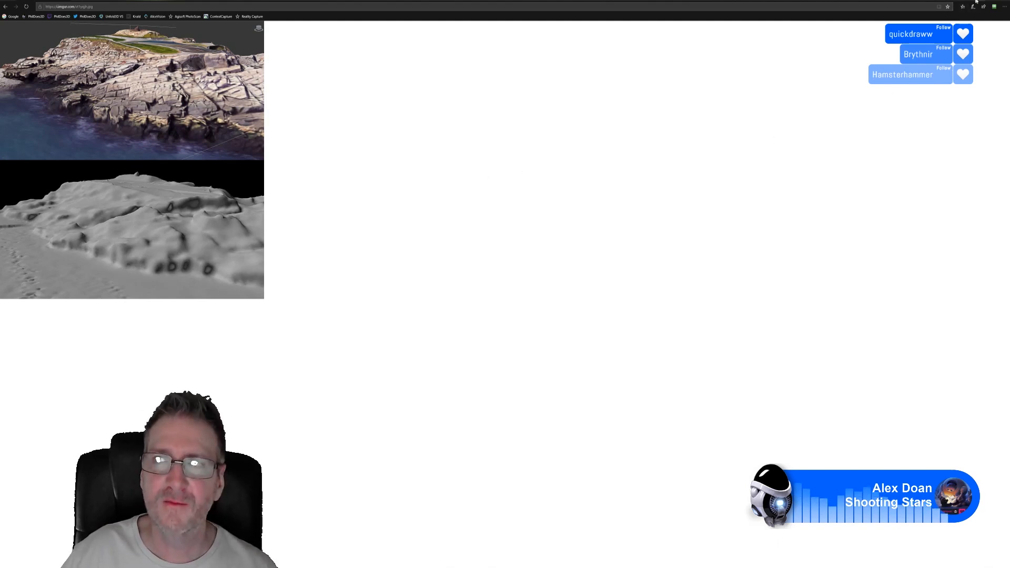
left_click(1001, 2)
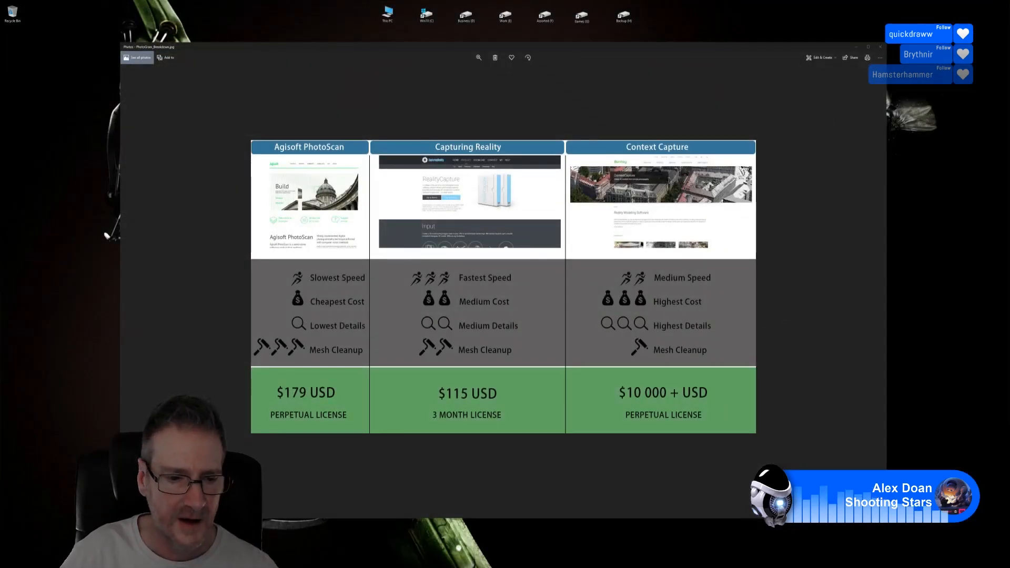
- Show the display performance settings in 3ds Max's Viewport Configuration, cancel the dialog and minimise the program
key("alt+Tab")
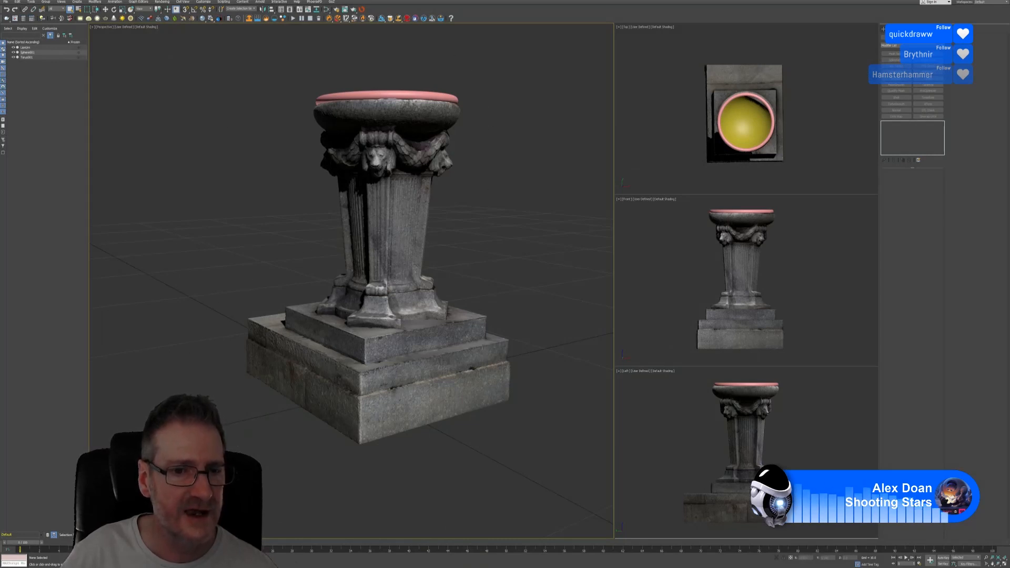
left_click(95, 27)
left_click(131, 90)
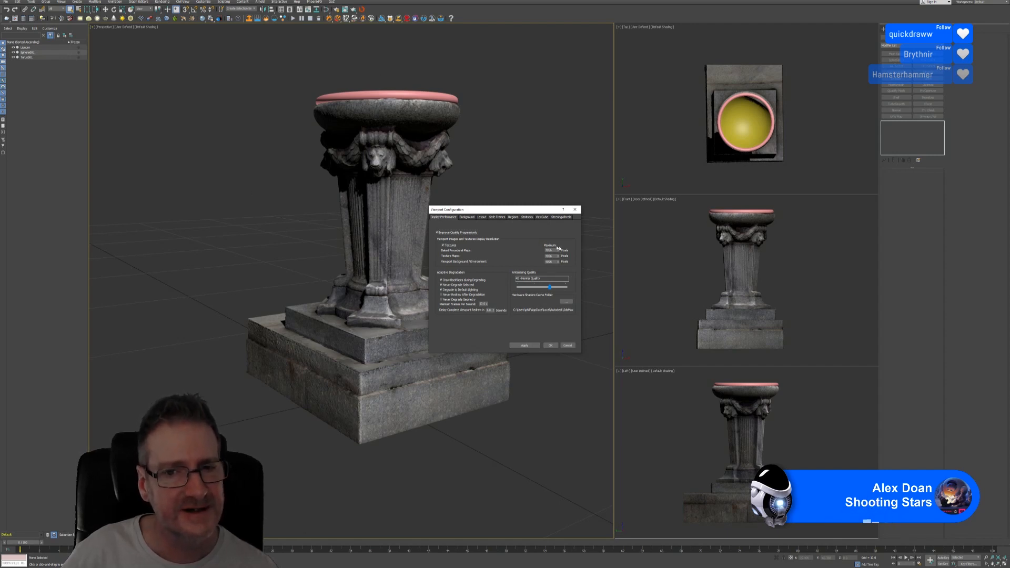
left_click(566, 344)
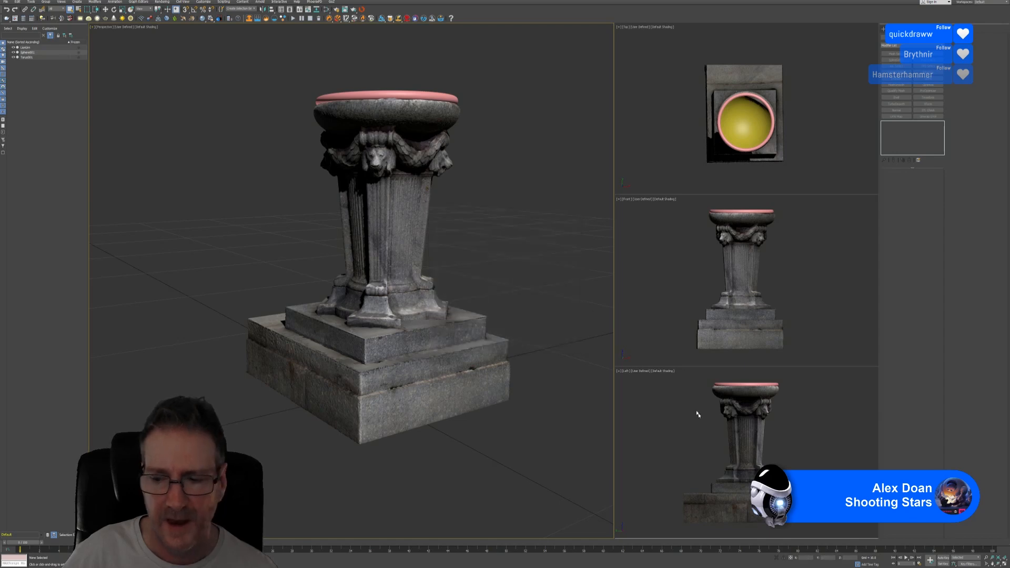
left_click(979, 1)
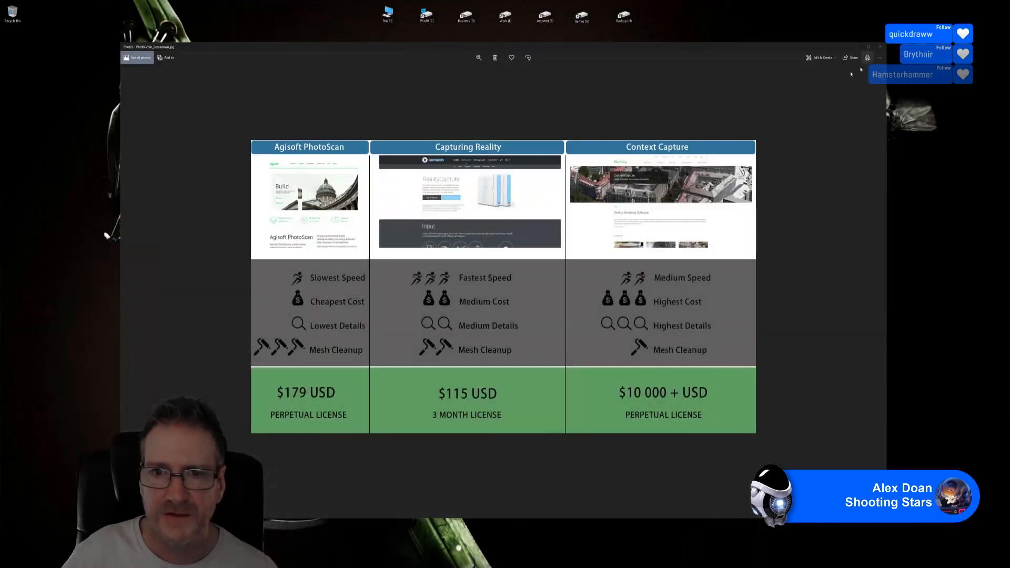
- View the total-time comparison chart in Photos, return to the price and feature chart, and close the viewer
left_click(868, 287)
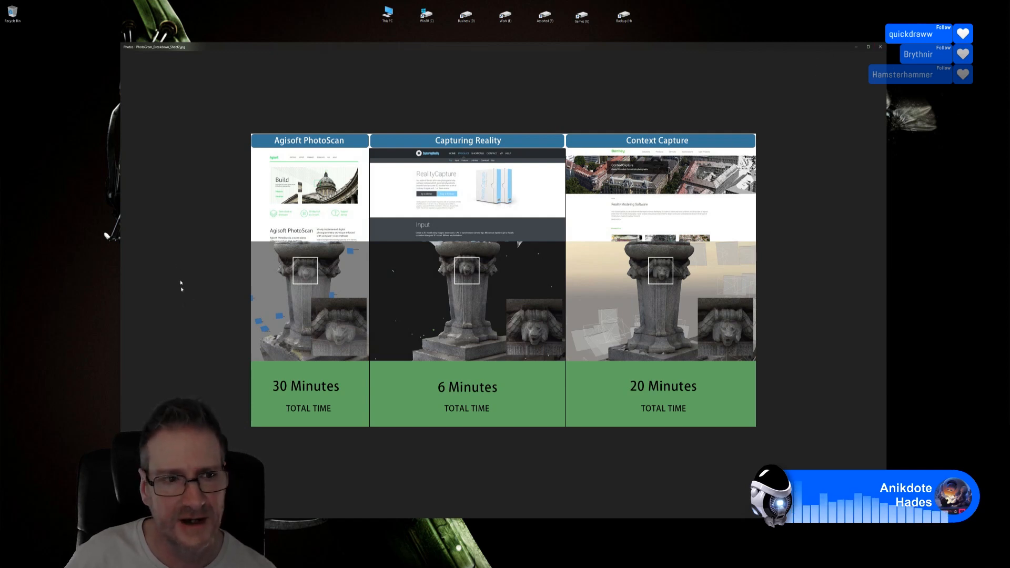
left_click(134, 281)
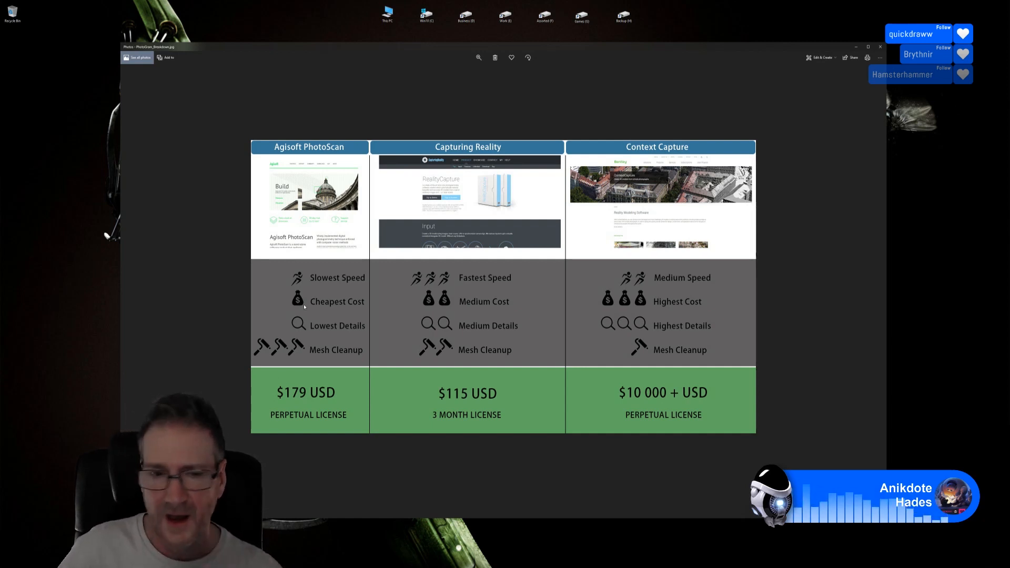
left_click(880, 47)
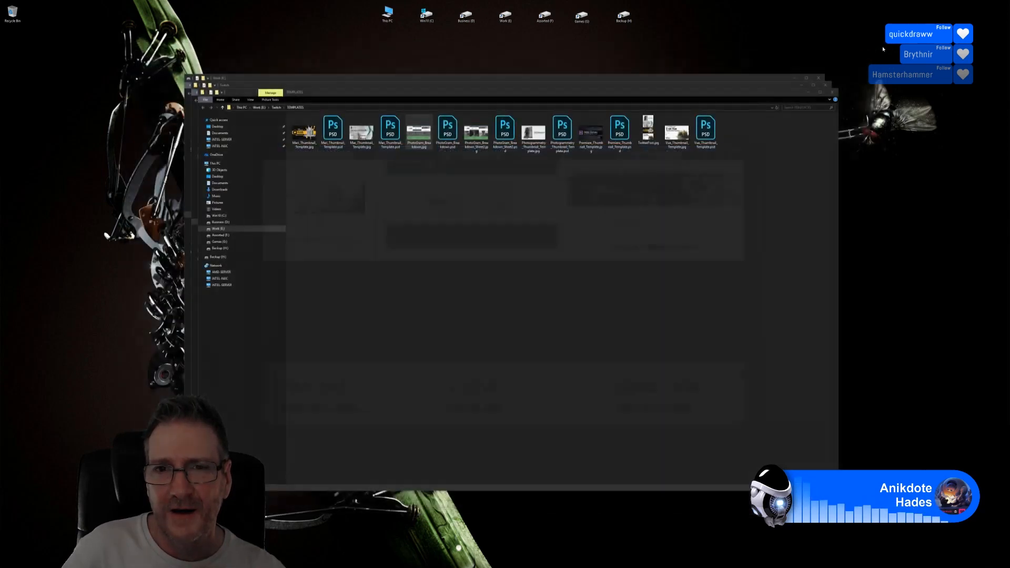
- Close the TEMPLATES, Twitch and Work (E:) windows in File Explorer
left_click(832, 93)
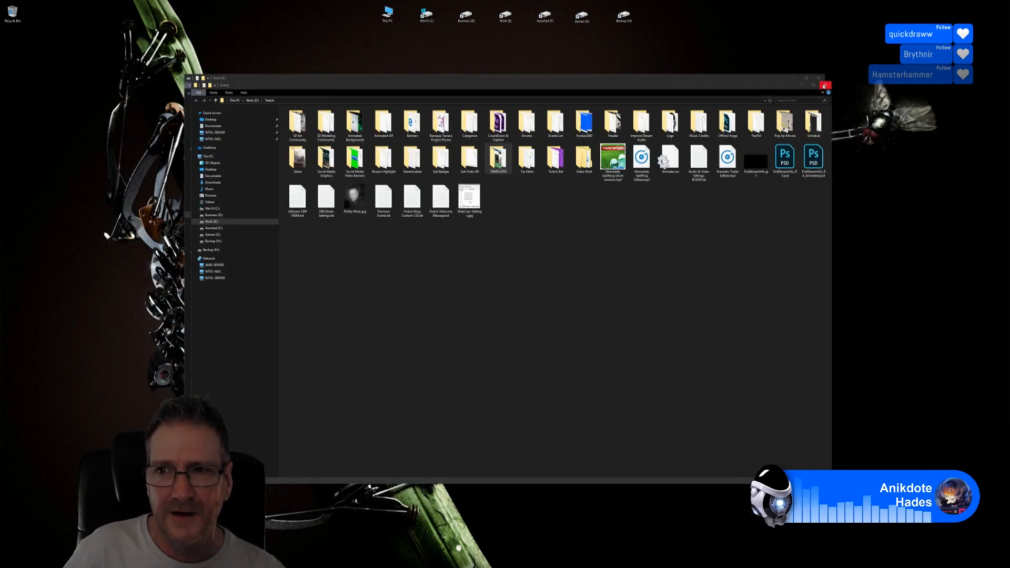
left_click(824, 85)
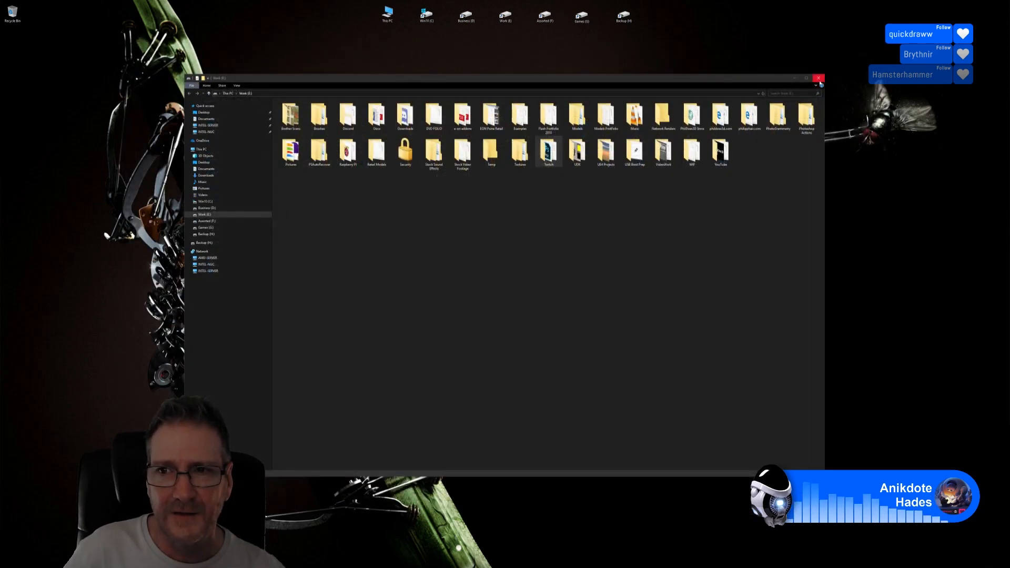
left_click(817, 78)
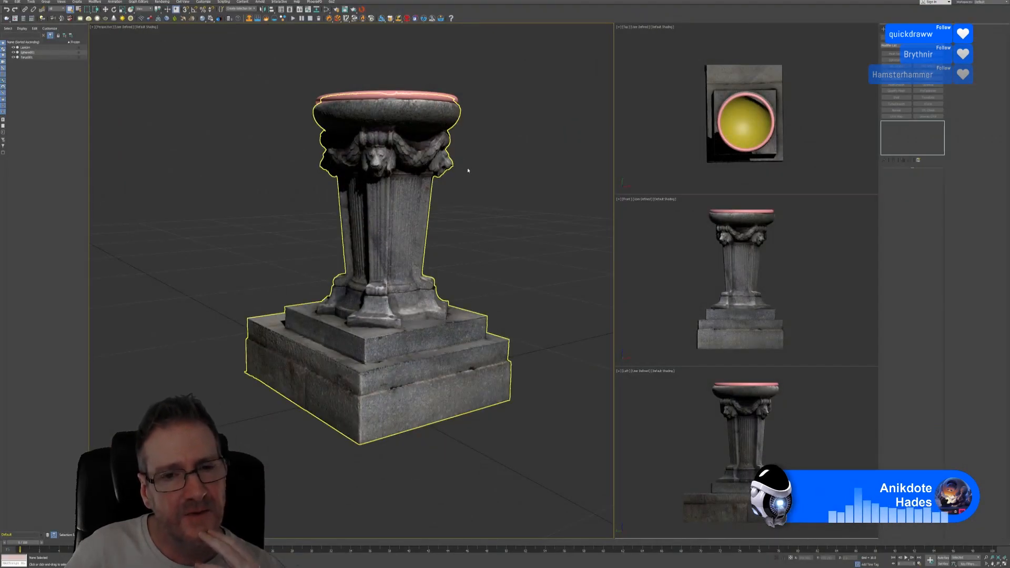
- Select the column mesh in 3ds Max at its stepped stone base
left_click(343, 46)
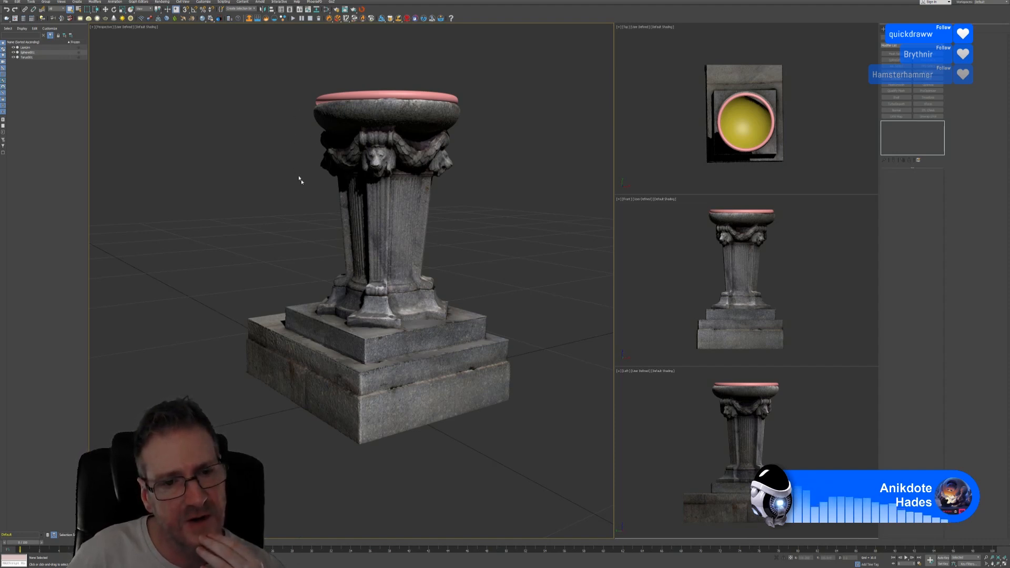
scroll(403, 354, "up", 5)
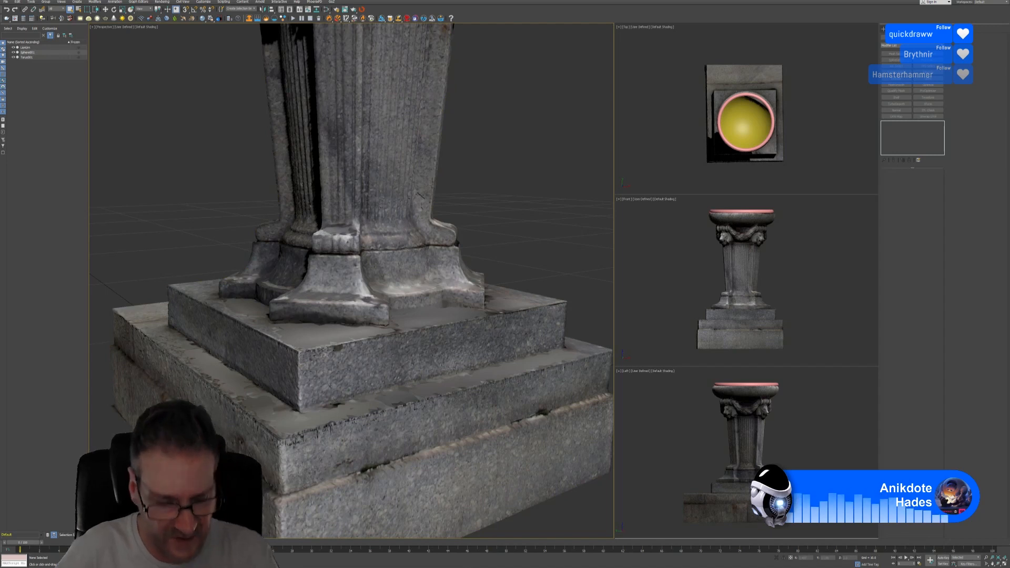
left_click(360, 372)
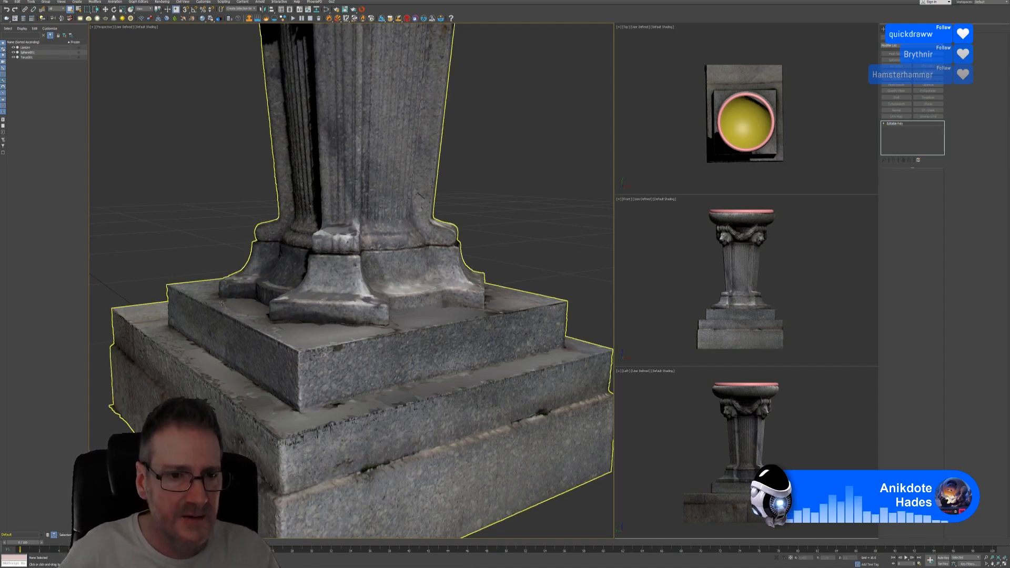
left_click(434, 329)
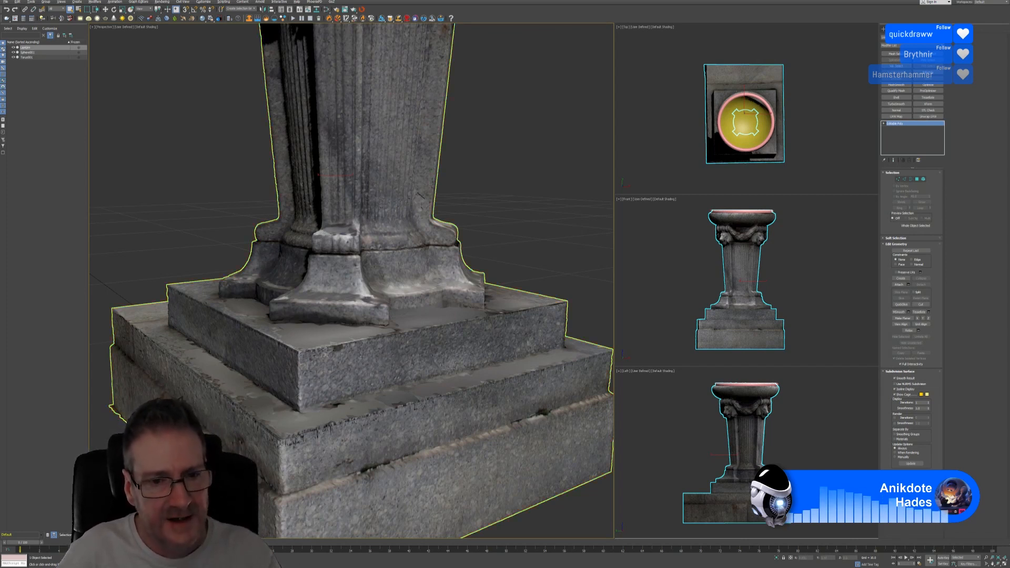
- Inspect the selected column mesh from below and above, including its open underside, bowl and the stone steps up close
scroll(389, 365, "down", 5)
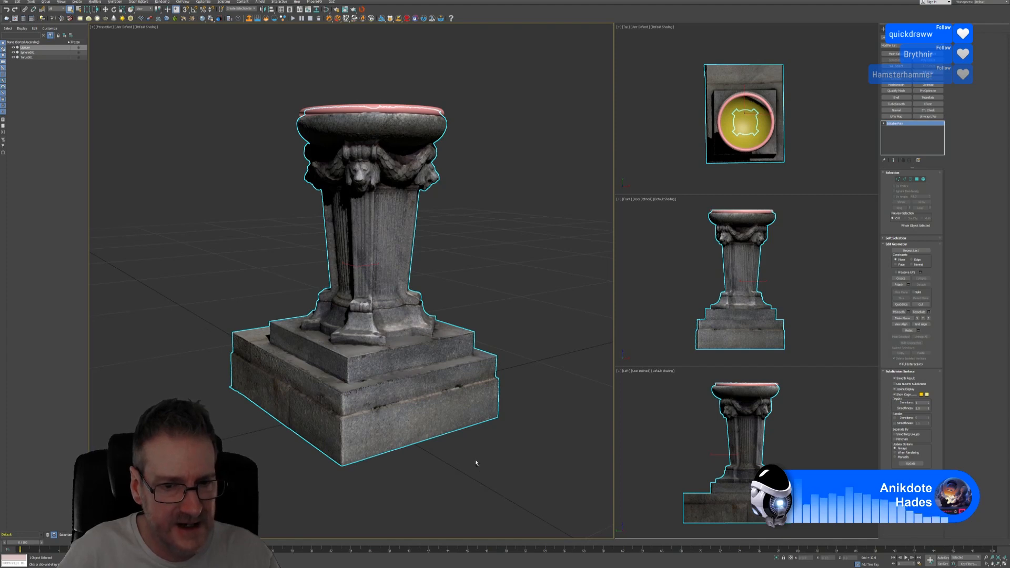
middle_click_drag(476, 463, 472, 441, "alt")
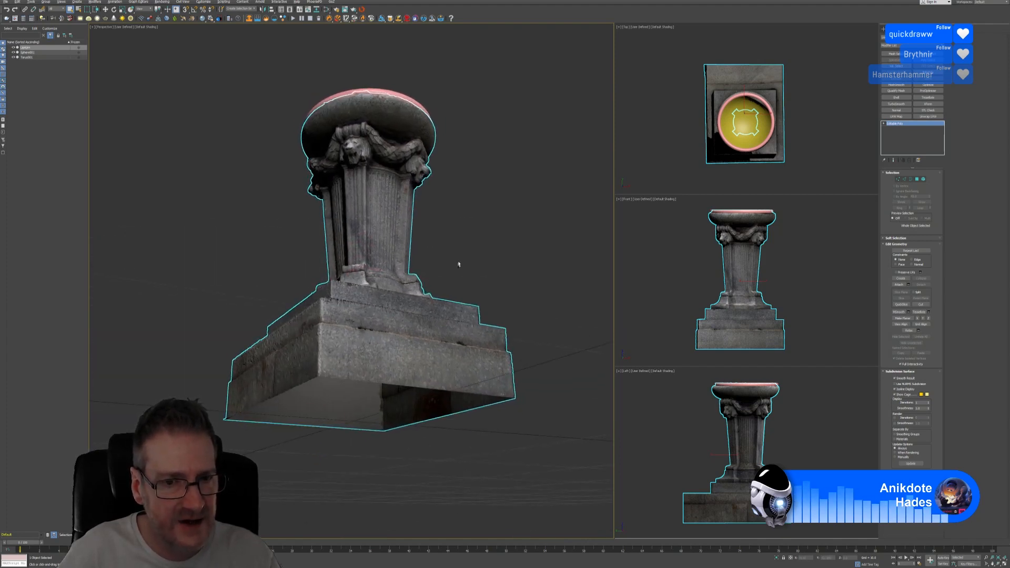
middle_click_drag(459, 264, 464, 289, "alt")
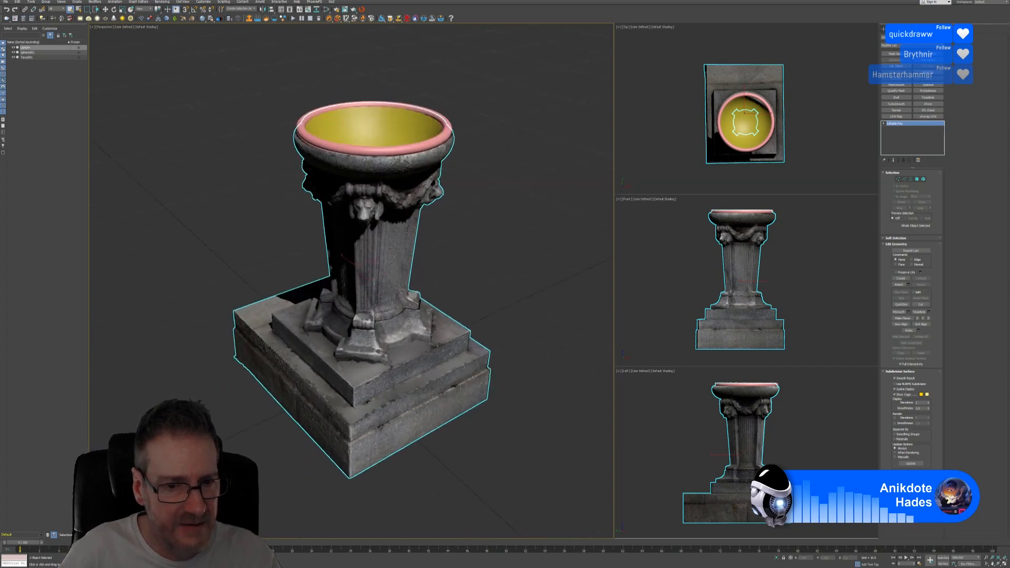
scroll(351, 362, "up", 5)
scroll(341, 382, "up", 3)
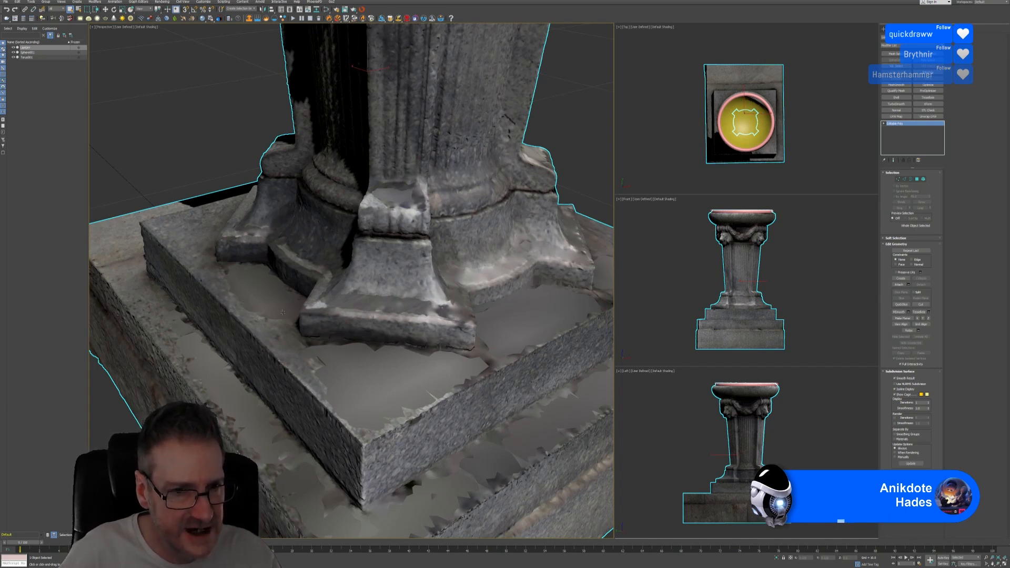
scroll(507, 321, "down", 8)
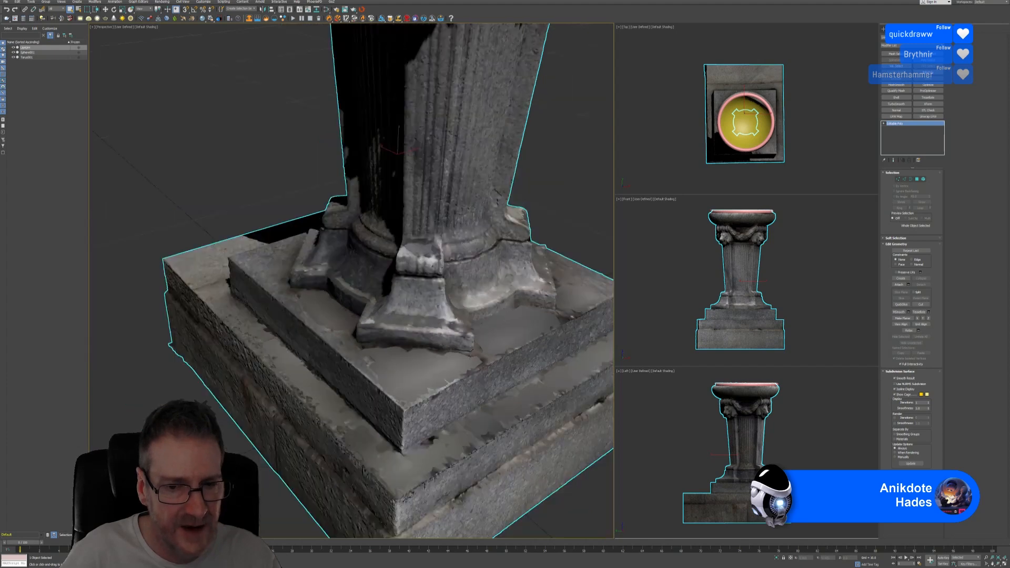
middle_click_drag(528, 292, 495, 275, "alt")
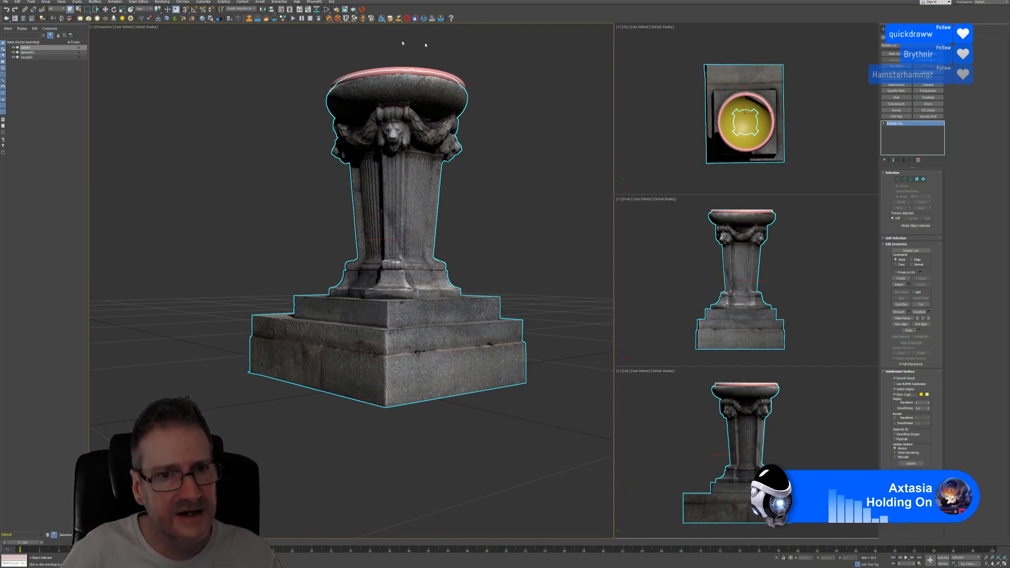
middle_click_drag(528, 309, 445, 311, "alt")
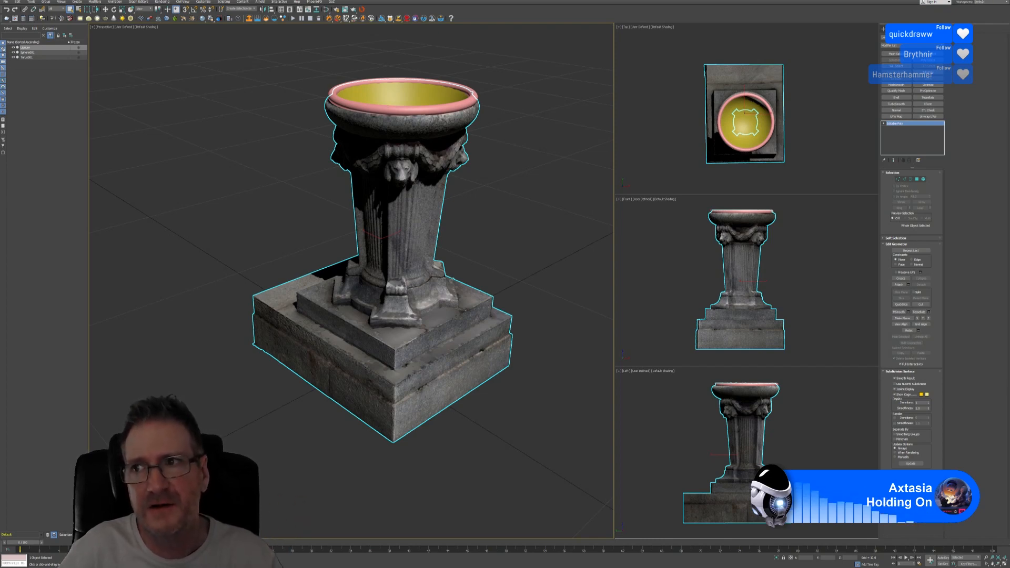
- Switch to File Explorer and open the Temple Winds photo folder on Work (E:) under PhotoGrammetry, Pics, Botanical Gardens
key("super+d")
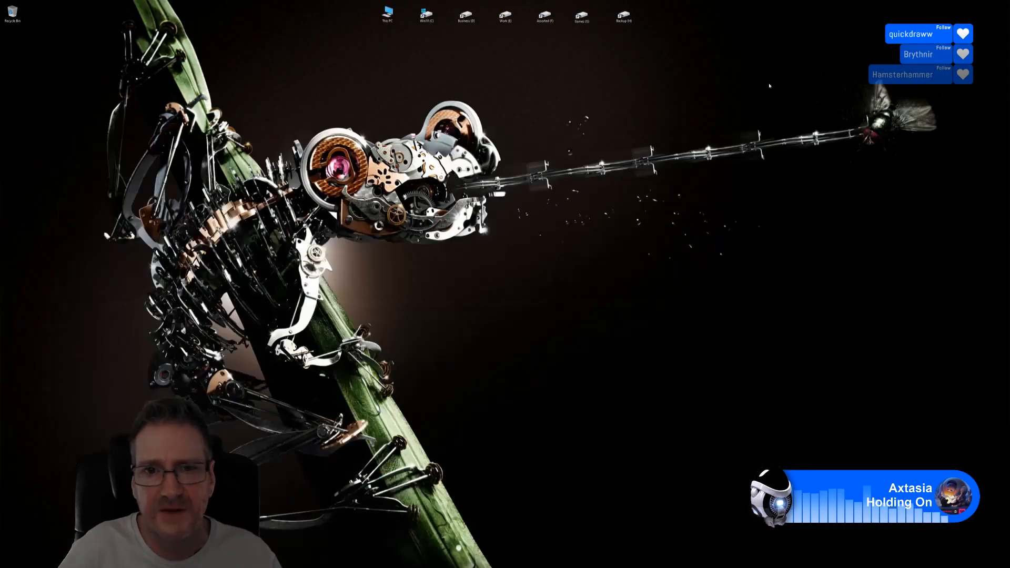
double_click(506, 17)
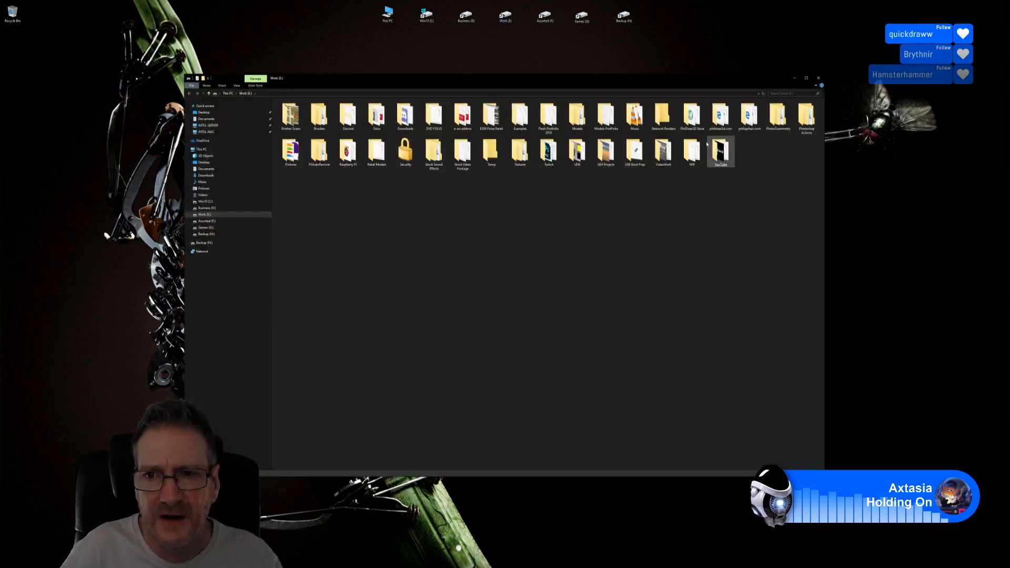
double_click(777, 116)
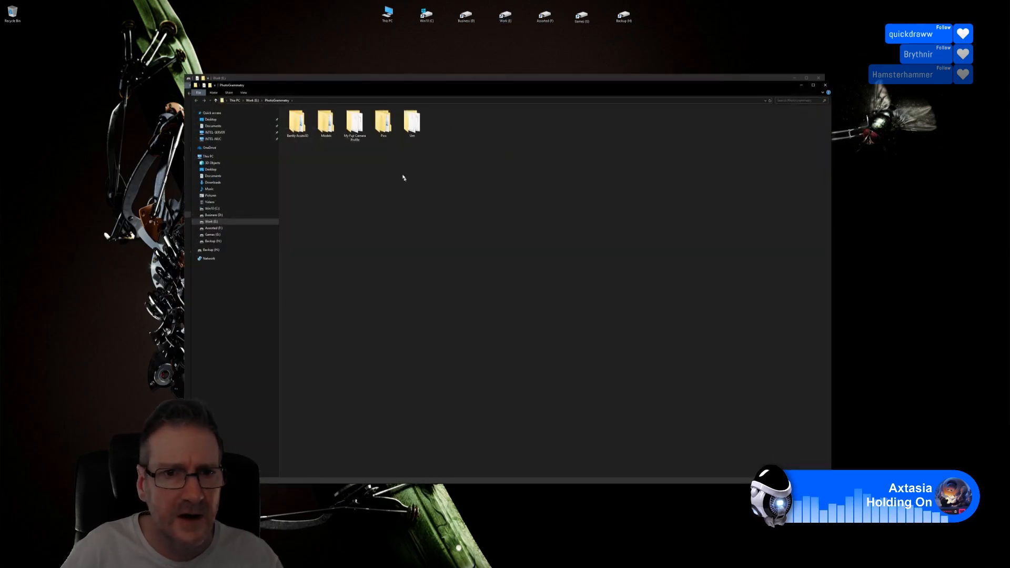
double_click(383, 123)
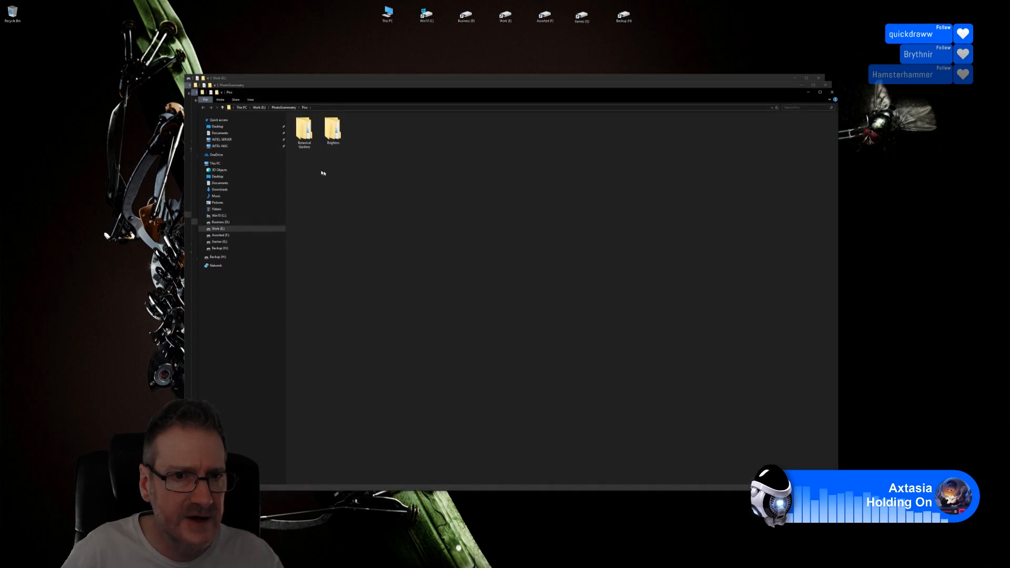
double_click(304, 130)
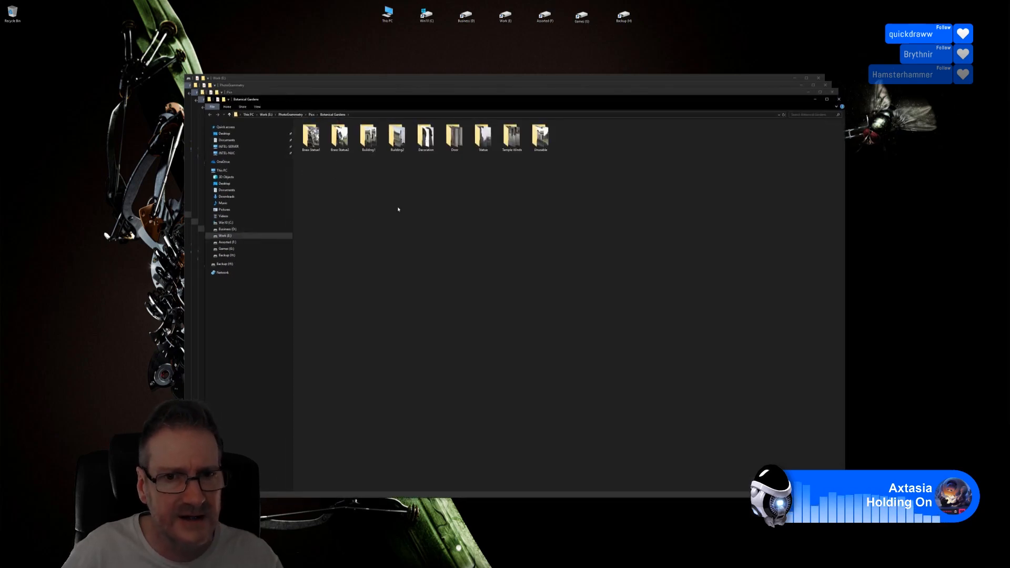
left_click(514, 143)
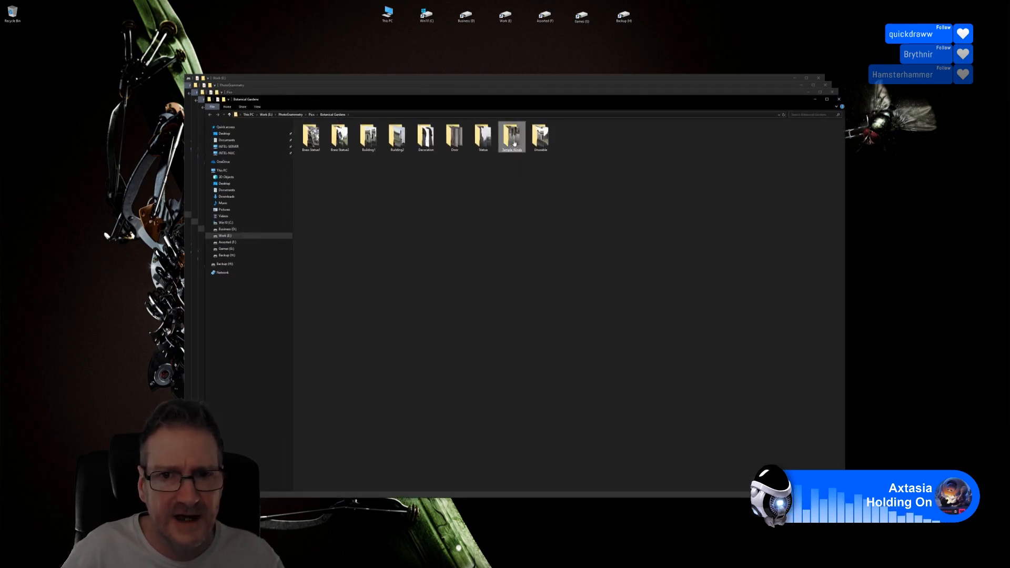
double_click(514, 143)
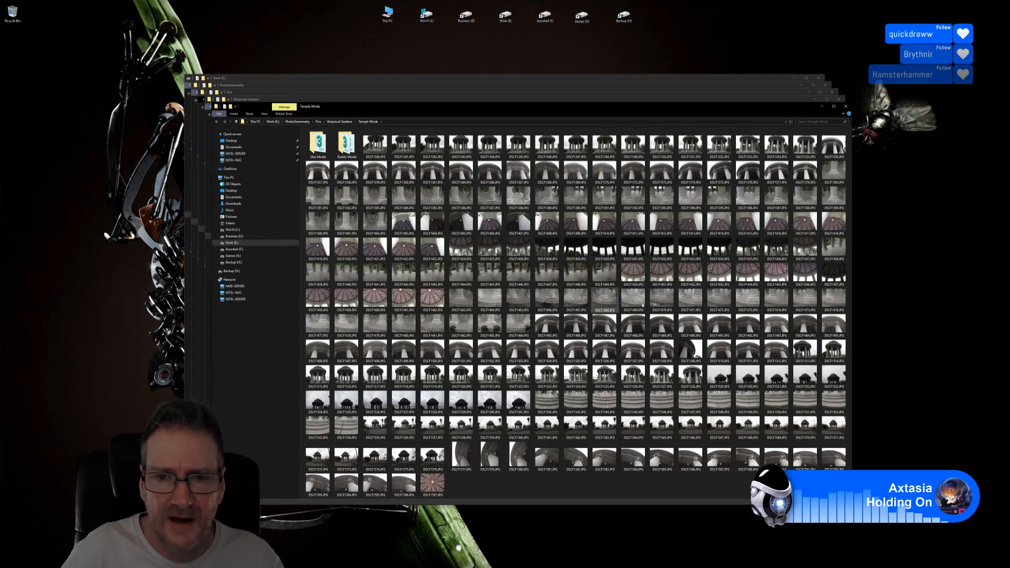
- Close the parent folder windows and reposition the Temple Winds window on the desktop
left_click(838, 98)
left_click(831, 92)
left_click(824, 85)
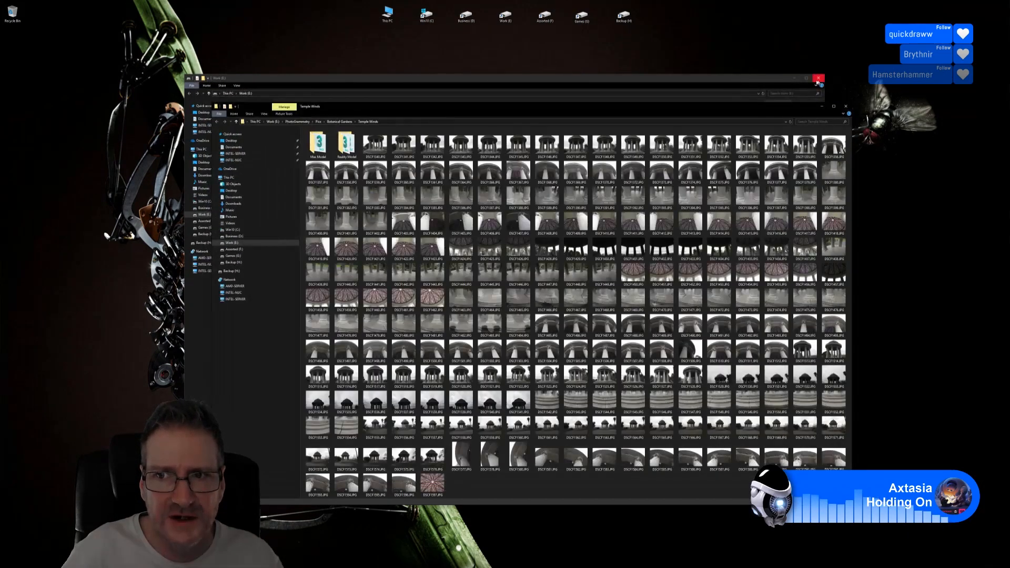
left_click(817, 79)
left_click_drag(752, 112, 723, 80)
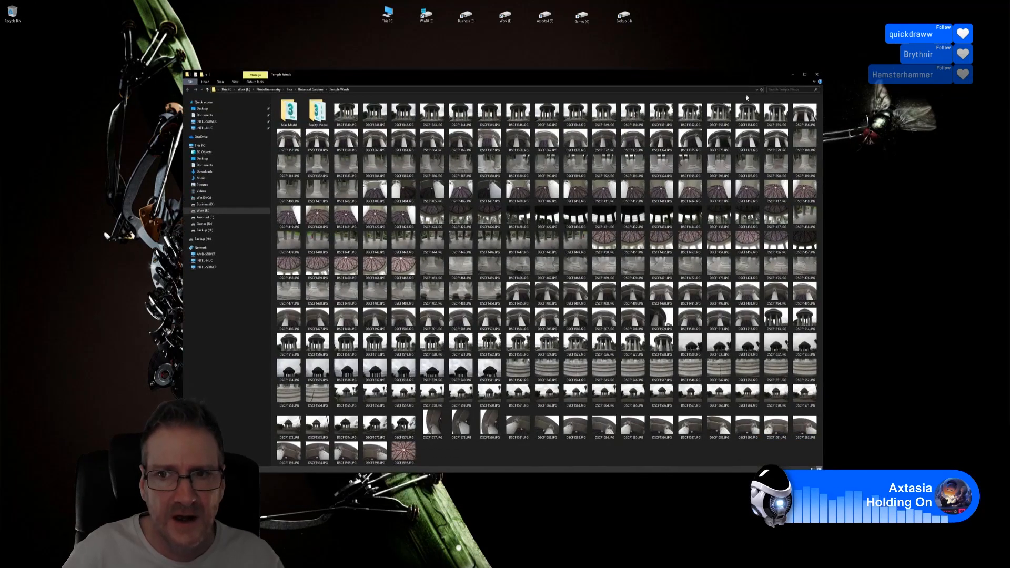
- Open an early temple photo in Photos and examine the sequence of full-height shots taken around the temple
double_click(378, 117)
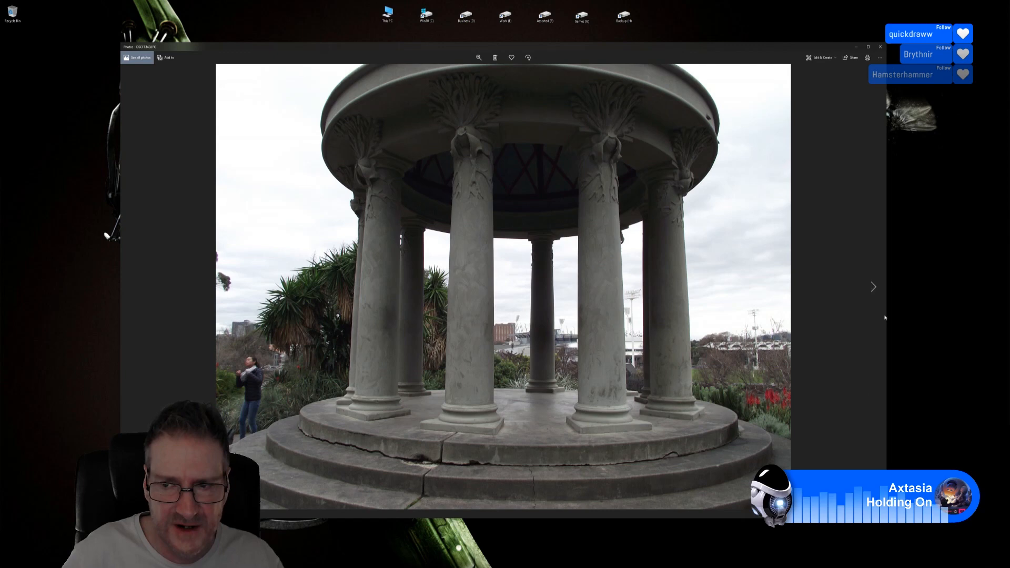
left_click(873, 286)
left_click(873, 287)
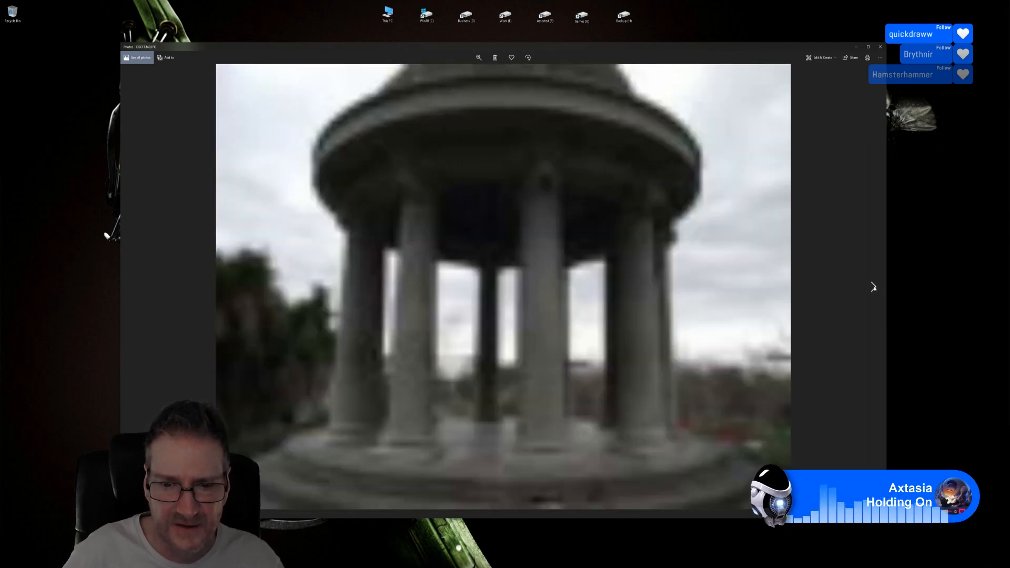
left_click(873, 287)
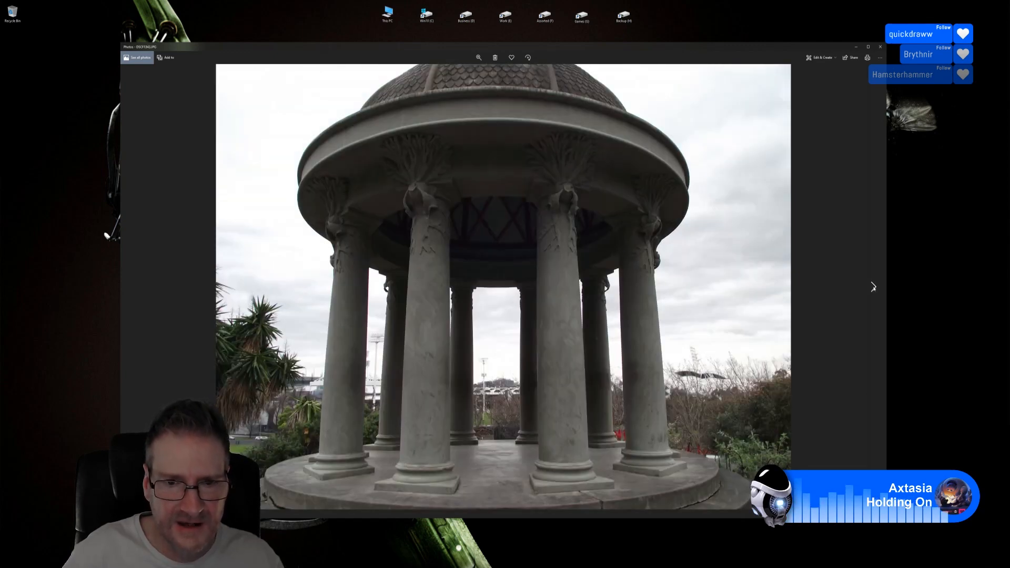
left_click(873, 286)
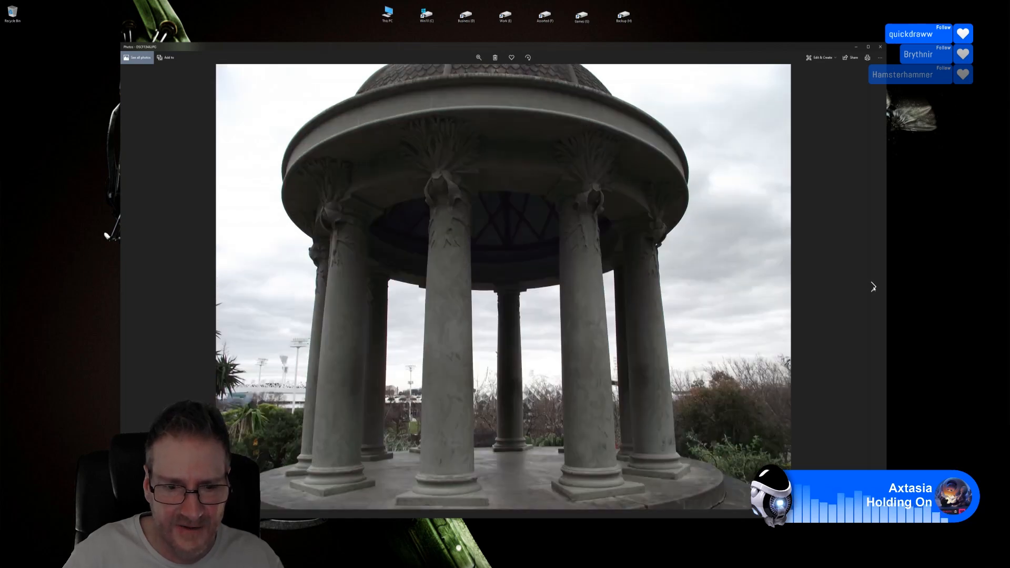
left_click(873, 286)
left_click(873, 286)
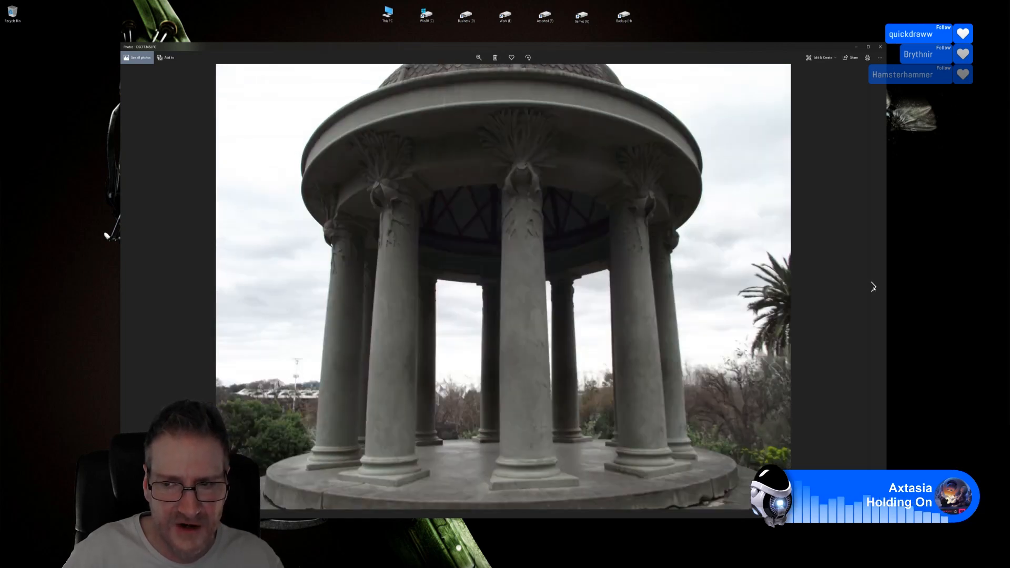
left_click(872, 286)
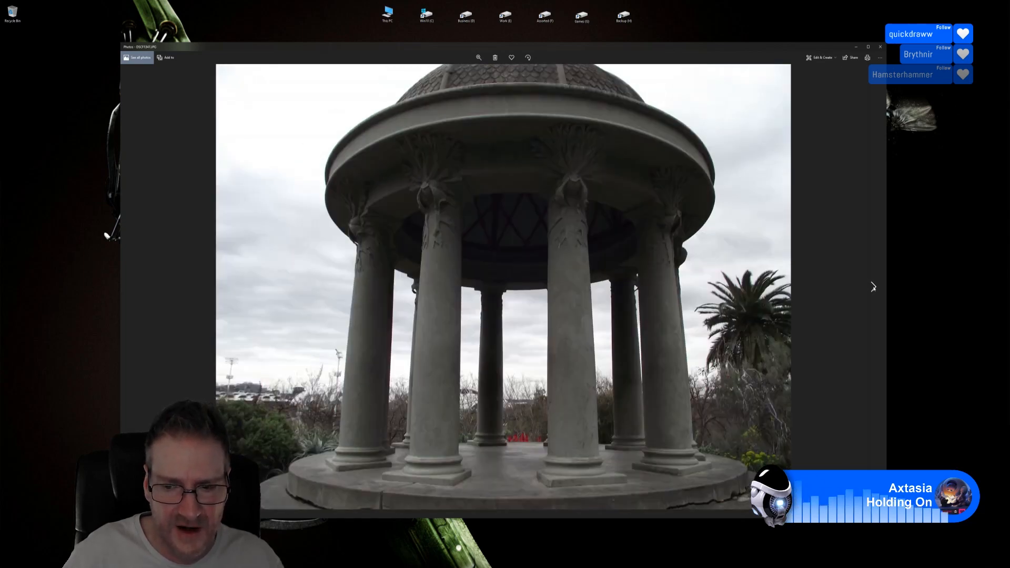
left_click(873, 286)
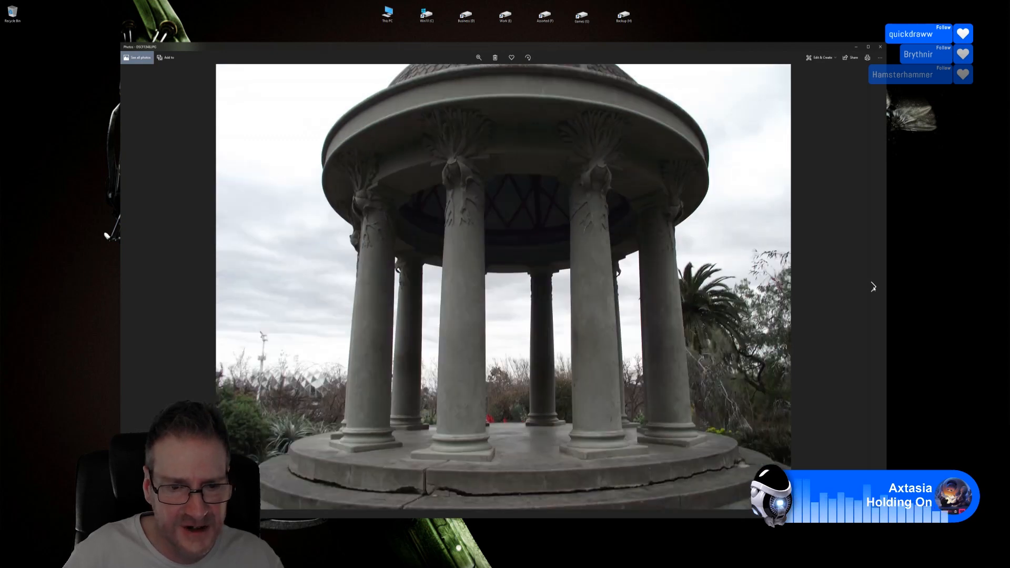
left_click(873, 287)
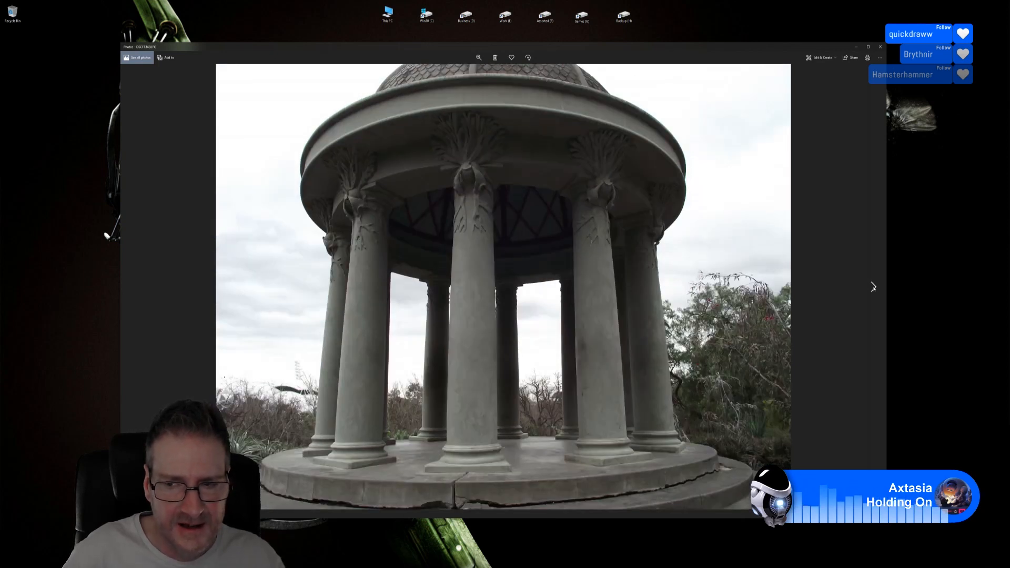
left_click(873, 287)
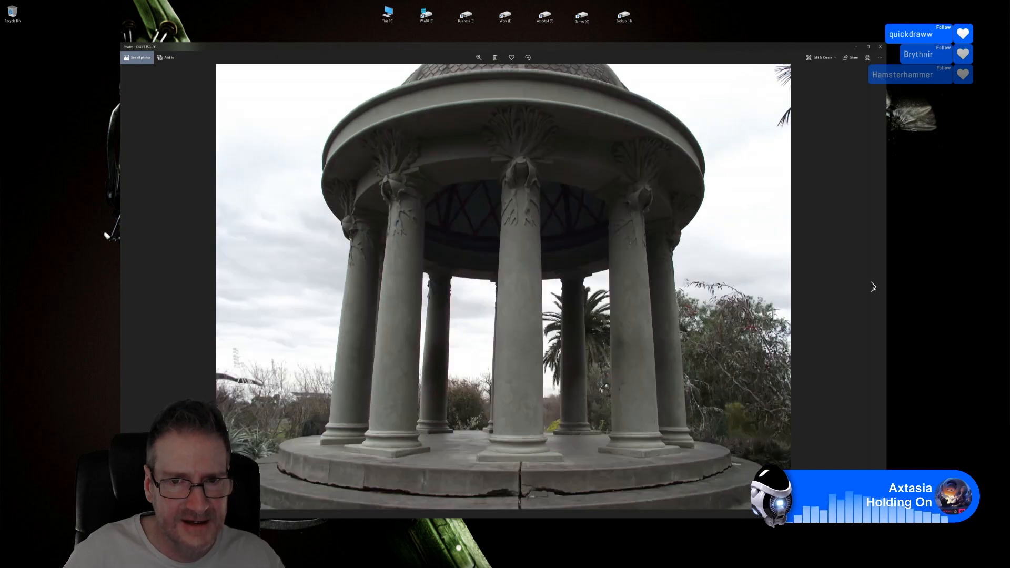
left_click(873, 287)
left_click(873, 287)
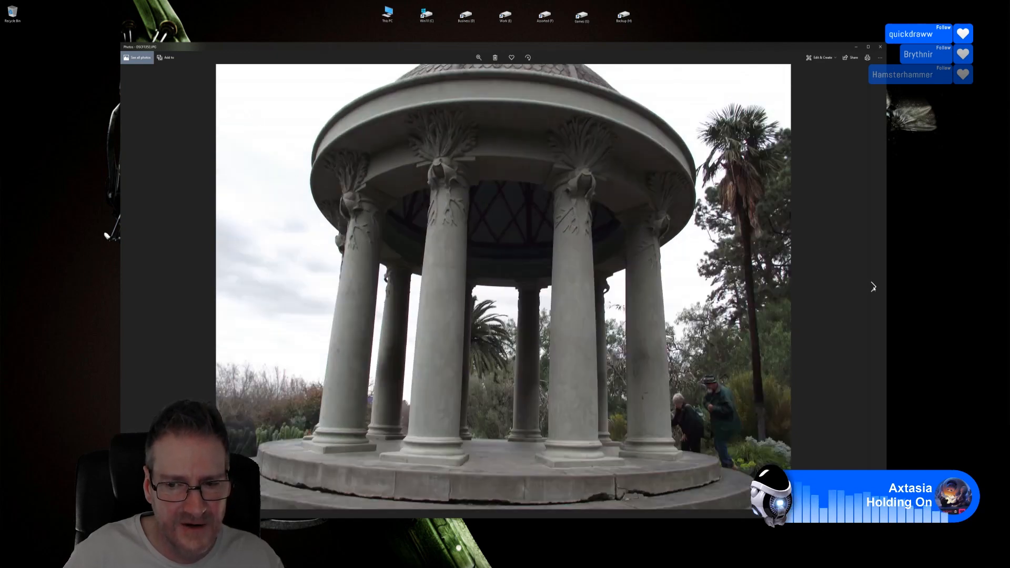
left_click(873, 287)
left_click(873, 287)
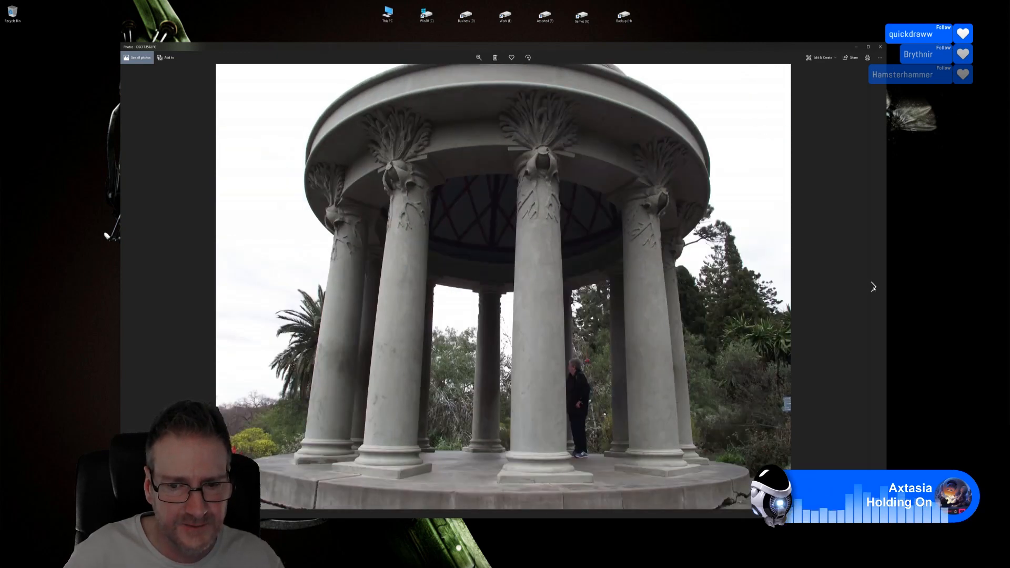
- Look ahead at the column capital close-ups, then return to the full temple shot with the man between the columns
left_click(873, 287)
left_click(873, 287)
left_click(873, 287)
left_click(873, 286)
left_click(872, 287)
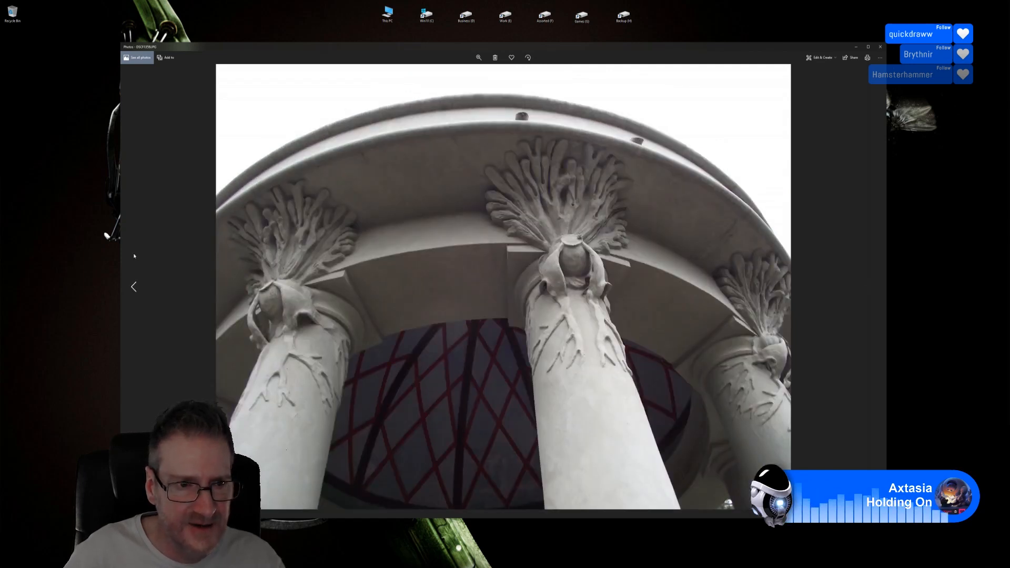
left_click(133, 287)
left_click(133, 288)
left_click(133, 288)
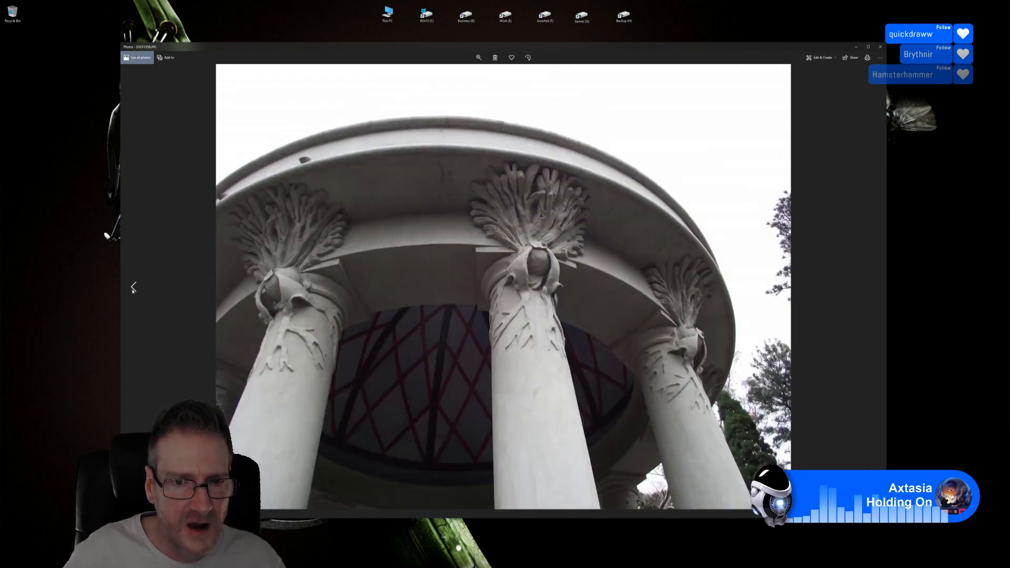
left_click(133, 288)
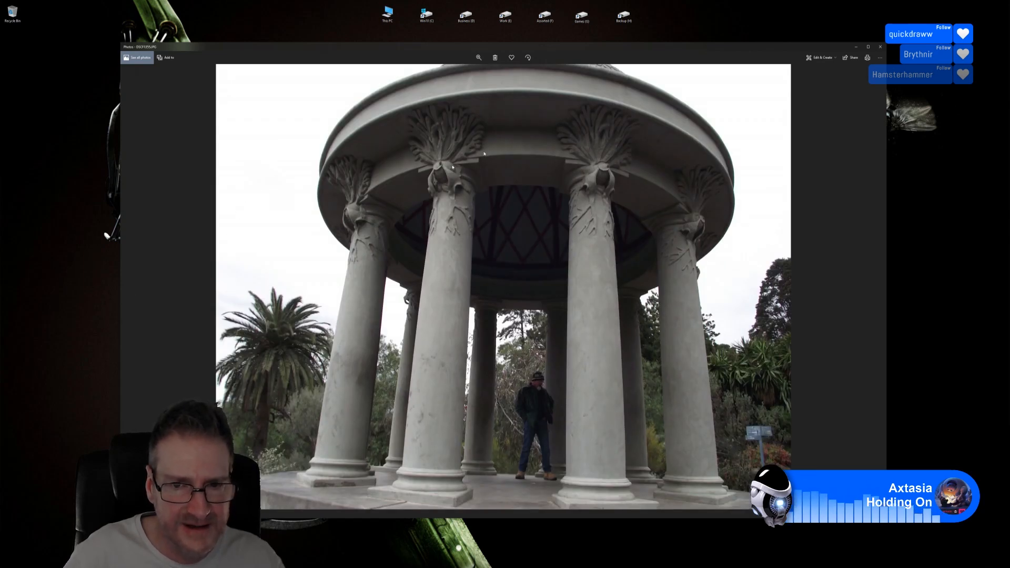
- Examine the successive low-angle photos of the carved column capitals and the temple's upper rim
left_click(873, 287)
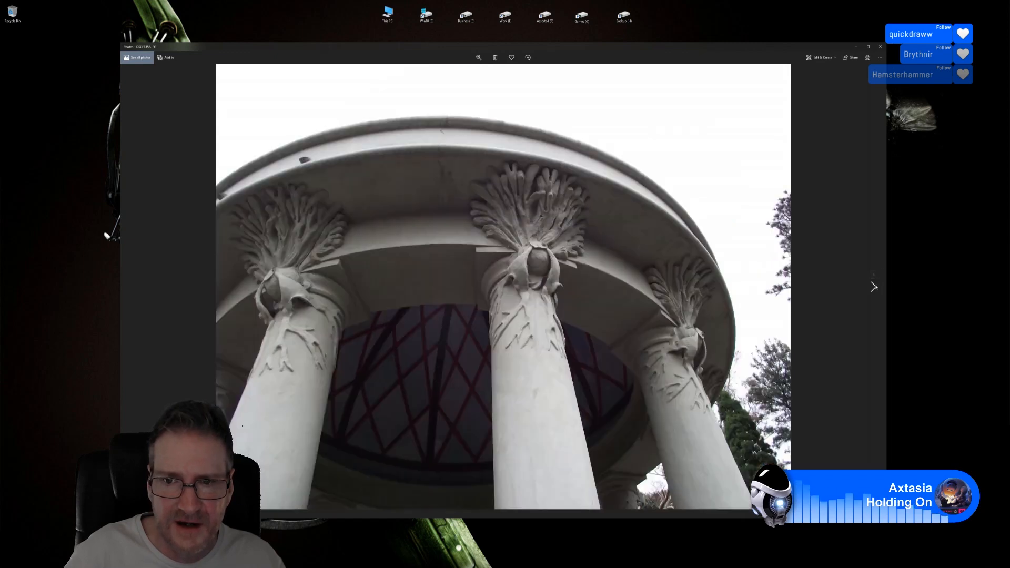
left_click(873, 287)
left_click(873, 287)
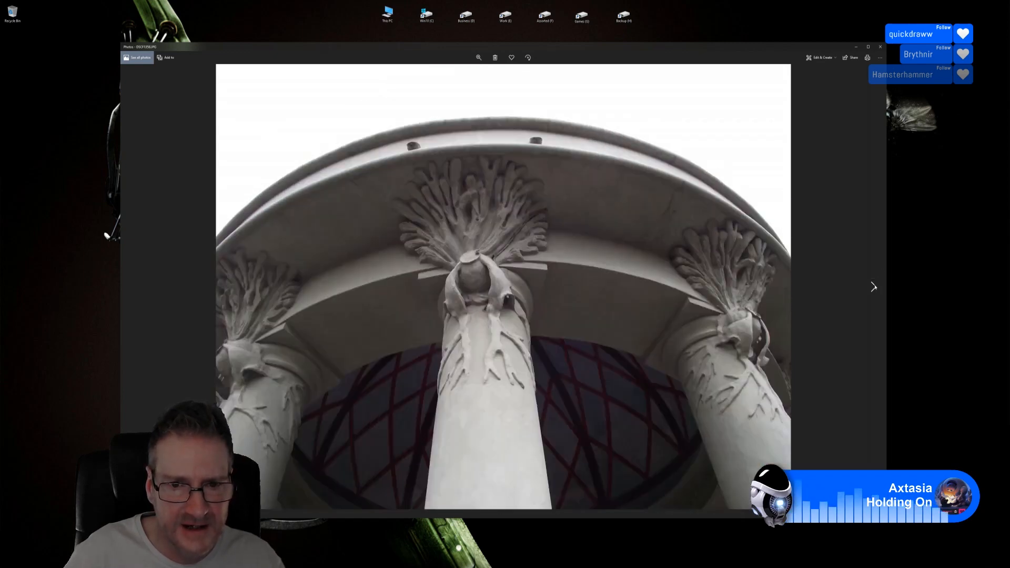
left_click(873, 287)
left_click(873, 287)
left_click(873, 287)
left_click(874, 287)
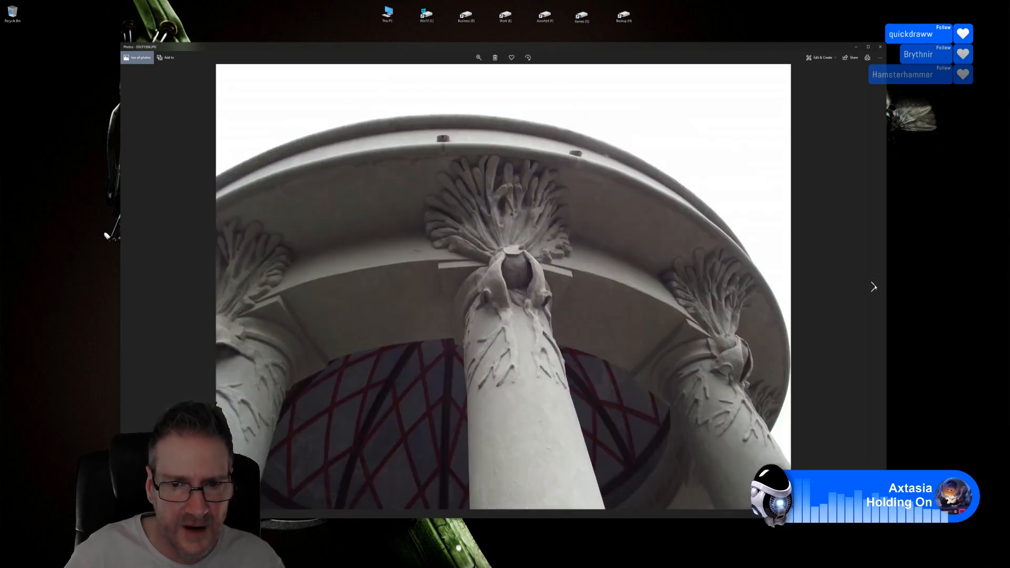
left_click(873, 287)
left_click(873, 287)
left_click(874, 287)
left_click(874, 288)
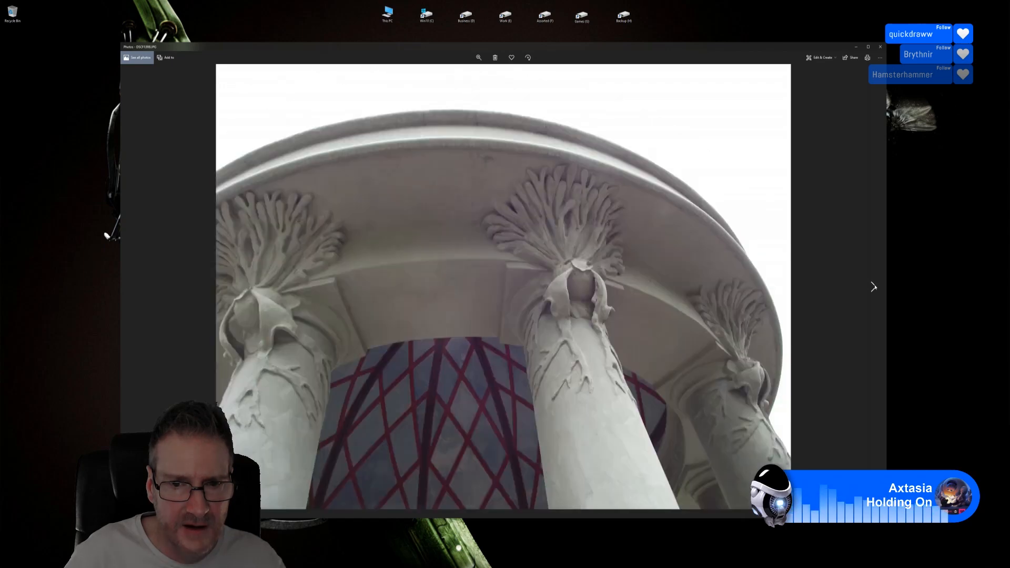
left_click(873, 288)
left_click(872, 287)
left_click(873, 287)
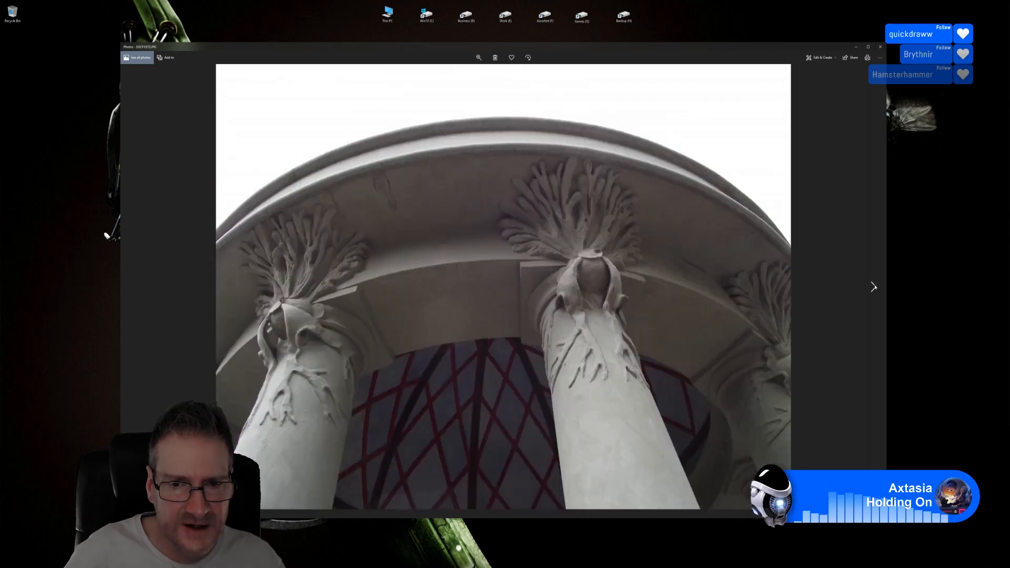
- Examine the photos circling the column bases, square plinths and stone floor of the temple
left_click(873, 286)
left_click(873, 286)
left_click(873, 286)
left_click(873, 286)
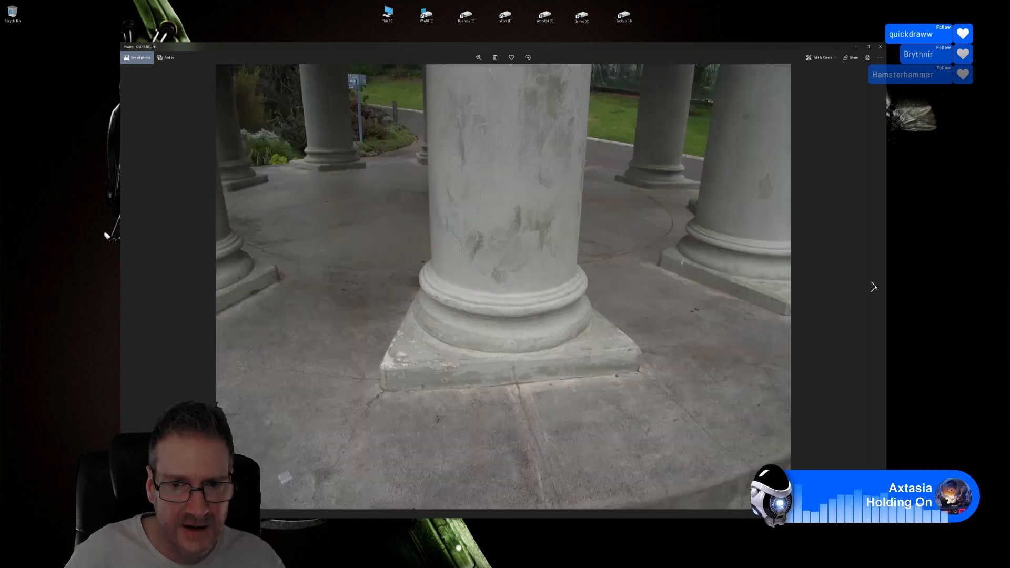
left_click(873, 286)
left_click(872, 286)
left_click(872, 287)
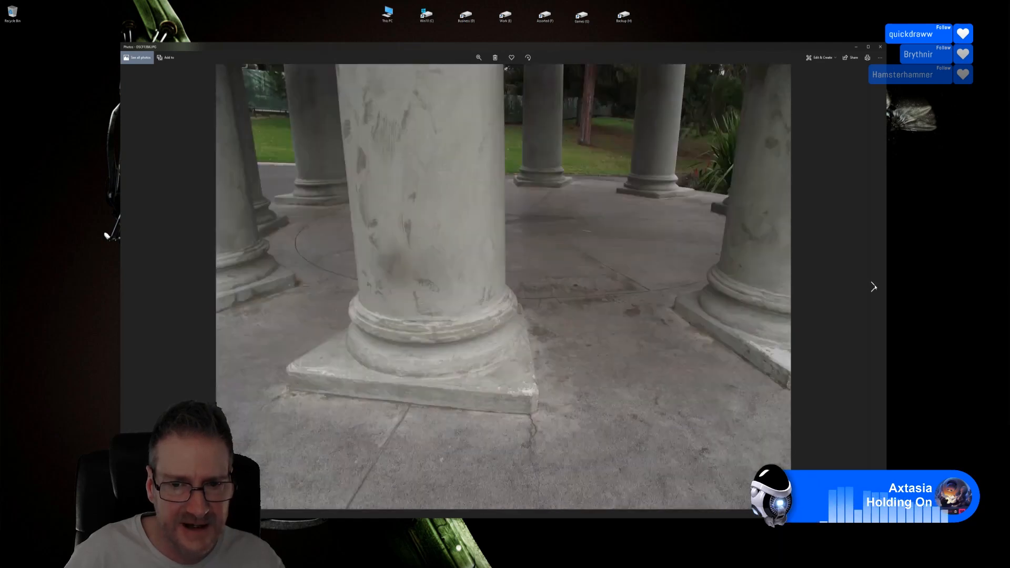
left_click(872, 287)
left_click(873, 286)
left_click(873, 286)
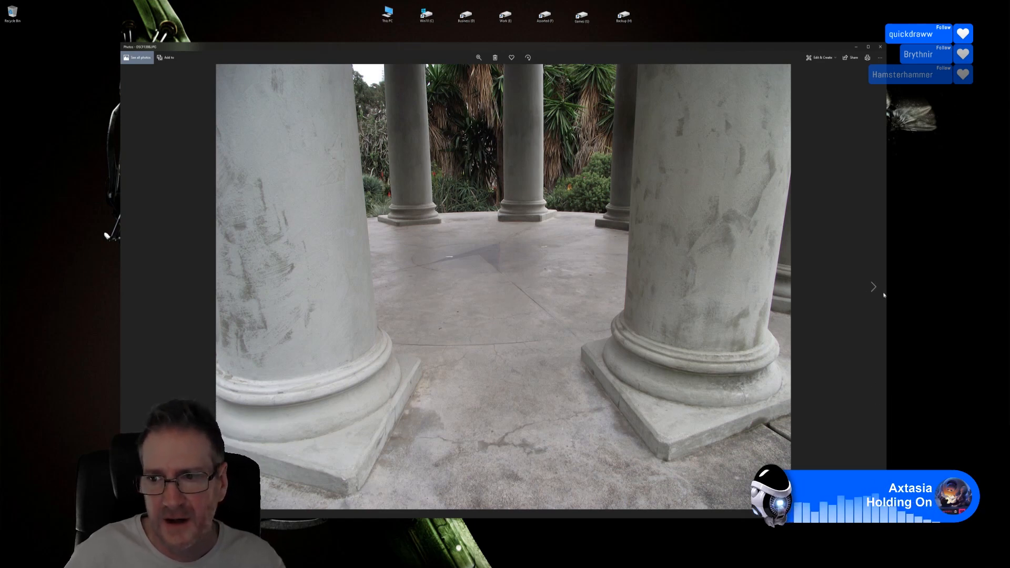
left_click(872, 287)
left_click(872, 287)
left_click(873, 286)
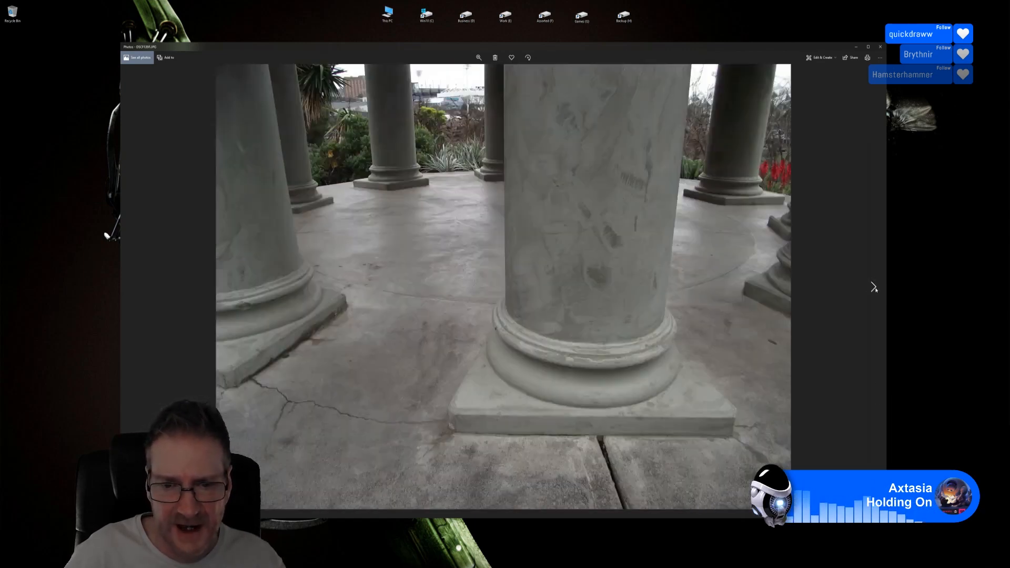
left_click(873, 286)
left_click(873, 287)
left_click(873, 286)
left_click(873, 287)
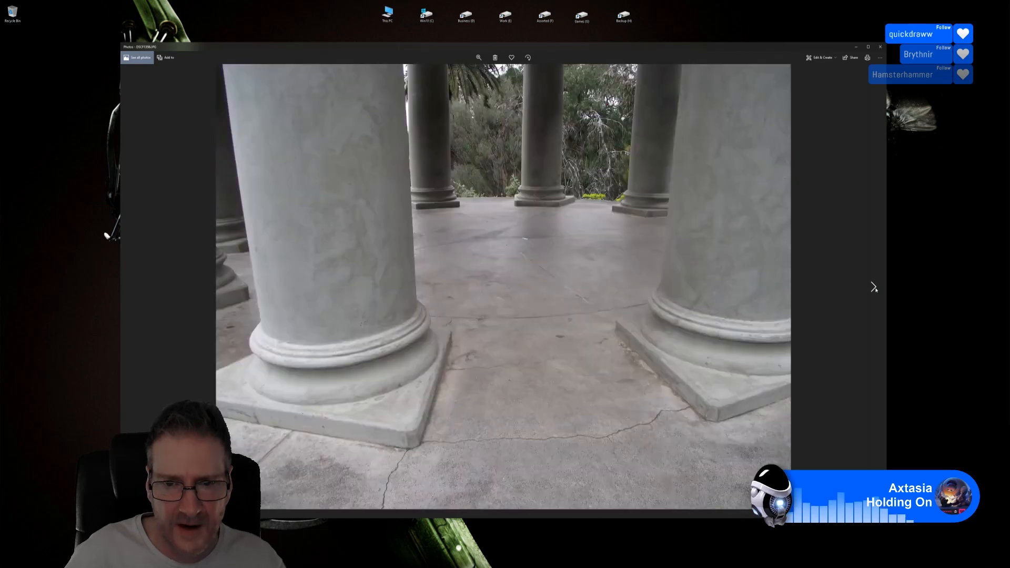
left_click(873, 287)
left_click(873, 287)
left_click(873, 287)
left_click(873, 287)
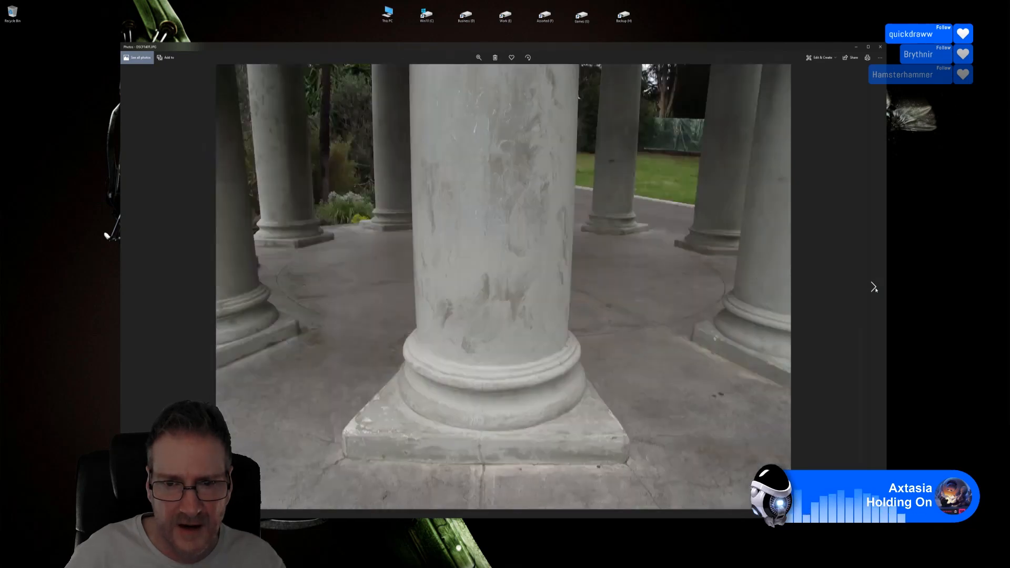
- Examine the upward-looking photos of the domed ceiling and skylight taken between the temple's columns
left_click(873, 286)
left_click(873, 286)
left_click(872, 287)
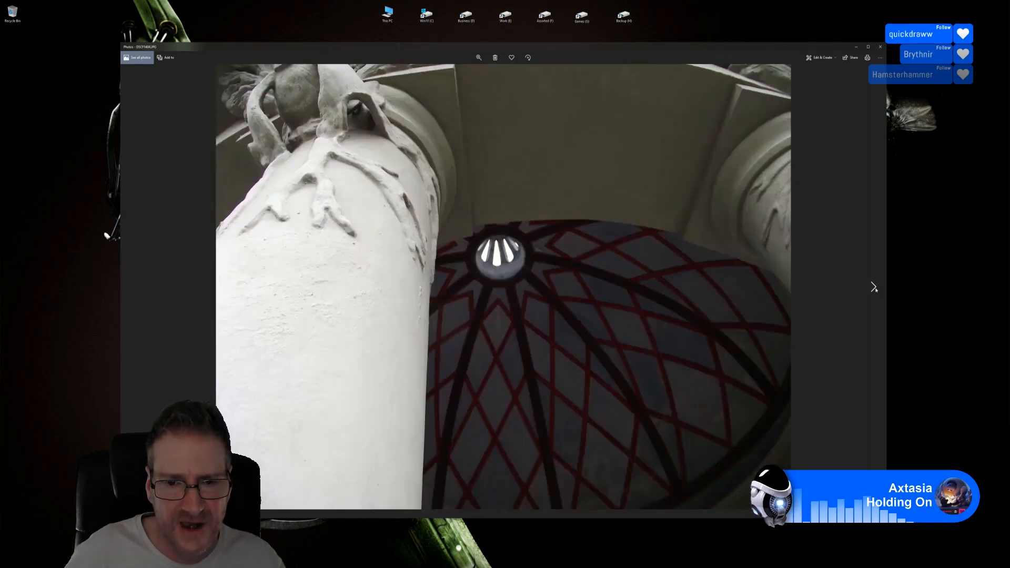
left_click(873, 286)
left_click(873, 286)
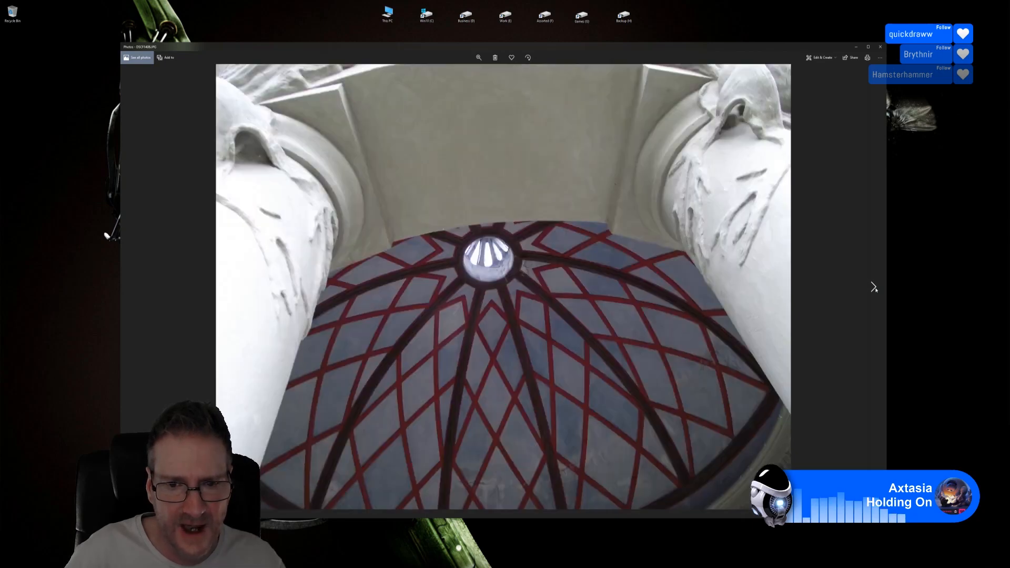
left_click(873, 286)
left_click(873, 287)
left_click(872, 286)
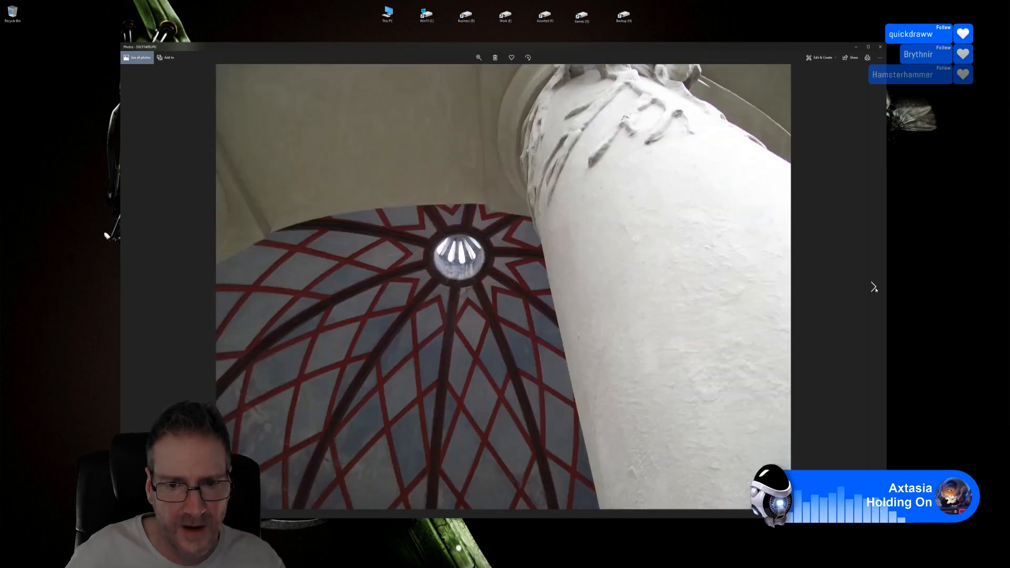
left_click(873, 287)
left_click(873, 287)
left_click(872, 287)
left_click(873, 286)
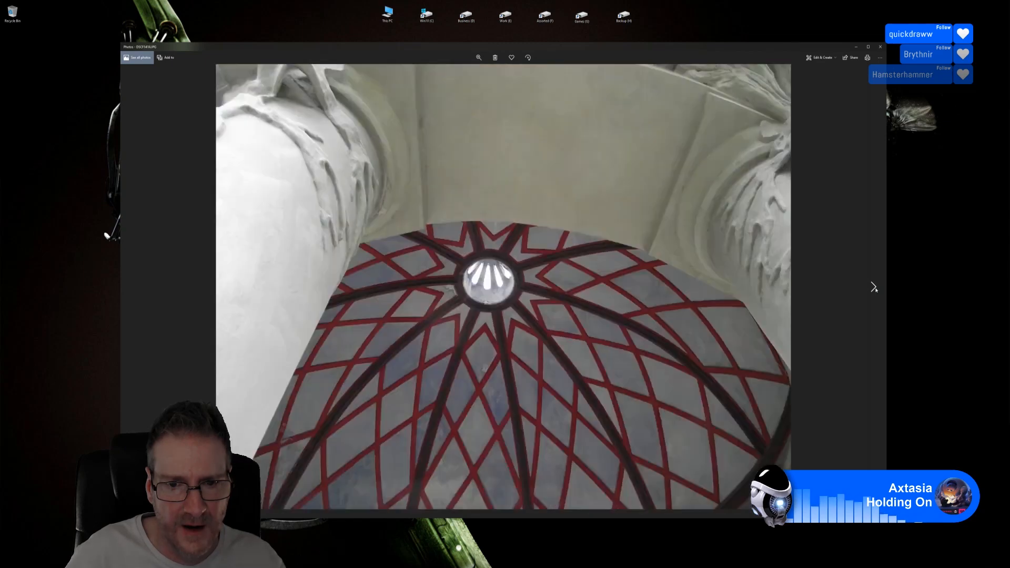
left_click(873, 287)
left_click(873, 287)
left_click(873, 286)
left_click(872, 286)
left_click(873, 286)
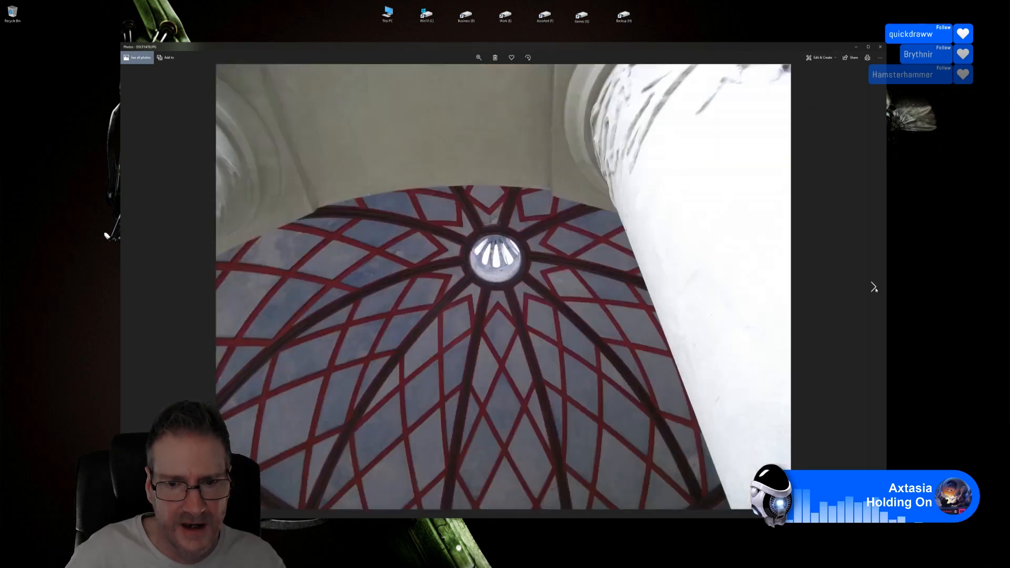
left_click(872, 286)
left_click(873, 287)
left_click(873, 286)
left_click(873, 287)
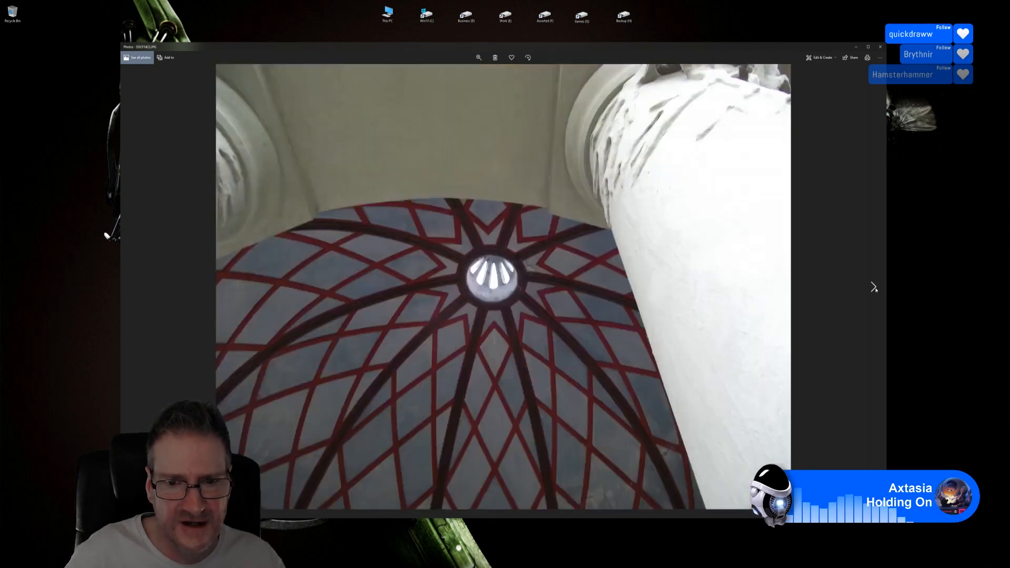
- Examine the photos taken from inside the temple of the inscribed ring, dome edge and surrounding columns
left_click(873, 286)
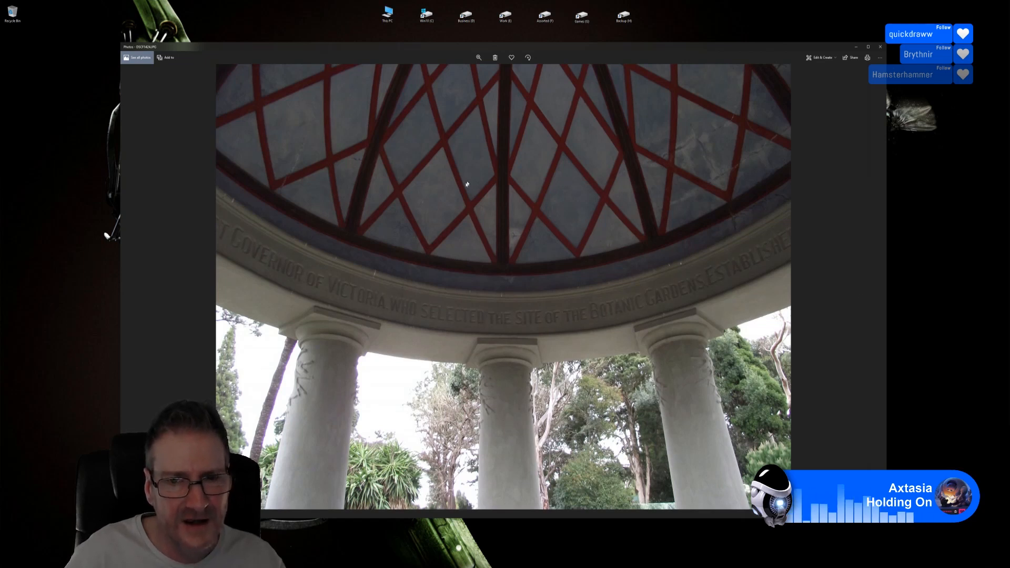
left_click(871, 288)
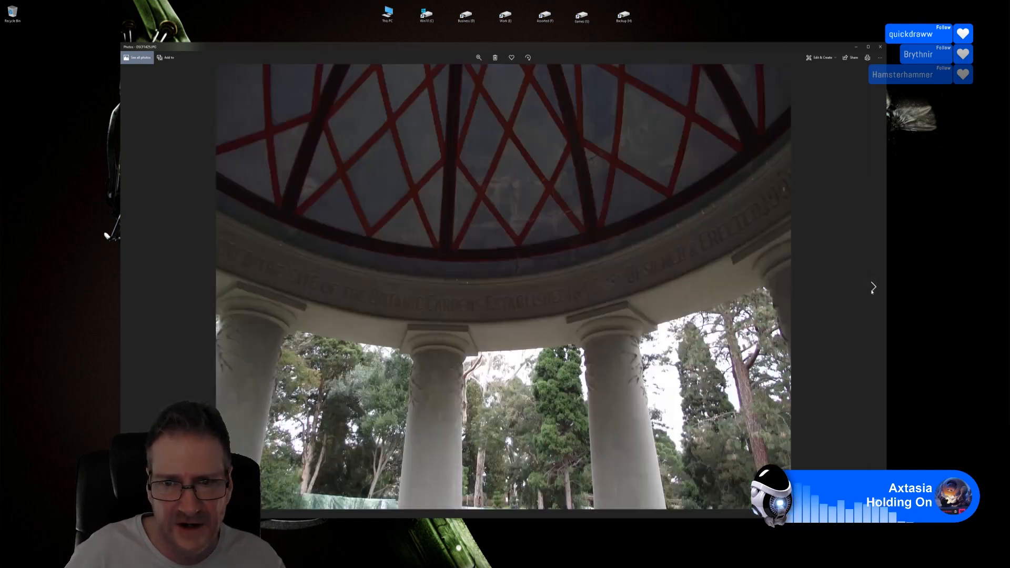
left_click(872, 288)
left_click(872, 288)
left_click(872, 287)
left_click(872, 288)
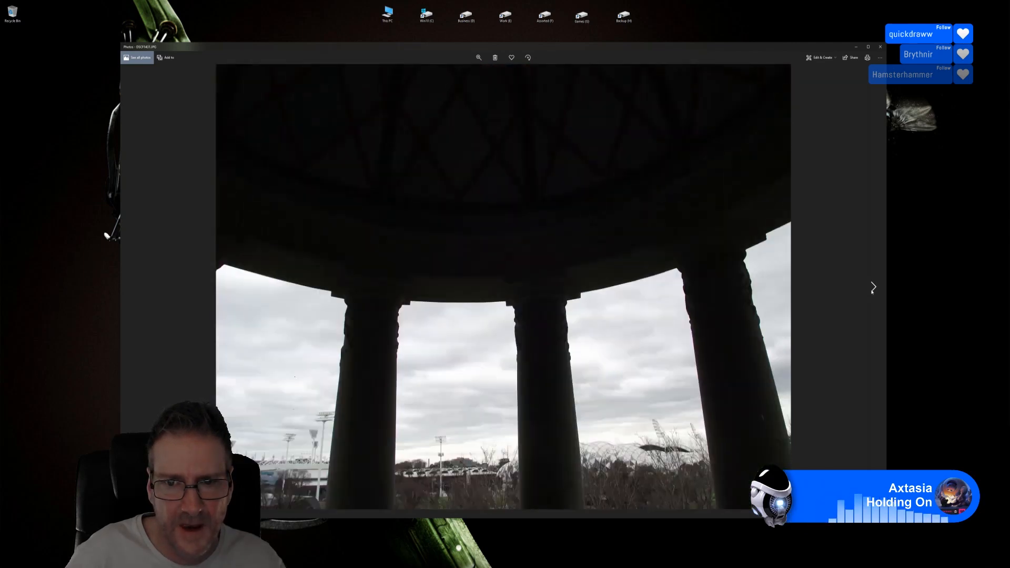
- Examine the interior photos of the stone floor, its inlaid star pattern and the column bases
left_click(872, 288)
left_click(872, 288)
left_click(872, 288)
left_click(872, 288)
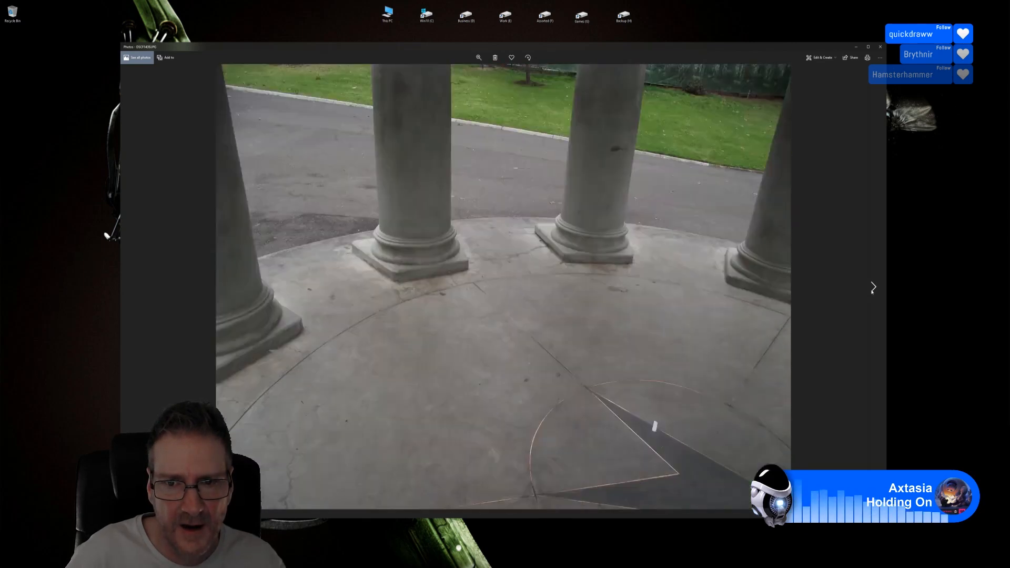
left_click(872, 288)
left_click(872, 288)
left_click(872, 288)
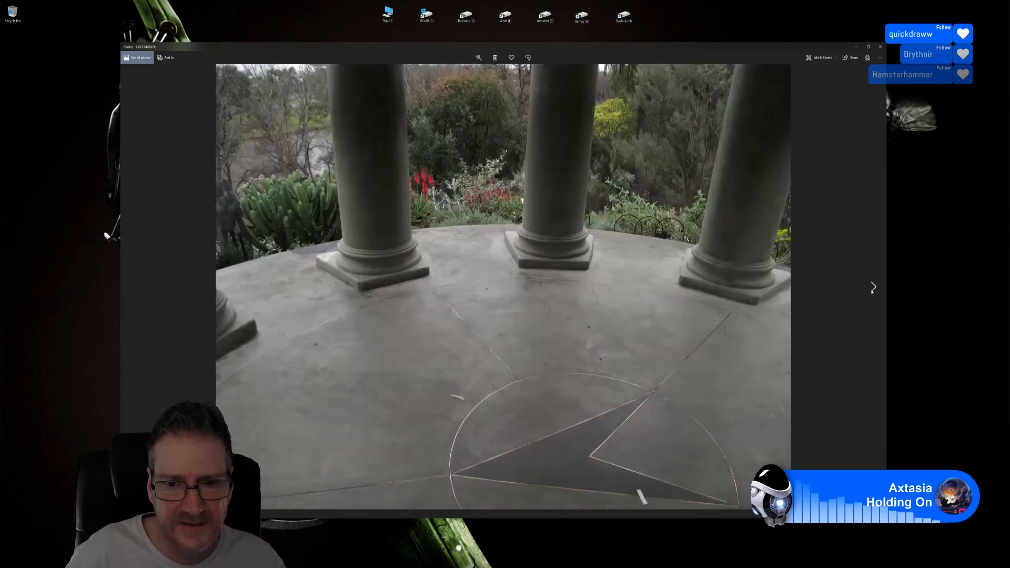
- Examine the interior photos of the red-latticed dome ceiling, central skylight and inscription around its rim
left_click(872, 287)
left_click(872, 288)
left_click(872, 288)
left_click(872, 288)
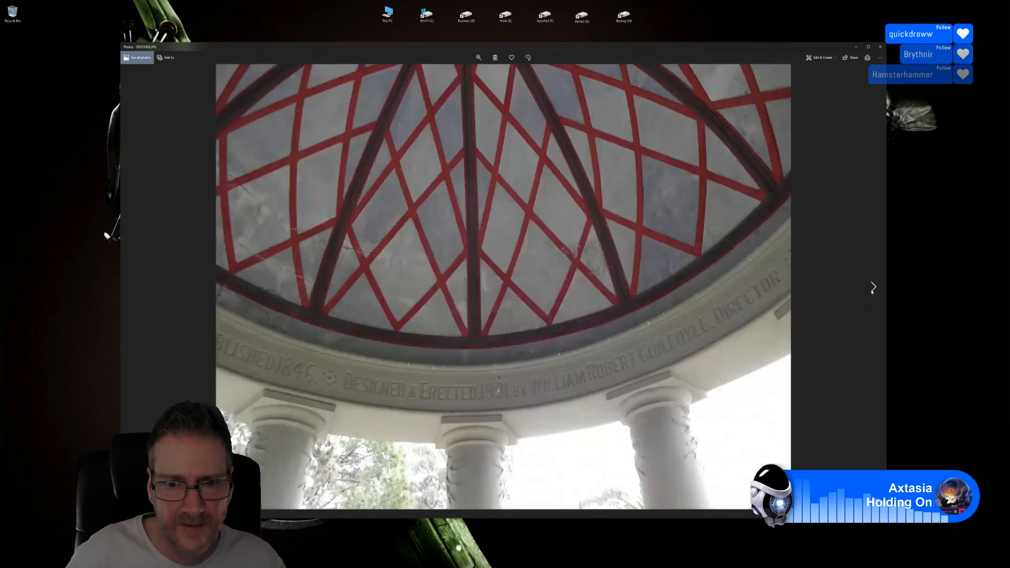
left_click(872, 287)
left_click(872, 287)
left_click(872, 287)
left_click(872, 288)
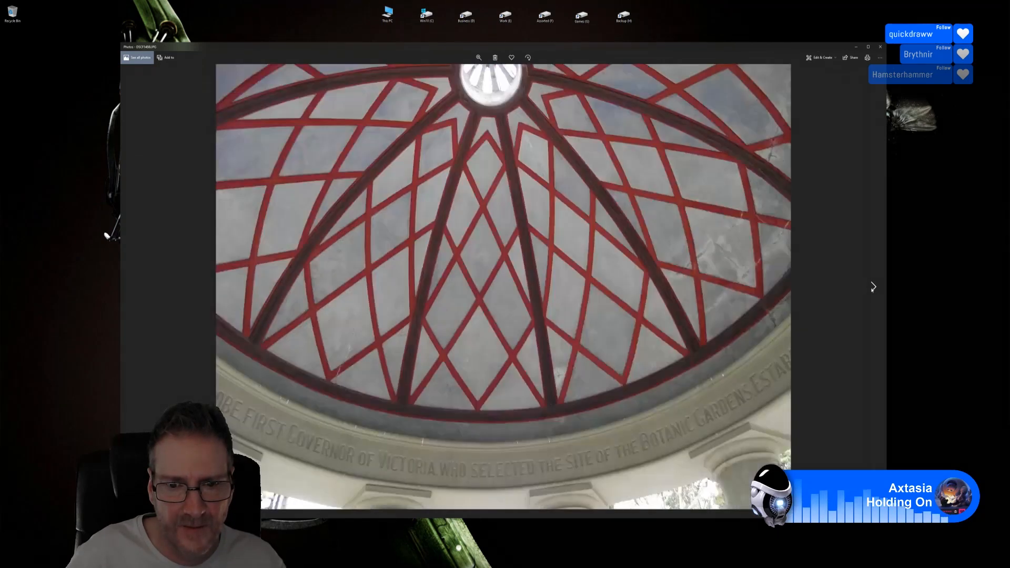
left_click(872, 288)
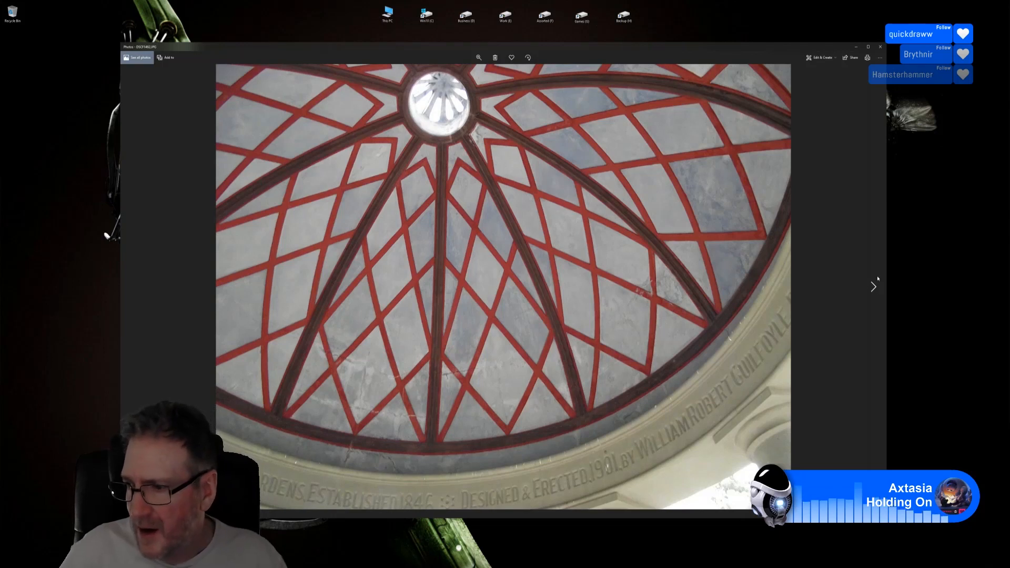
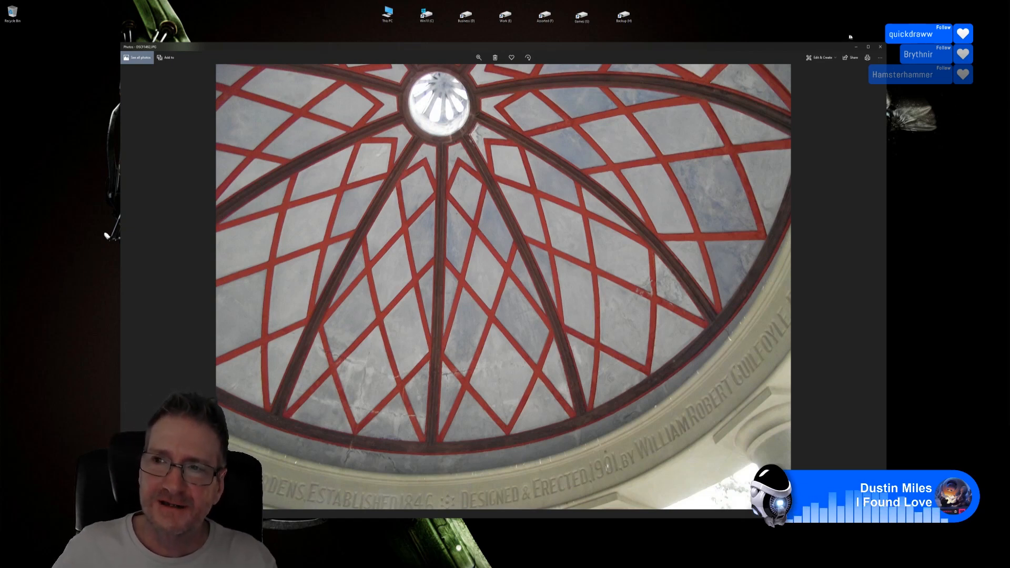
- Close the photo viewer and the Temple Winds folder window
left_click(880, 47)
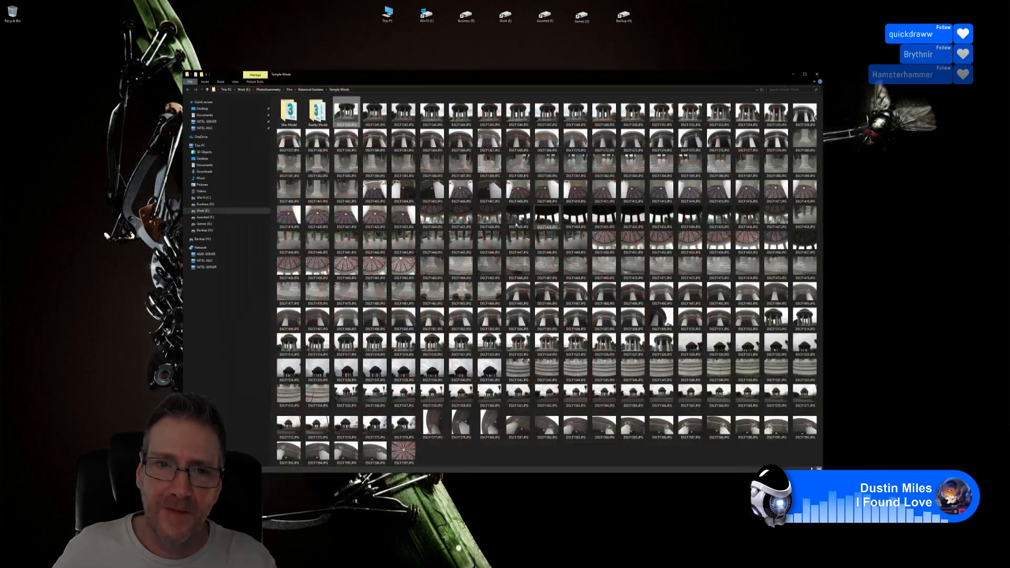
left_click(817, 74)
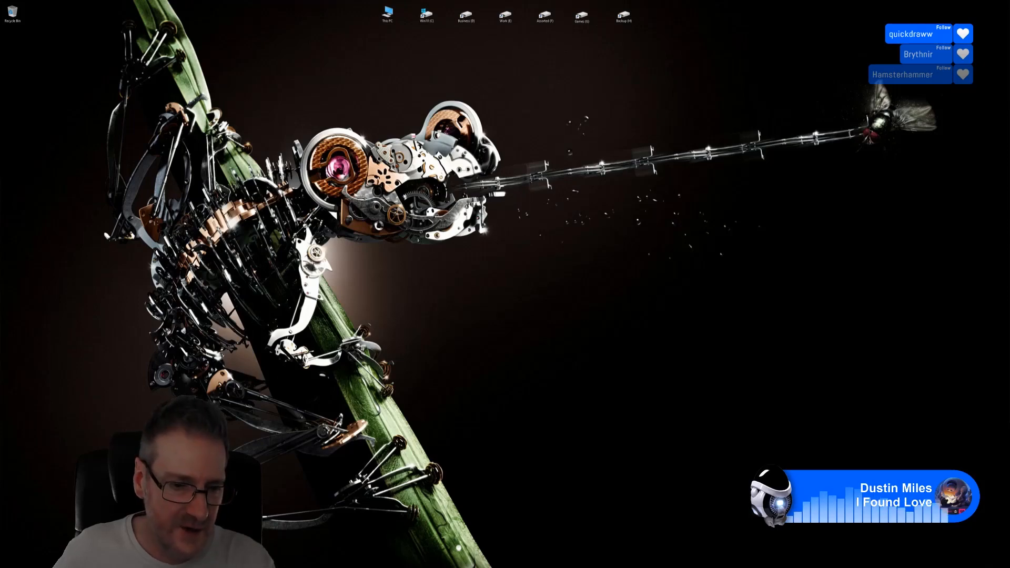